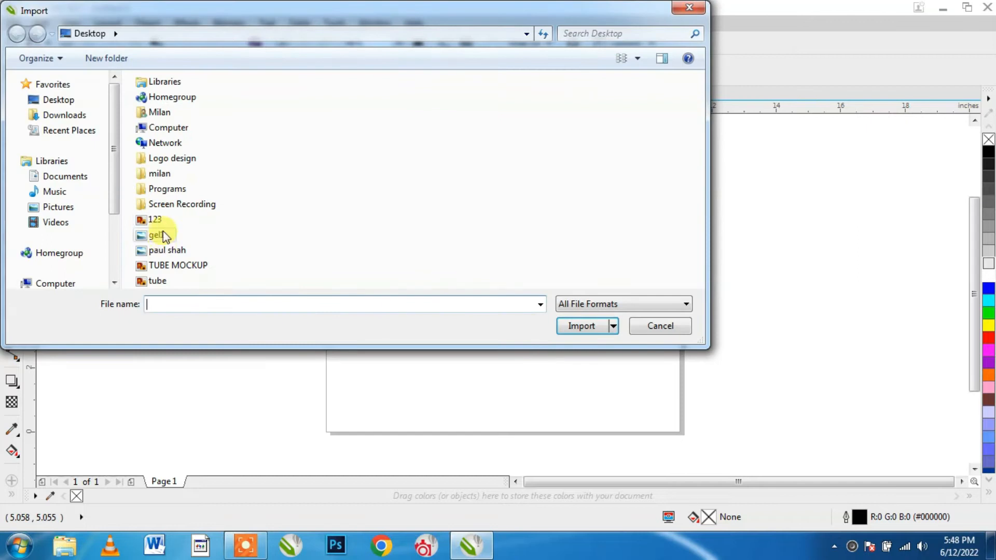
Import the aloe vera tube reference picture and place it beside the page's left edge.
left_click(585, 344)
left_click(474, 174)
left_click_drag(519, 249, 503, 237)
scroll(535, 286, "up", 1)
scroll(535, 286, "down", 1)
scroll(535, 286, "up", 1)
scroll(535, 286, "down", 1)
left_click_drag(517, 275, 196, 266)
left_click(426, 251)
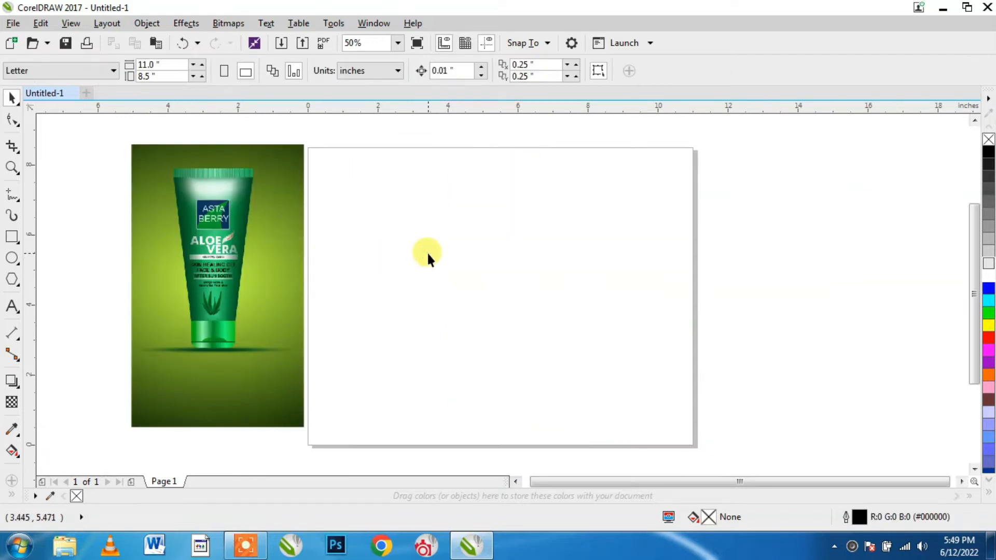
Draw a rectangle about 1.92 by 4.96 inches and taper it with perspective so its top is wider than its base.
left_click(15, 239)
left_click_drag(471, 209, 540, 383)
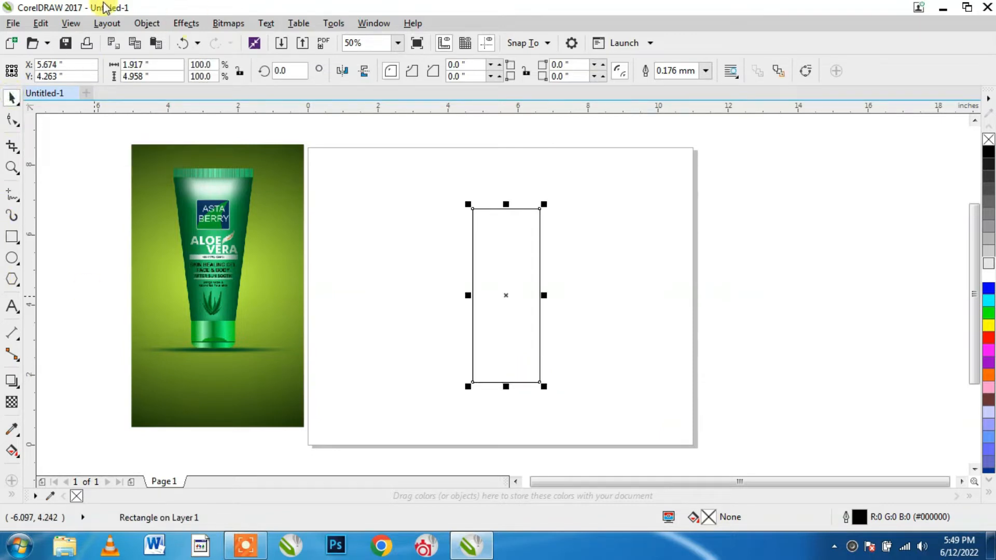
left_click(185, 22)
left_click(215, 213)
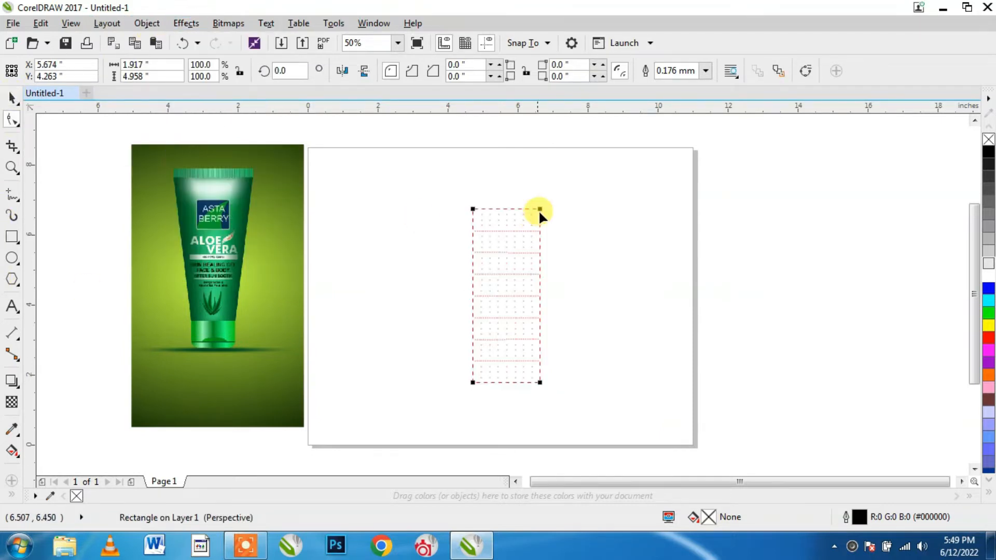
left_click_drag(540, 208, 551, 206)
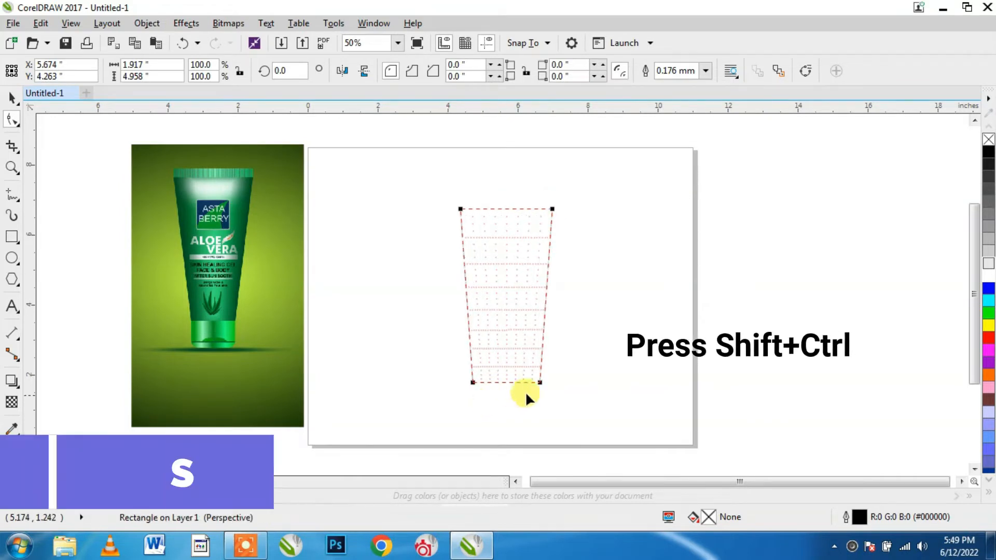
left_click_drag(540, 382, 535, 382)
left_click(12, 98)
mouse_move(506, 297)
left_mouse_down()
mouse_move(496, 270)
mouse_move(507, 283)
left_mouse_up()
left_click(593, 227)
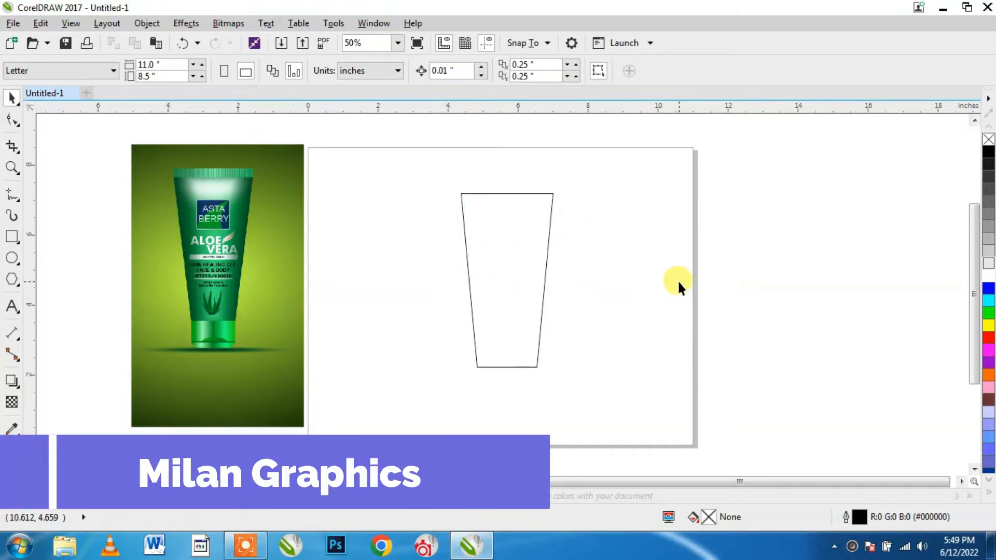
Draw a thin rectangle along the tube body's top edge, matching the body's full top width.
left_click(519, 239)
key("z")
left_click_drag(422, 163, 567, 207)
left_click(13, 239)
left_click(263, 331)
left_click_drag(262, 326, 868, 278)
left_click(12, 98)
key("z")
key("shift+F4")
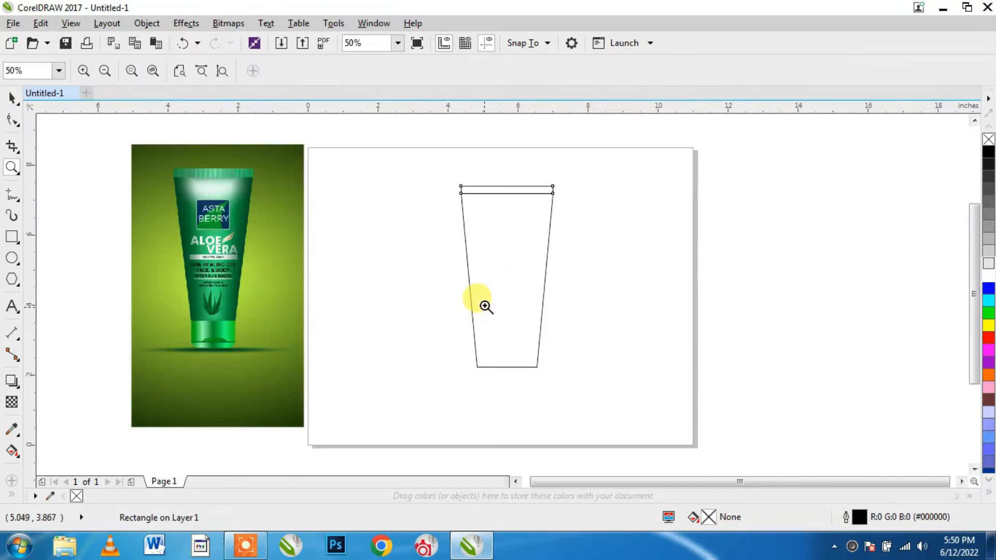
Stretch the thin strip above the tube body upward to about 0.3 inches high.
key("space")
scroll(499, 181, "up", 4)
left_click_drag(524, 189, 525, 173)
left_click(741, 225)
key("shift+F4")
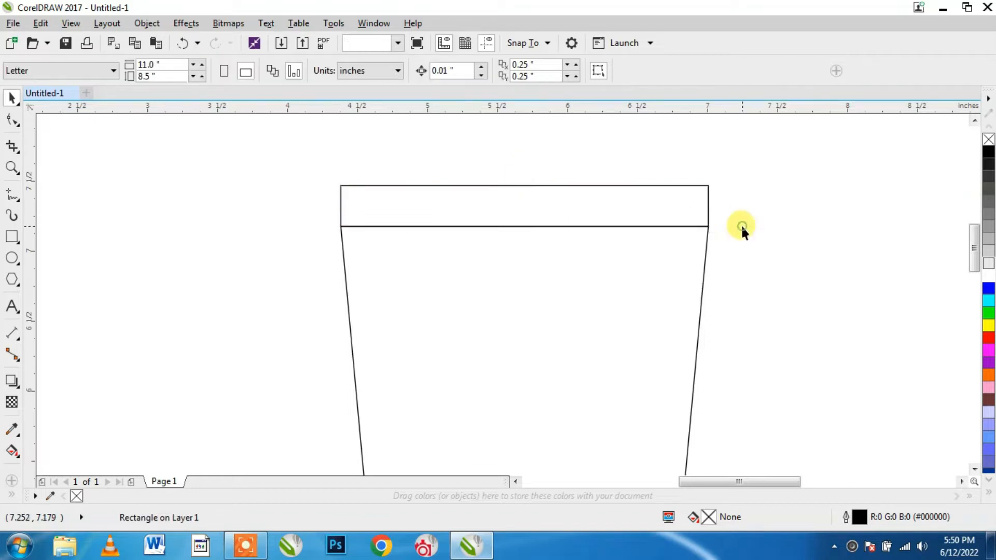
Draw a cap rectangle about 1.70 by 1.43 inches directly below the tube body, matching its base width.
scroll(528, 453, "up", 4)
scroll(528, 453, "down", 4)
left_click_drag(974, 309, 975, 323)
key("F6")
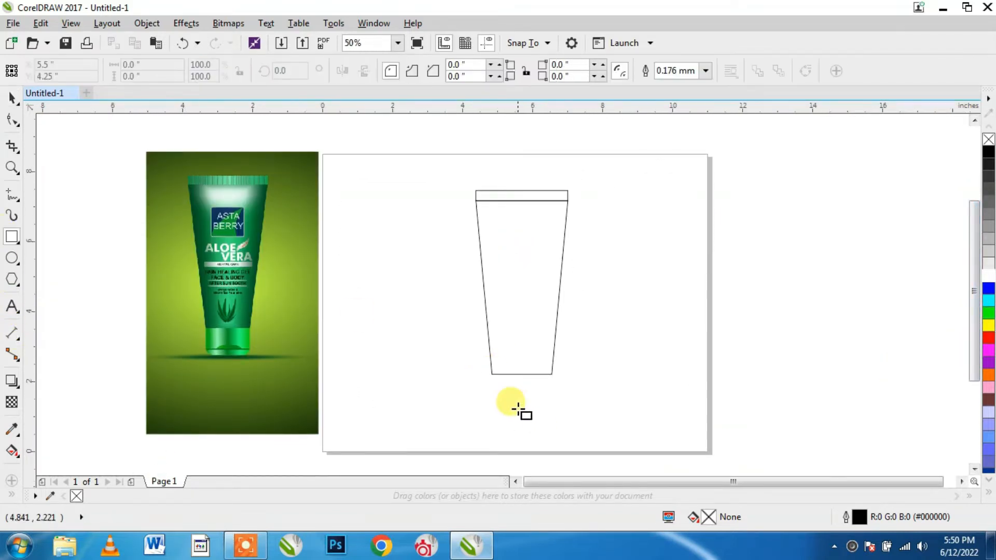
scroll(512, 404, "up", 2)
left_click_drag(464, 340, 583, 426)
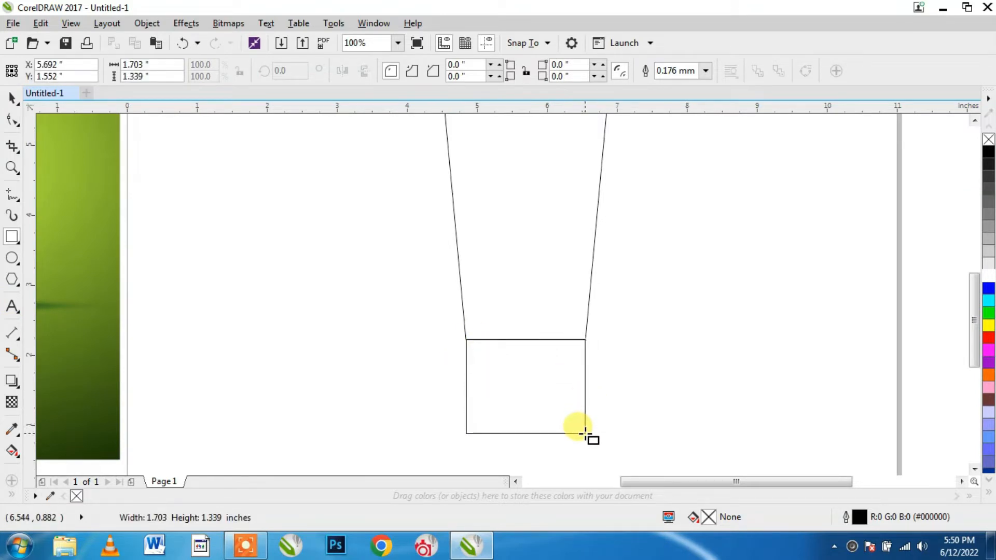
left_click_drag(584, 440, 584, 440)
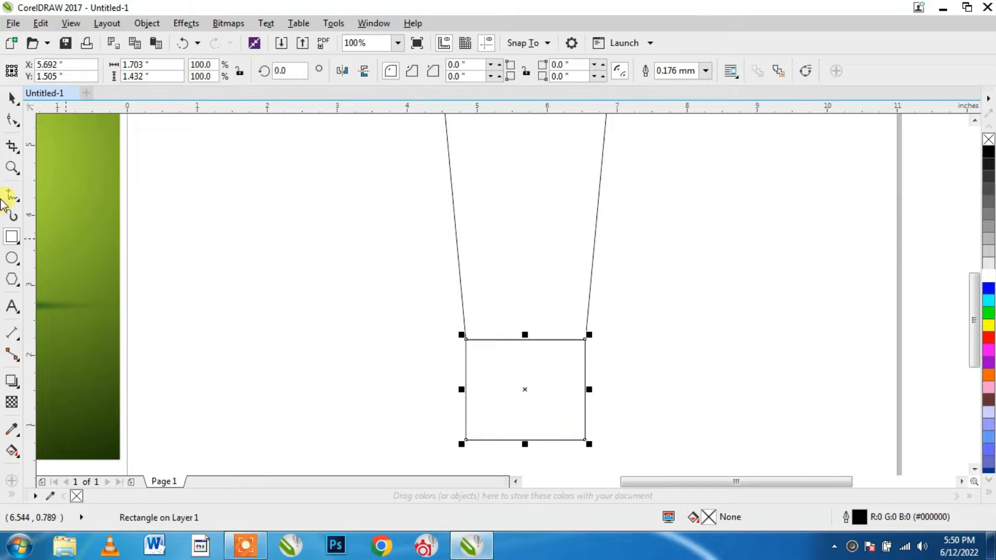
left_click(11, 101)
left_click(616, 371)
Widen the cap rectangle to about 1.71 inches so its right edge meets the tube body's lower corner.
scroll(561, 368, "up", 2)
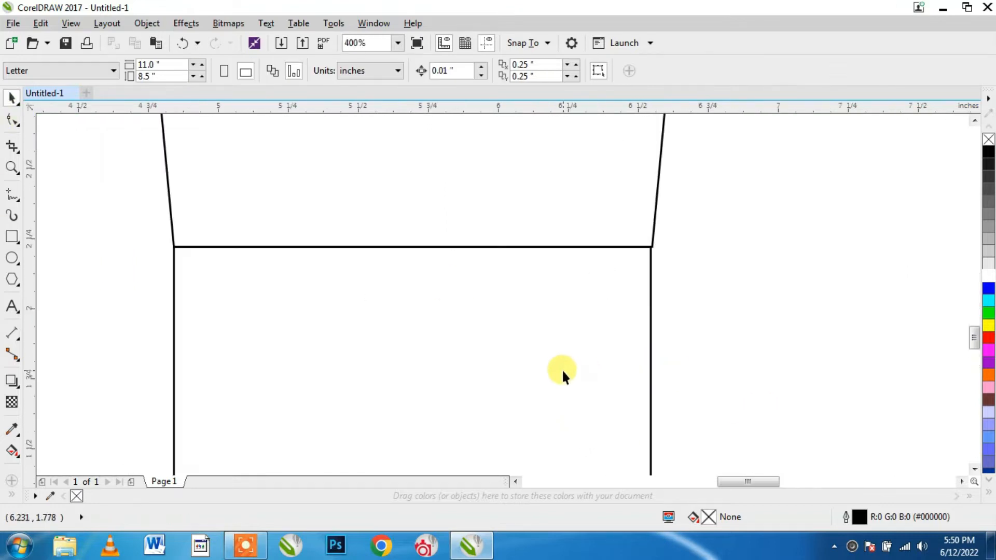
left_click(639, 338)
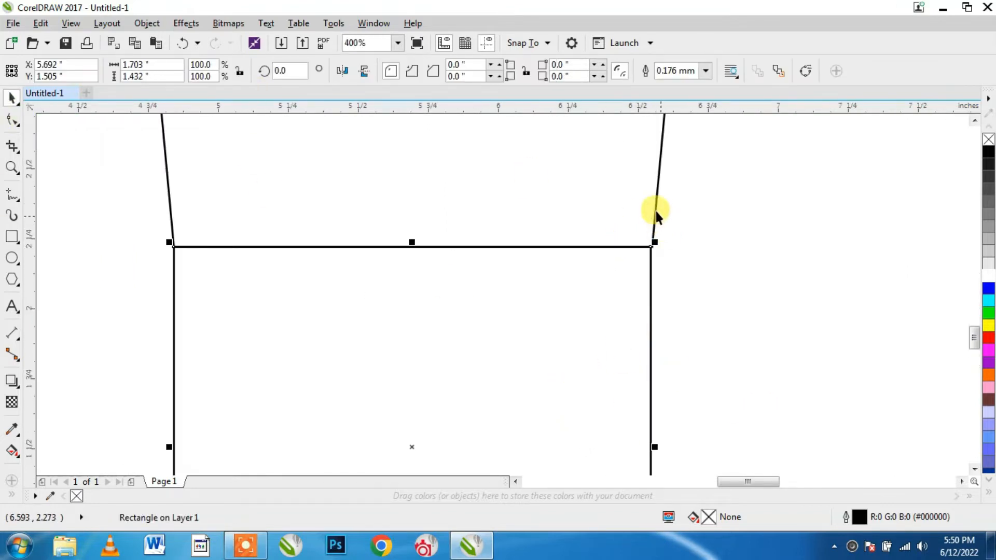
left_click(136, 23)
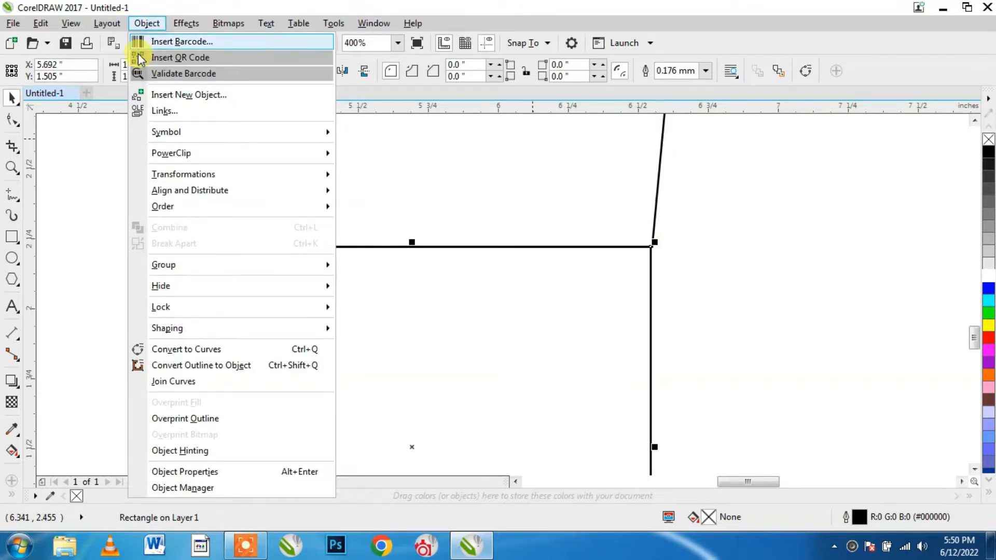
mouse_move(188, 298)
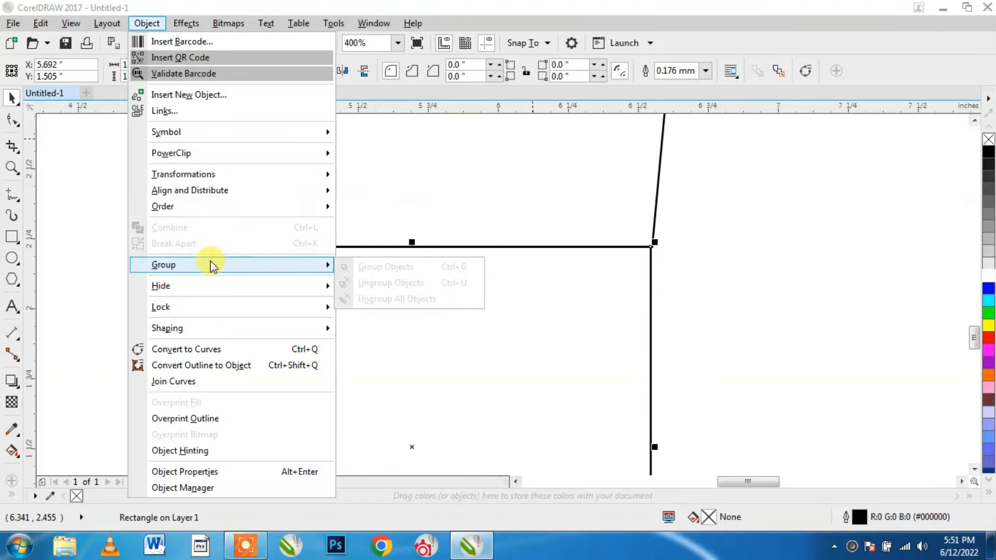
mouse_move(191, 331)
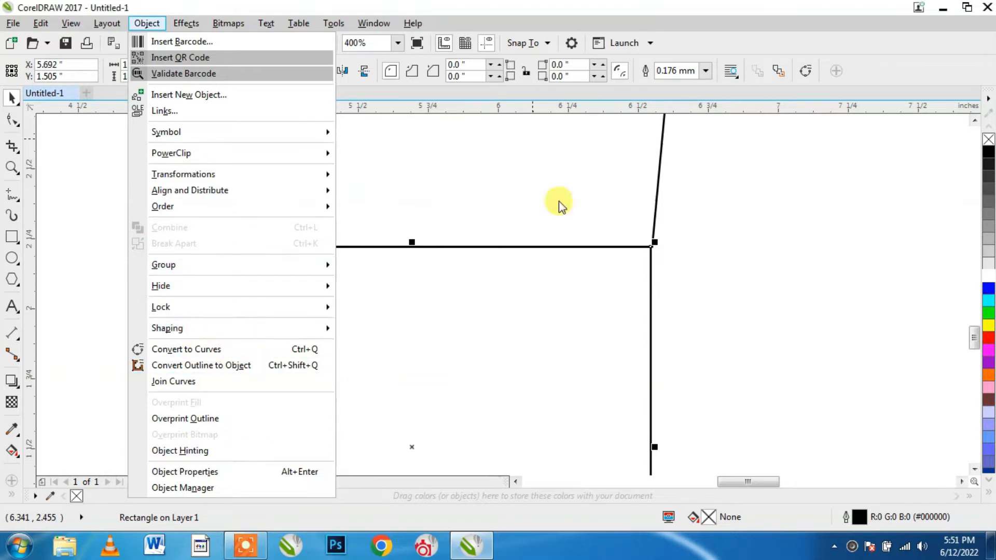
left_click(536, 26)
left_click(540, 43)
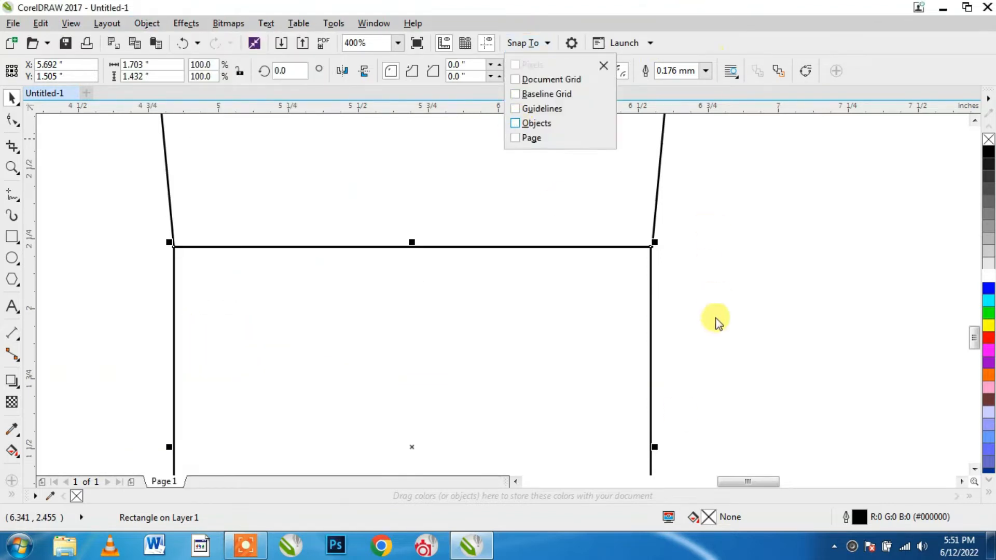
left_click_drag(653, 446, 653, 254)
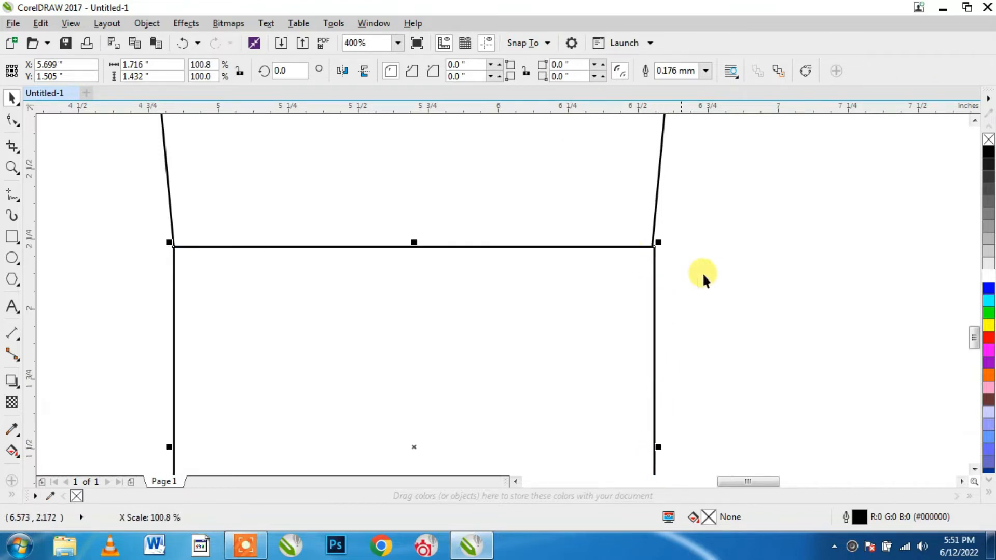
left_click_drag(659, 449, 659, 251)
scroll(666, 261, "up", 1)
left_click(692, 254)
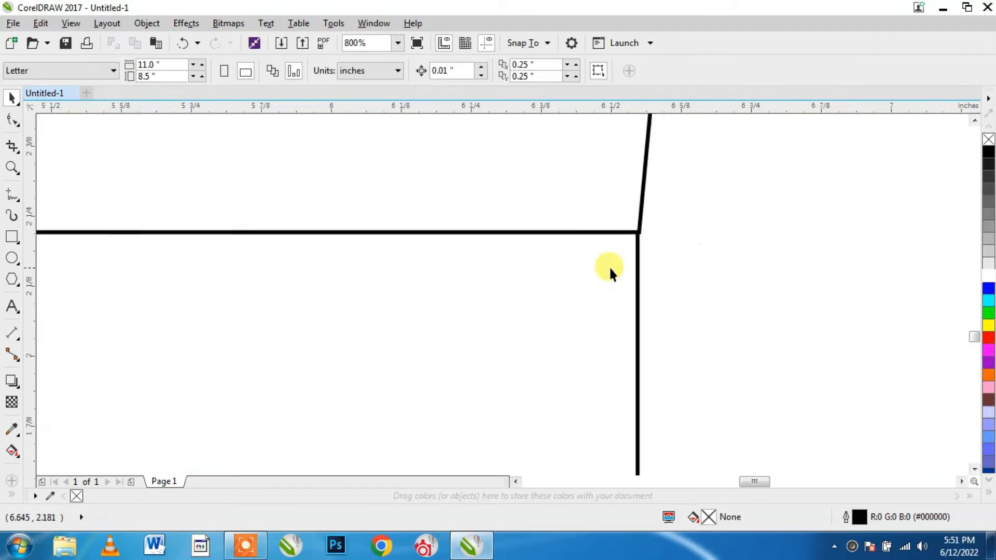
Round the cap rectangle's two bottom corners with a 0.3 inch radius.
scroll(611, 268, "down", 2)
left_click(578, 402)
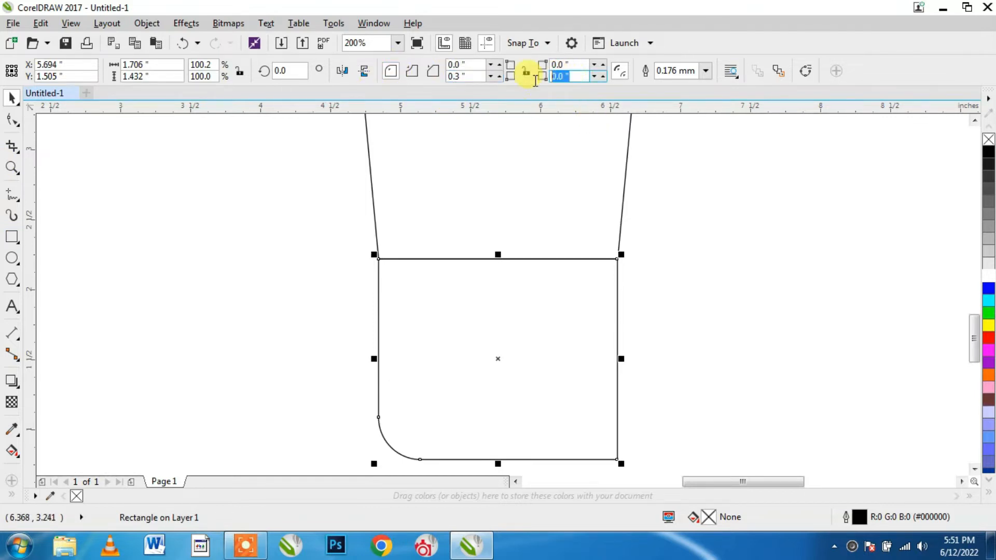
left_click(541, 314)
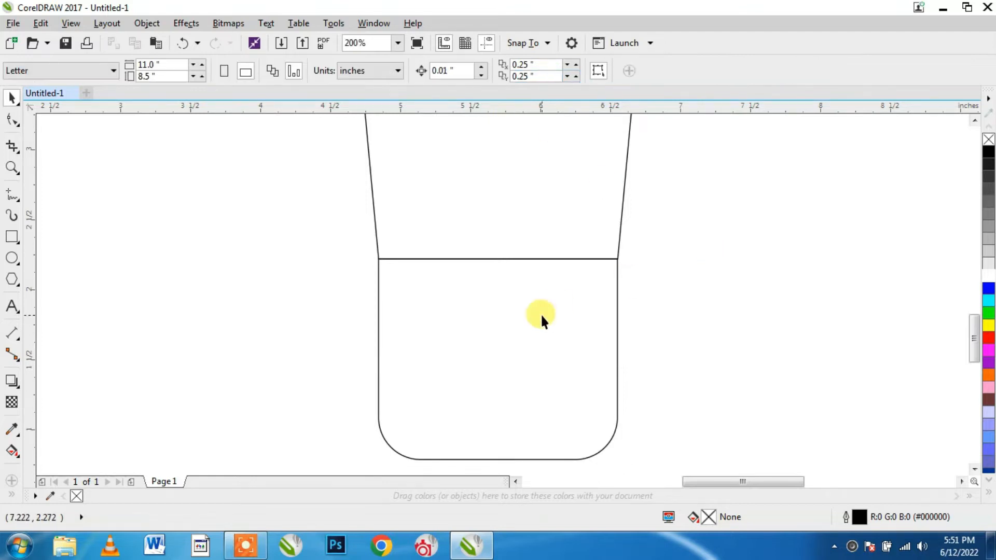
Shorten the cap from its bottom edge to about 1.19 inches high.
scroll(541, 306, "down", 3)
scroll(535, 404, "up", 2)
left_click(524, 424)
left_click_drag(521, 427, 519, 411)
left_click(596, 410)
left_click(514, 387)
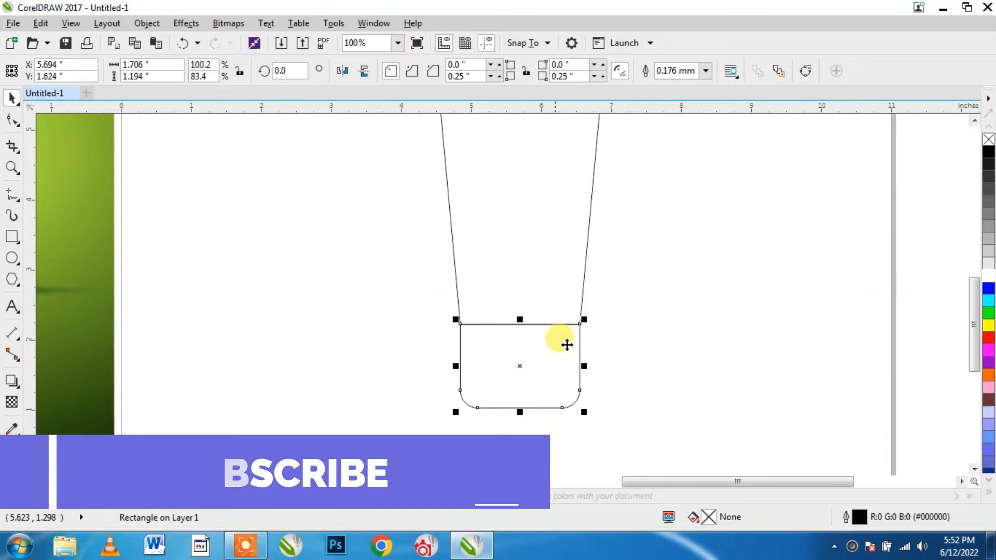
Apply a linear fountain fill to the tube body, running horizontally from its left edge to its right edge.
scroll(566, 345, "down", 2)
scroll(566, 286, "up", 1)
left_click(557, 294)
scroll(557, 294, "up", 1)
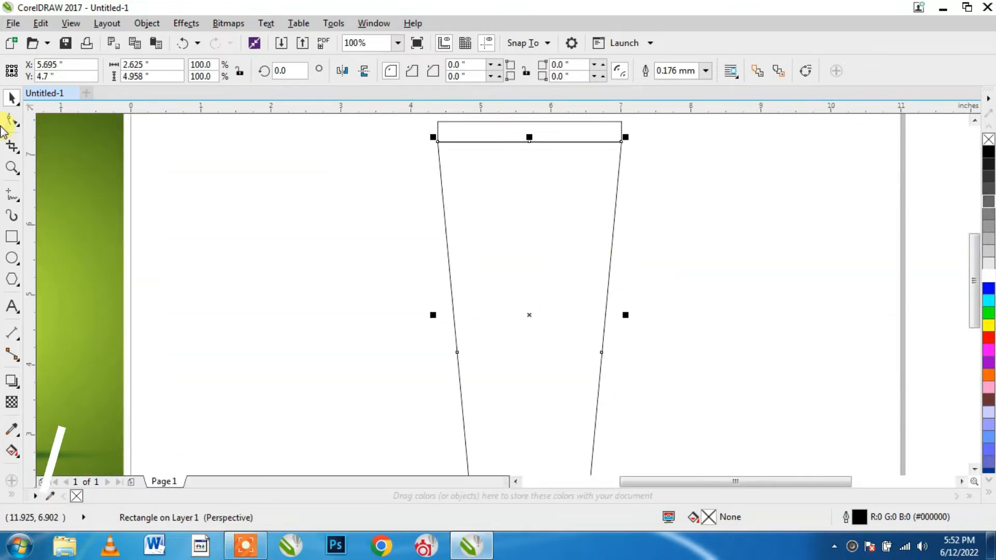
scroll(537, 283, "down", 1)
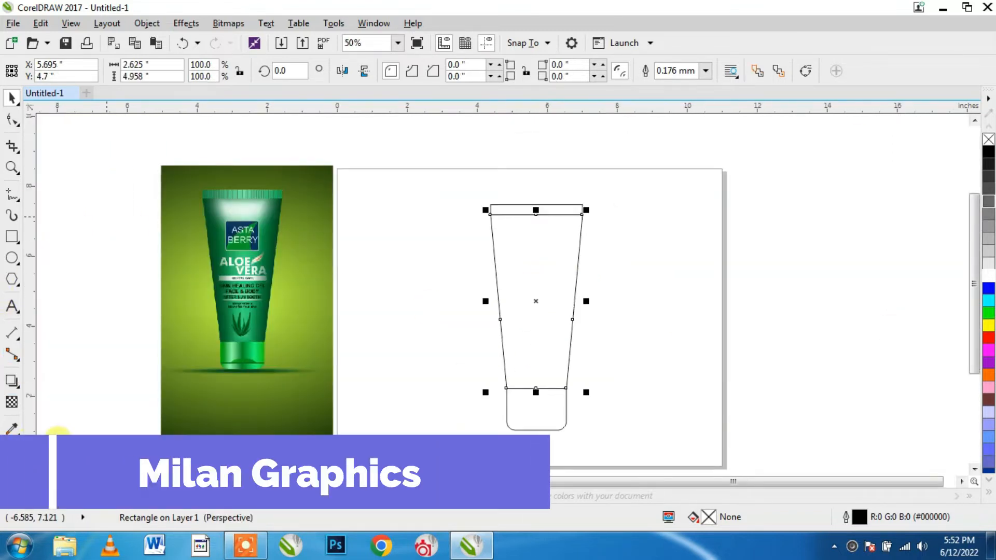
left_click(11, 450)
left_click_drag(496, 287, 579, 289)
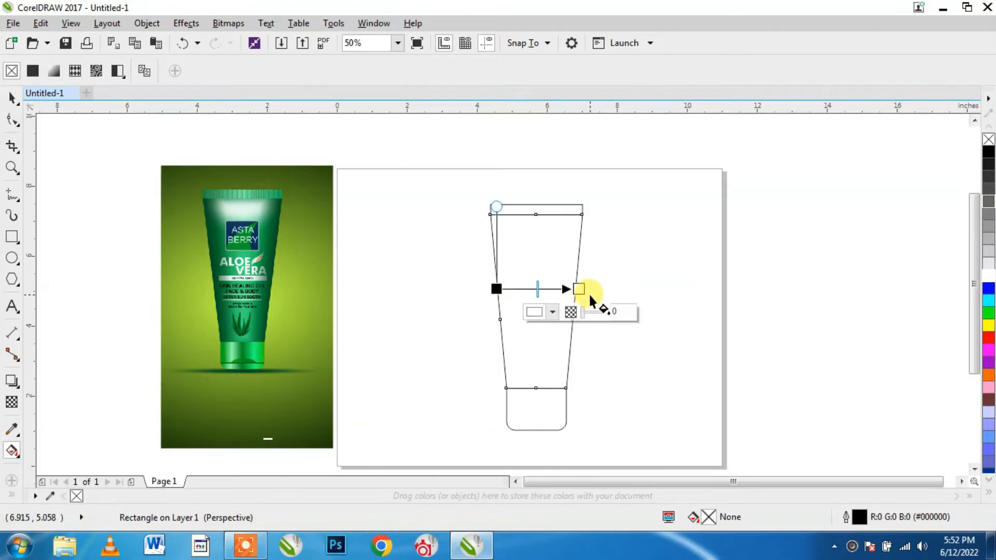
scroll(589, 294, "up", 1)
scroll(589, 294, "down", 1)
Sample greens from the reference tube for the gradient, using #037230 for the end node and #107D39 for the start node.
left_click(535, 312)
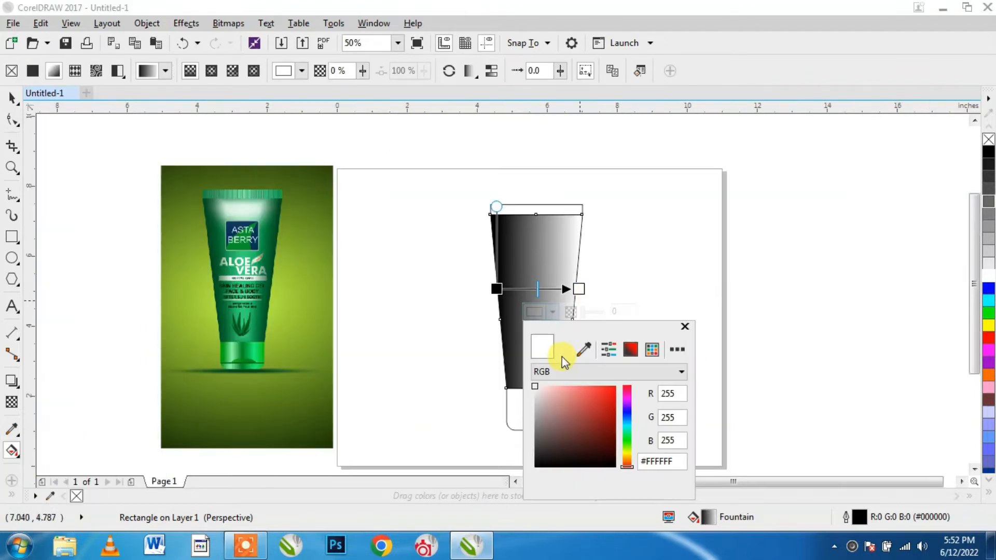
left_click(278, 262)
left_click(683, 326)
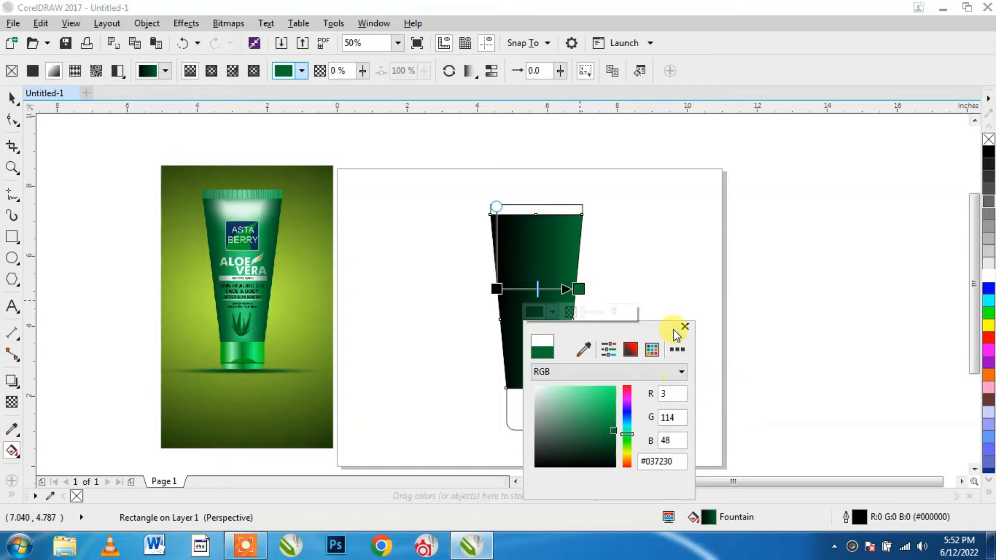
left_click(496, 288)
left_click(452, 312)
left_click(501, 349)
left_click(234, 210)
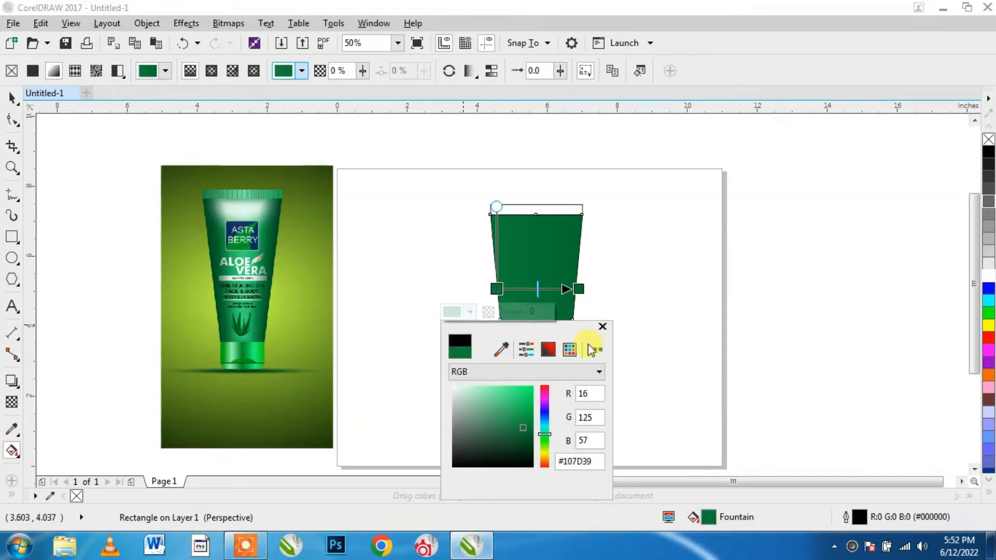
Add a gradient node at 48% and colour it with the light green #34D877 sampled from the reference tube.
left_click(530, 286)
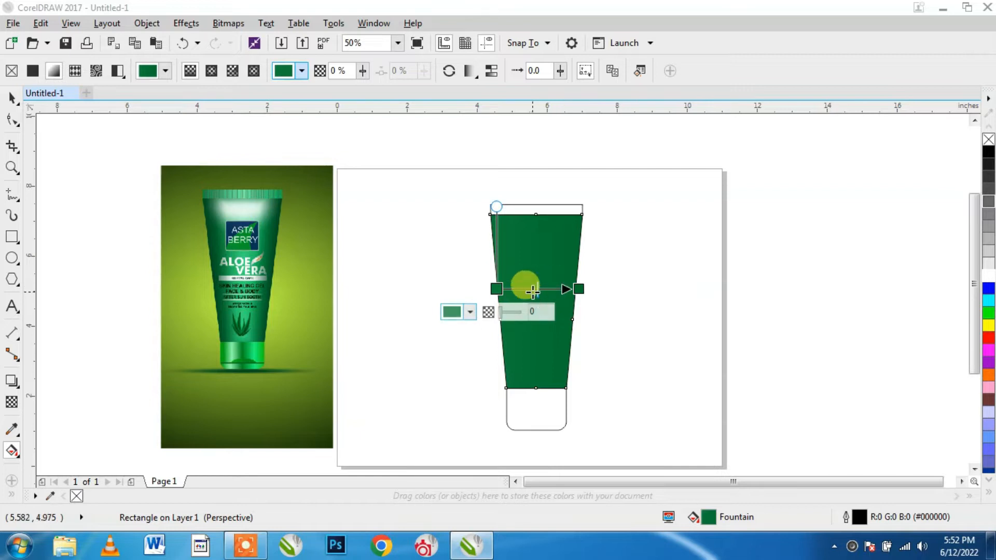
double_click(532, 289)
scroll(532, 290, "up", 1)
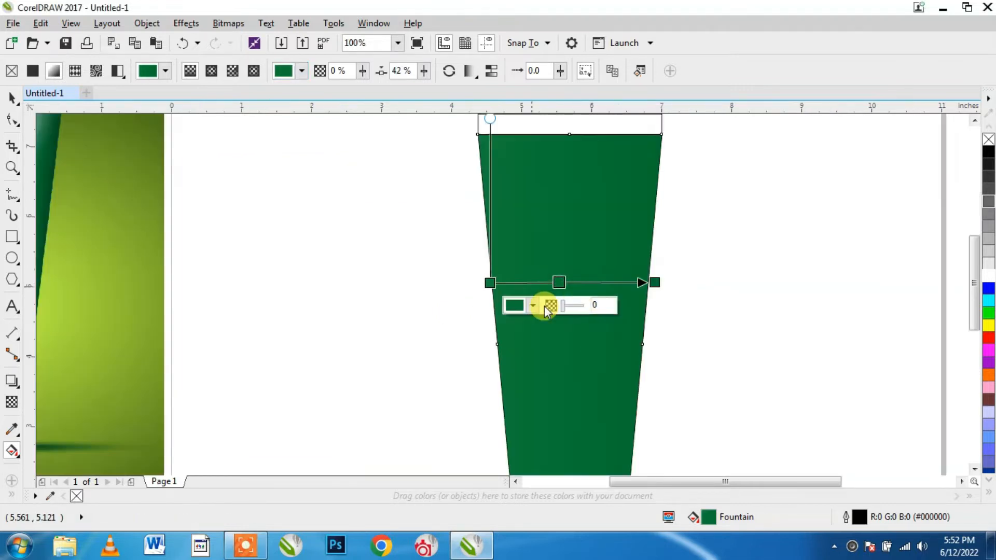
scroll(498, 311, "down", 1)
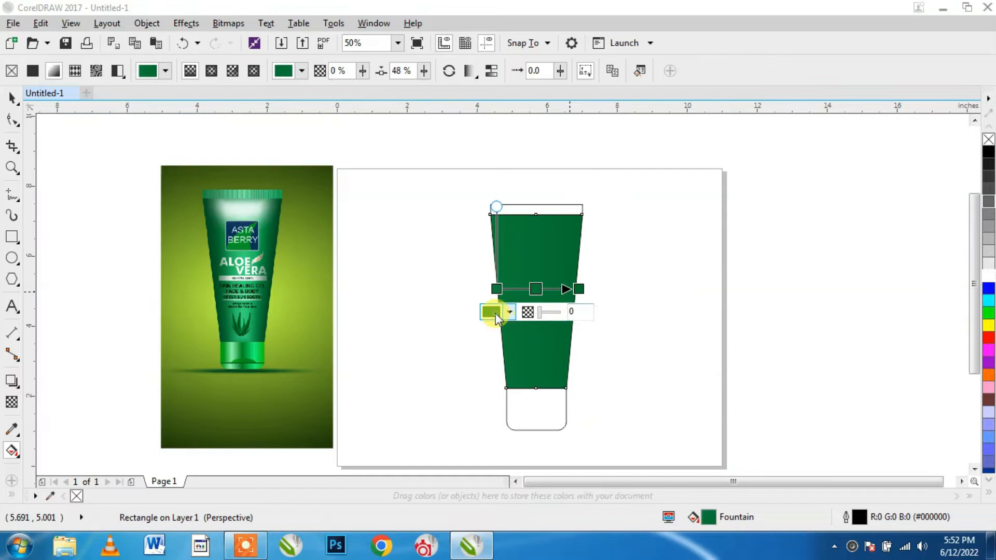
left_click(496, 313)
left_click(540, 349)
left_click(255, 293)
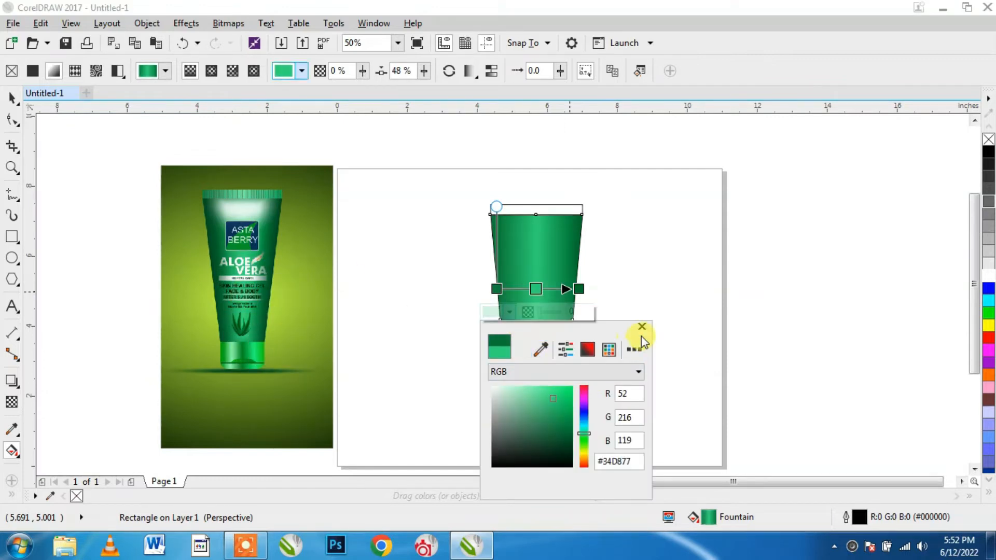
left_click(642, 326)
Duplicate the green tube body at the page's right edge and remove the copy's fill.
left_click(16, 100)
left_click(727, 286)
left_click(539, 288)
left_click_drag(531, 273, 716, 278)
right_click(716, 278)
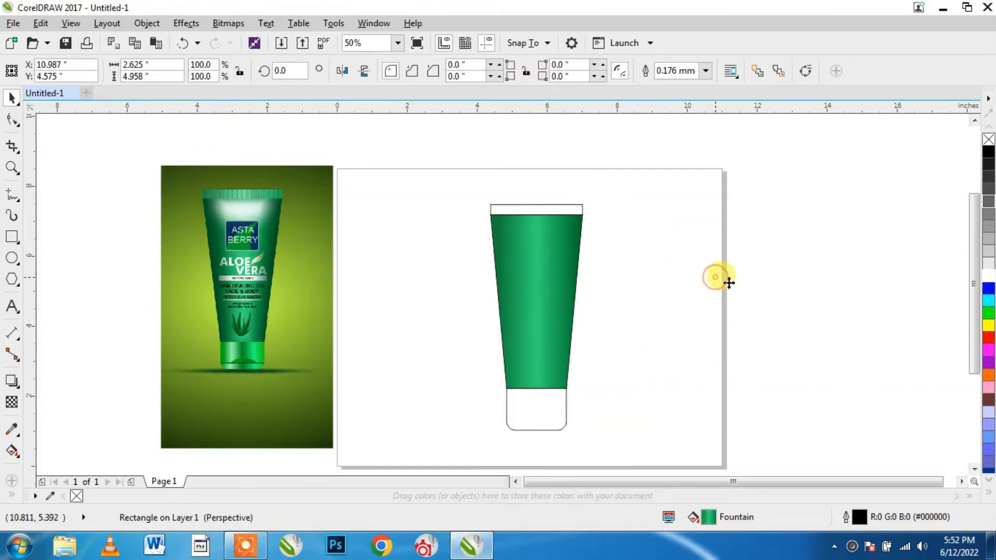
left_click(988, 140)
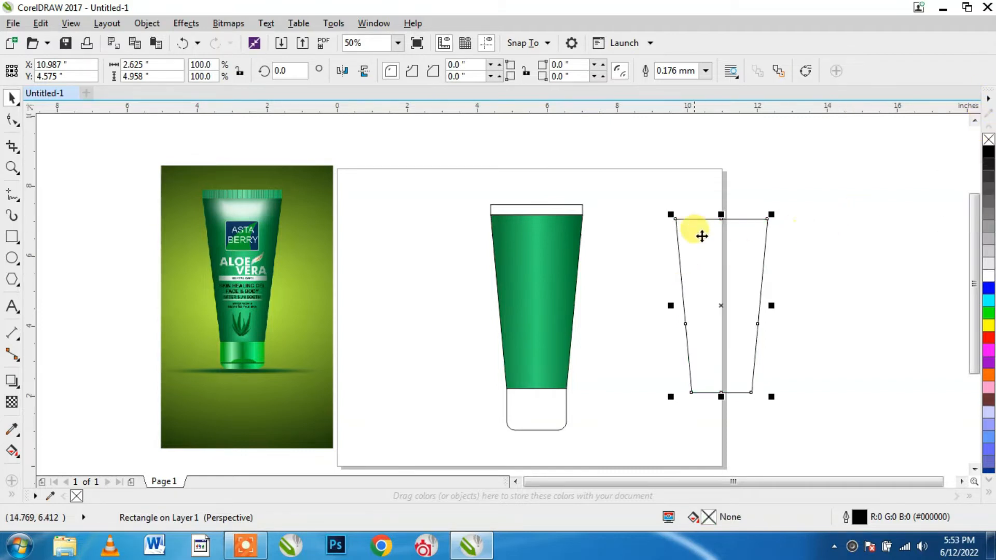
Stretch the unfilled copy evenly to about 6.17 inches high and align it horizontally centred on the green tube body.
left_click_drag(722, 212, 718, 193)
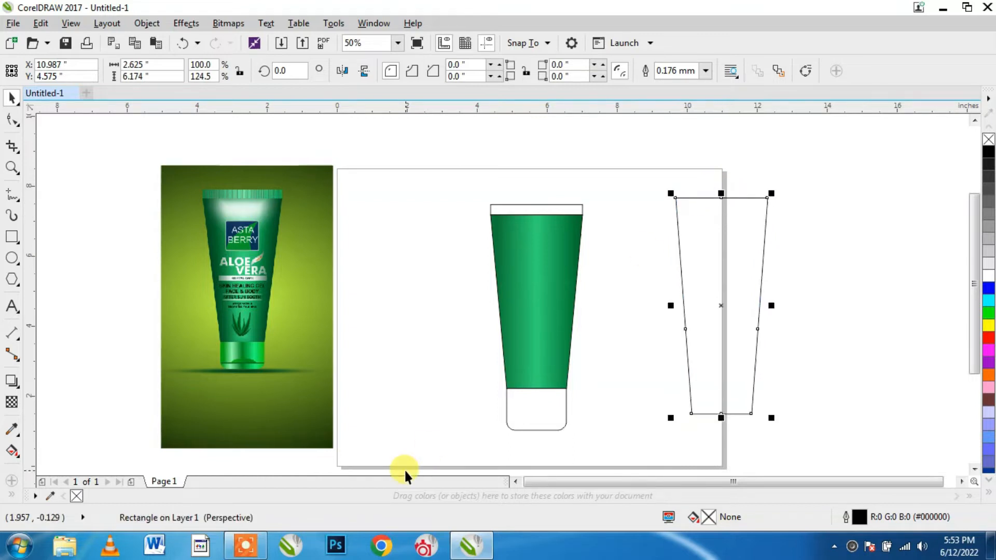
left_click(563, 325, "shift")
key("c")
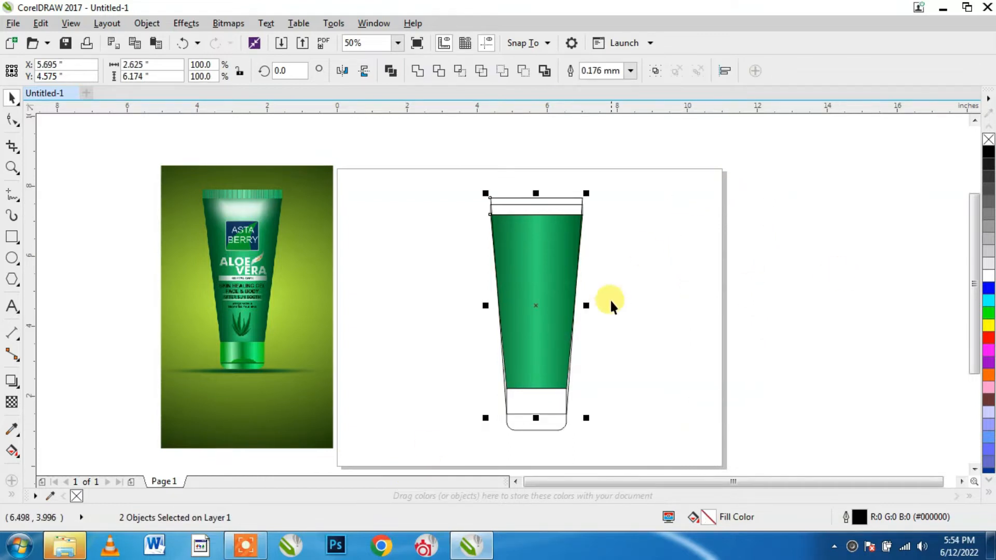
scroll(549, 408, "up", 2)
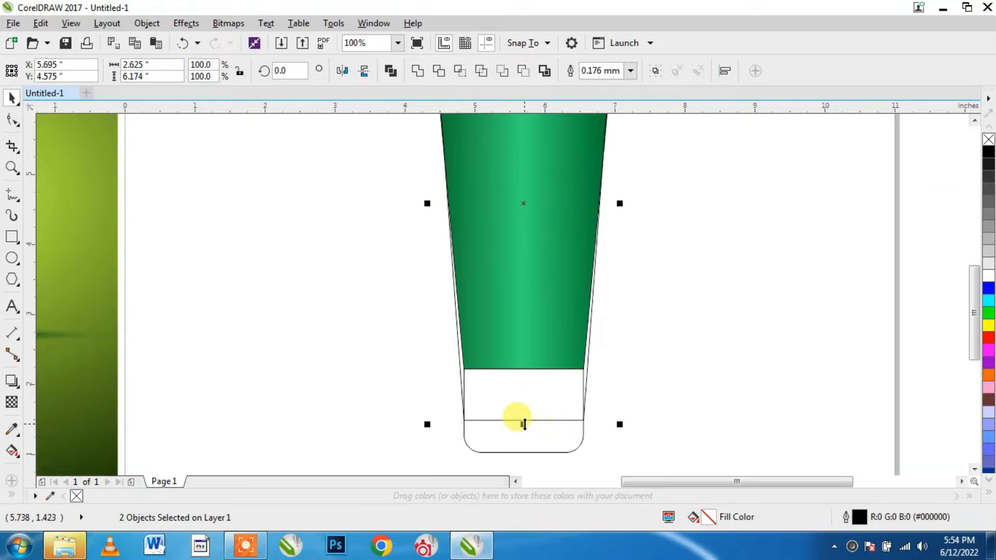
left_click_drag(526, 419, 526, 360)
key("ctrl+z")
left_click(758, 366)
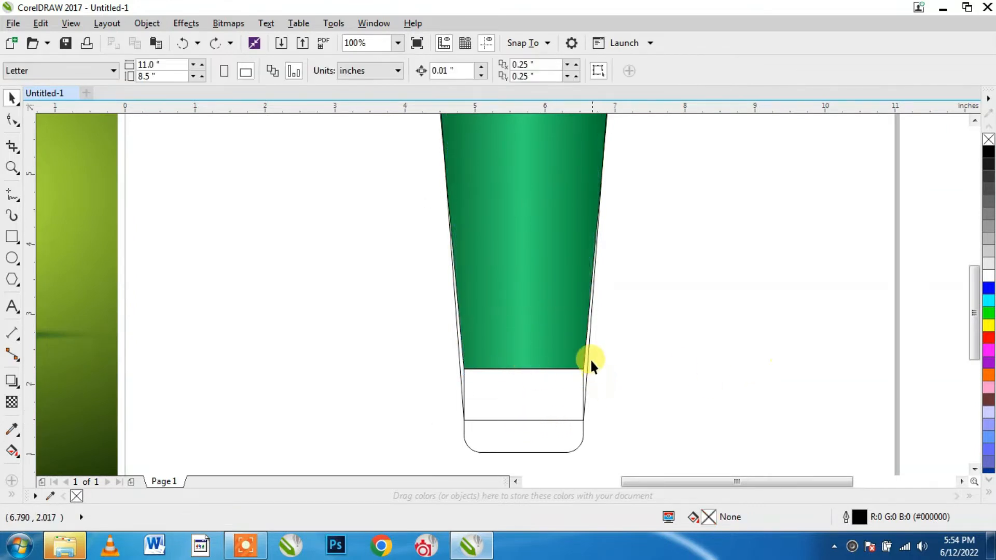
Move the unfilled outline up to the green body's bottom edge and widen its top with Add Perspective.
left_click(587, 356)
left_click_drag(521, 419, 522, 370)
left_click_drag(976, 302, 983, 236)
left_click(186, 24)
left_click(213, 211)
left_click_drag(614, 198, 628, 201)
scroll(618, 275, "up", 1)
left_click_drag(626, 120, 632, 208)
Move the widened unfilled outline off the tube to the page's right edge.
scroll(637, 298, "down", 4)
scroll(670, 331, "up", 2)
left_click(11, 98)
left_click(491, 211)
left_click_drag(491, 211, 677, 210)
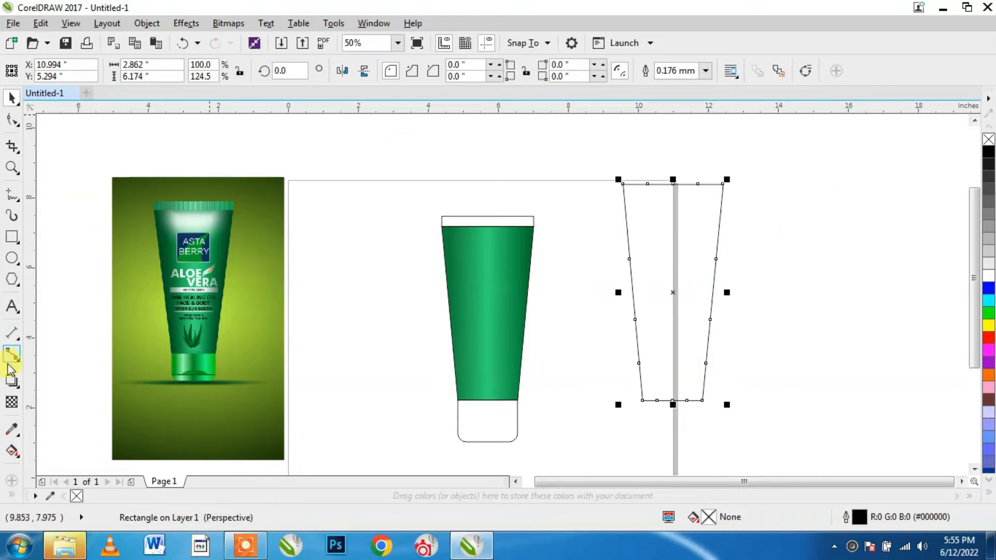
Apply the Medium Glow drop shadow preset to the outline, with opacity 100, feathering 25 and the glow spreading both inward and outward.
left_click(13, 382)
left_click(62, 387)
left_click(45, 70)
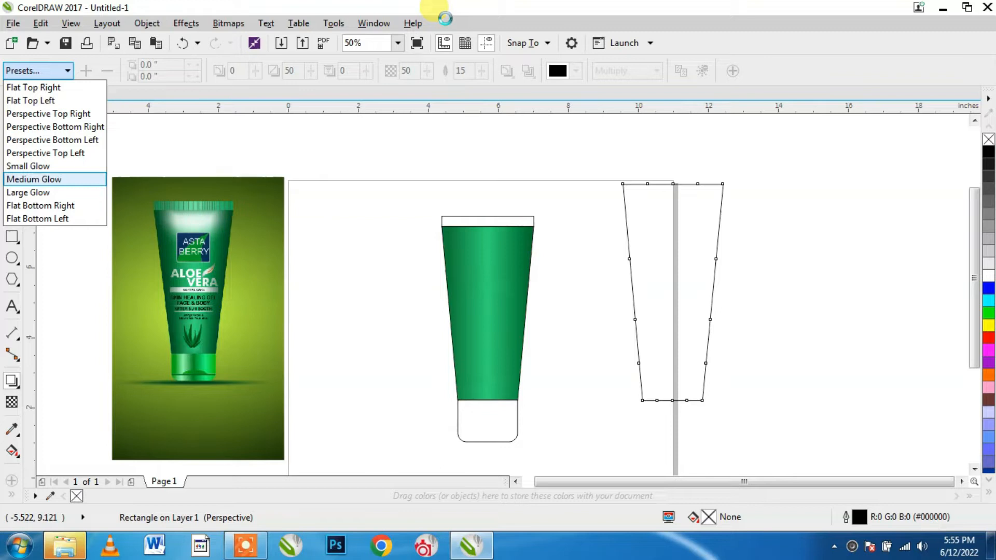
left_click(509, 72)
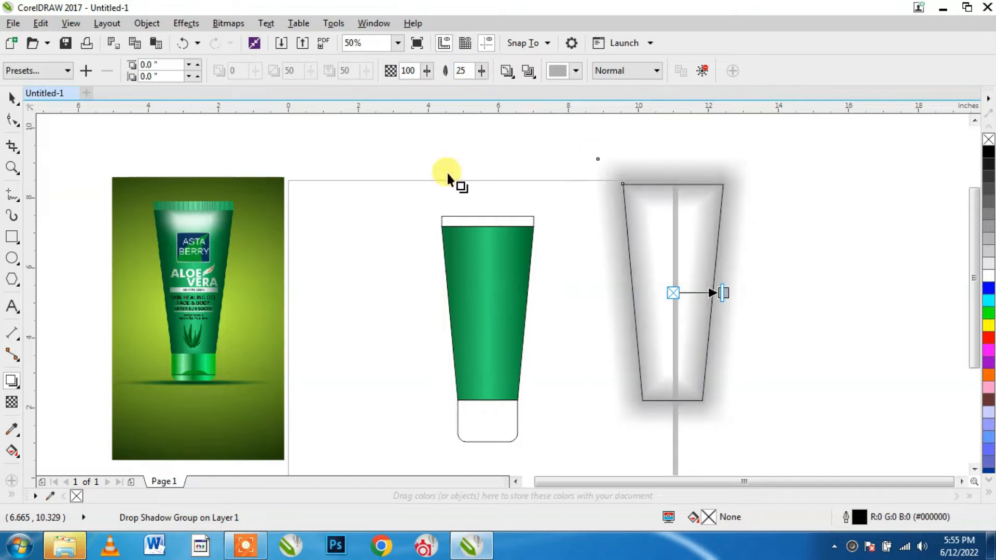
mouse_move(247, 546)
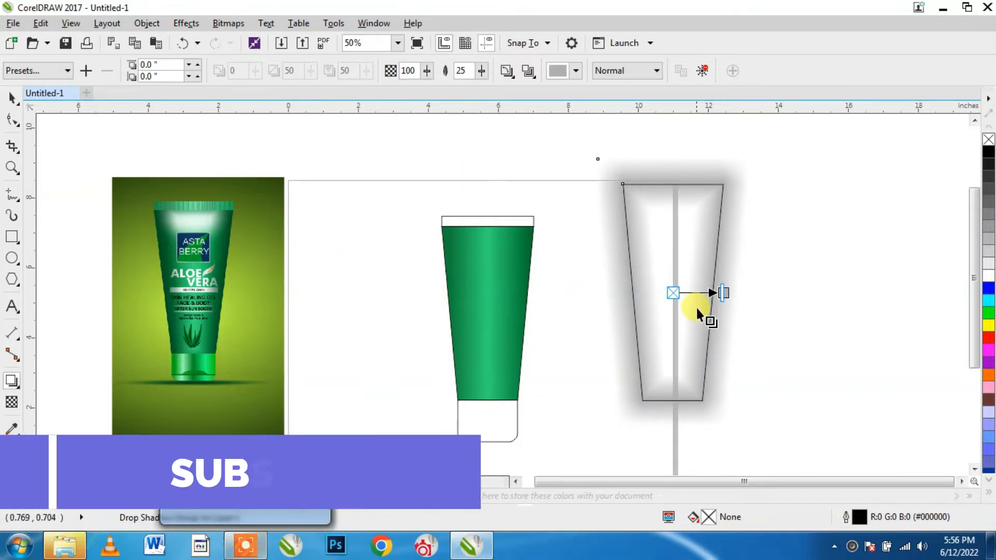
Colour the shadow with #037230 sampled from the tube body, darkened to #035724.
left_click(558, 71)
left_click(607, 110)
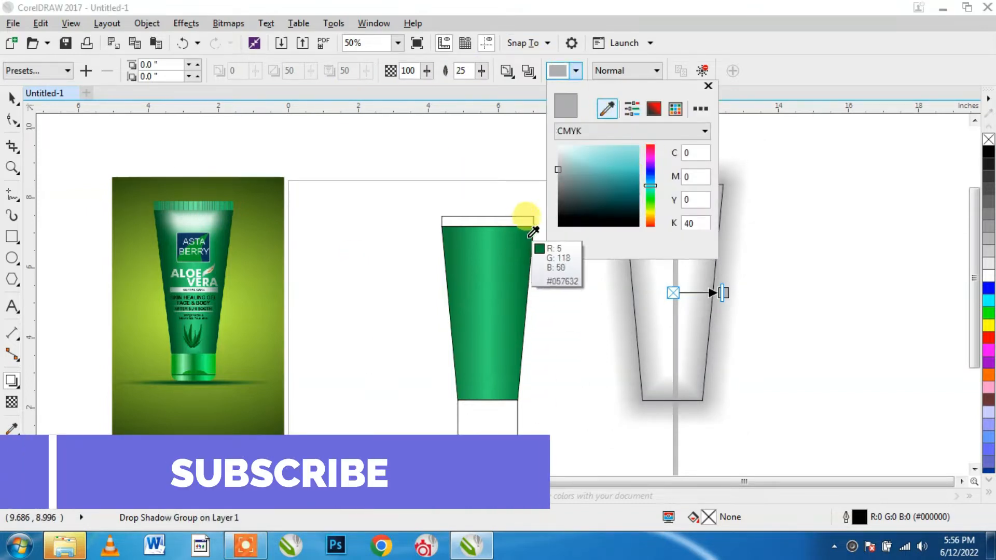
left_click(525, 231)
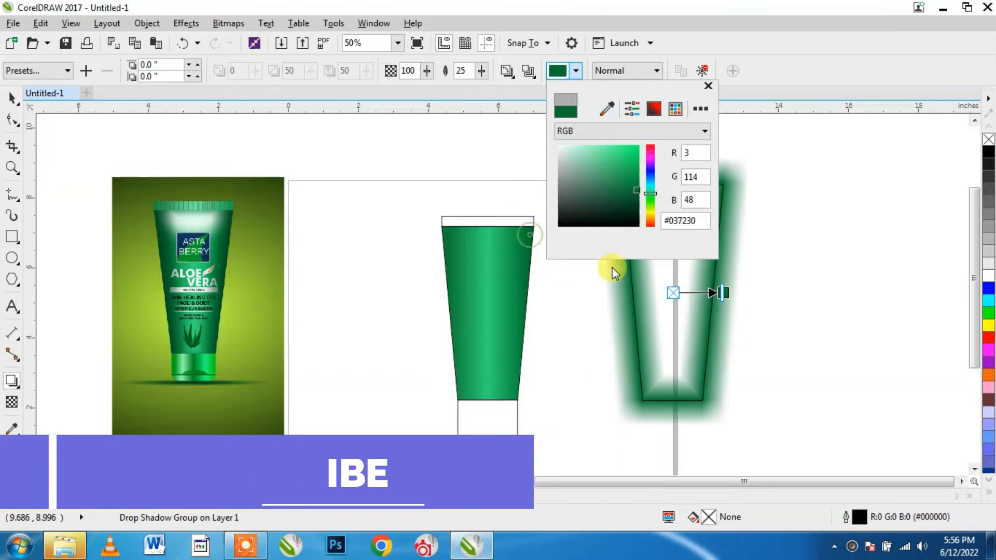
left_click(637, 199)
left_click(708, 87)
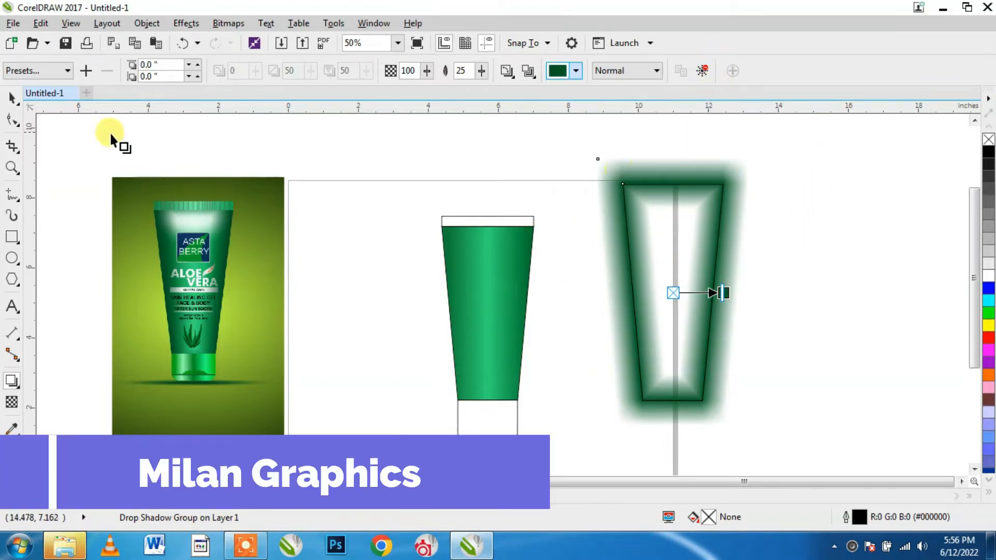
Break the drop shadow apart from the unfilled outline and select the separated shadow.
left_click(11, 98)
left_click(146, 23)
left_click(215, 182)
left_click(771, 289)
left_click_drag(734, 212, 869, 217)
key("ctrl+z")
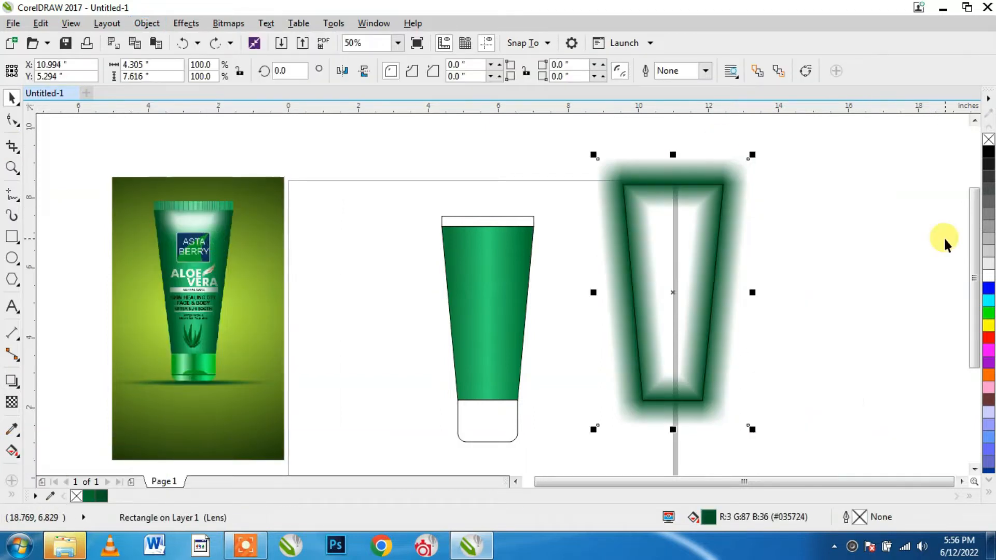
PowerClip the green shadow inside the unfilled tube outline and set that frame's outline width to None.
left_click(147, 23)
mouse_move(218, 151)
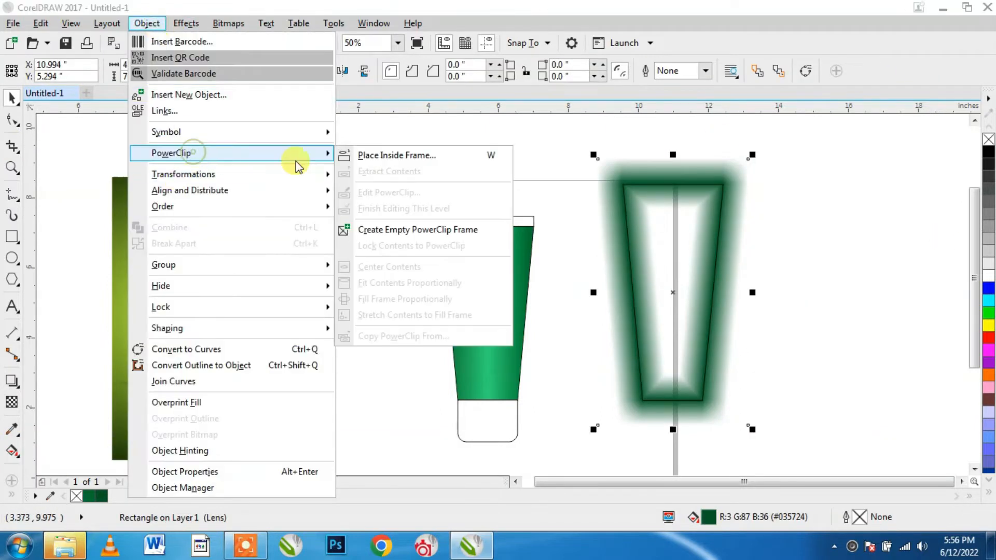
left_click(398, 154)
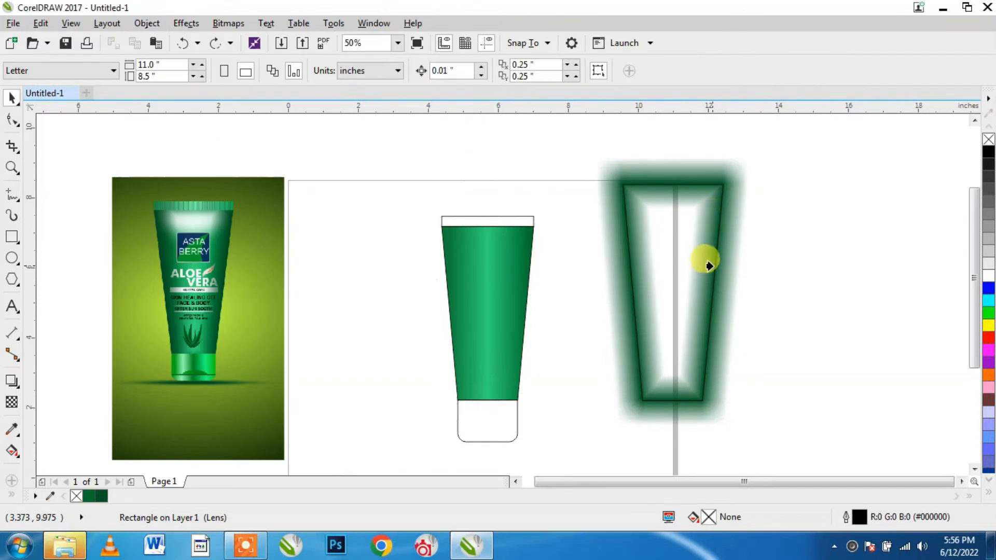
left_click(709, 266)
left_click(701, 71)
left_click(667, 94)
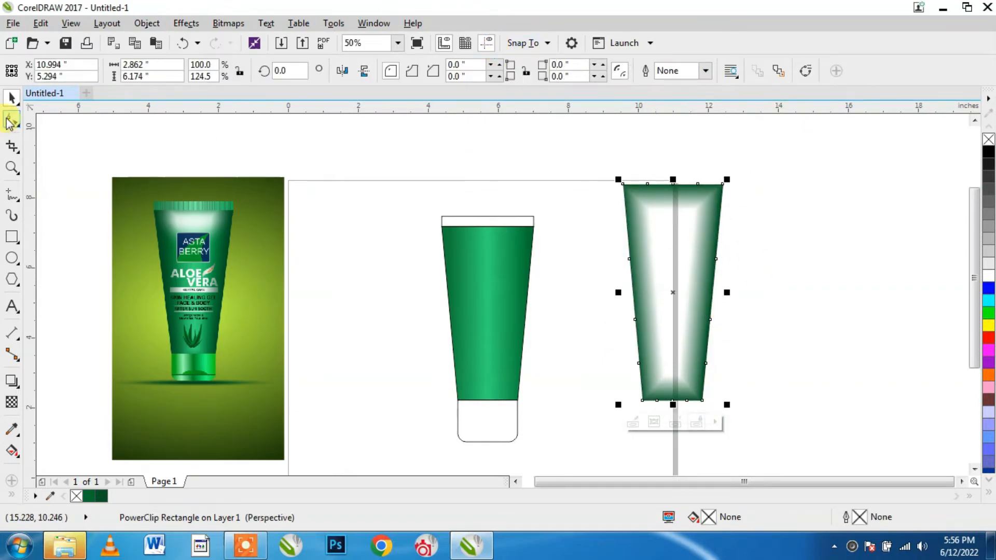
PowerClip the shaded tube shape inside the green gradient tube body.
left_click(474, 299, "shift")
left_click(794, 256)
left_click(681, 258)
left_click(155, 23)
mouse_move(332, 153)
left_click(373, 154)
left_click(456, 278)
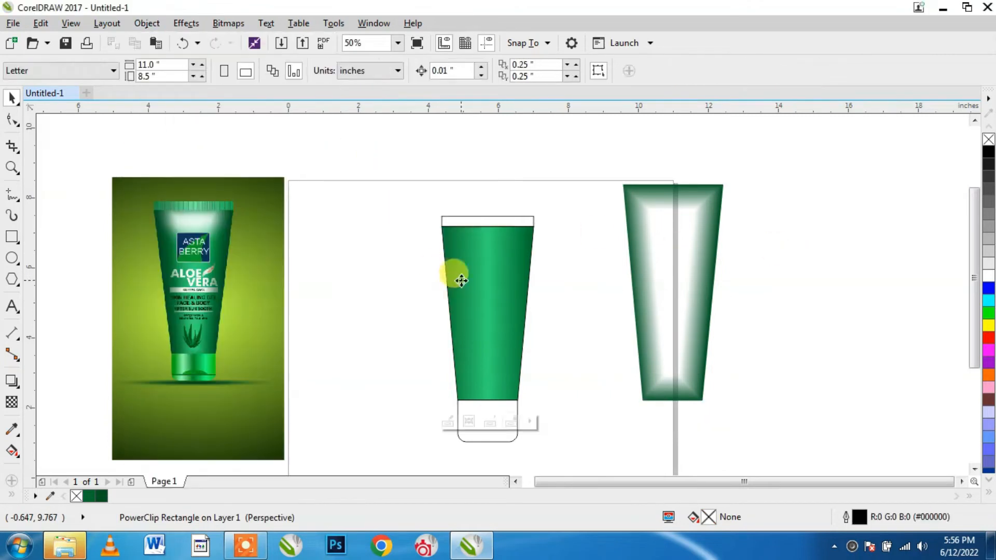
Change the tube body's middle gradient node at 48% to a paler green.
scroll(432, 364, "up", 1)
scroll(431, 364, "down", 1)
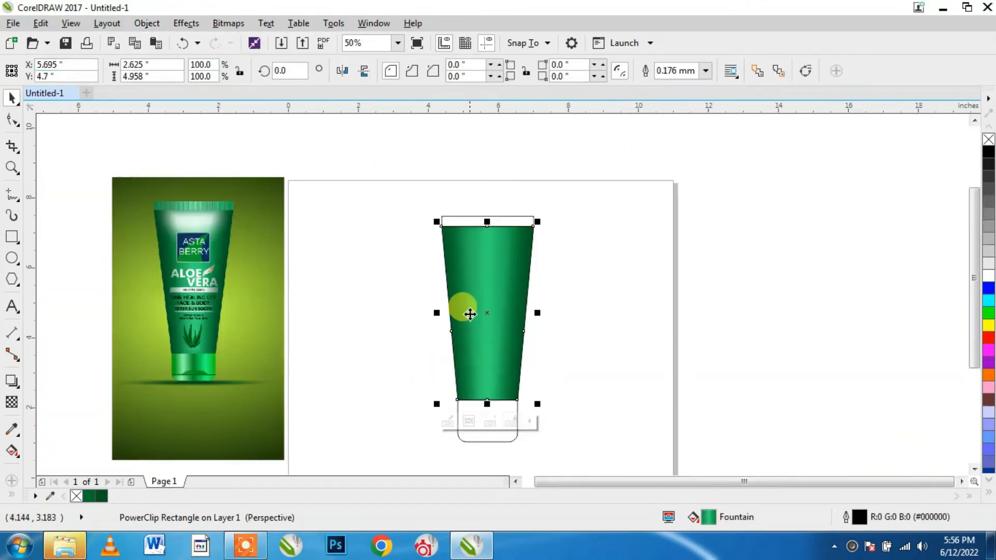
scroll(498, 310, "up", 1)
key("g")
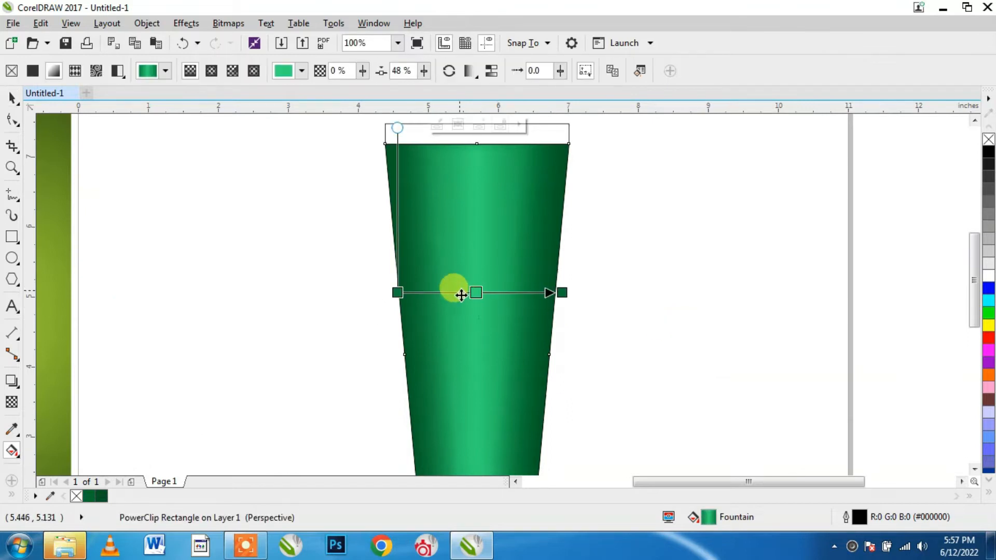
double_click(475, 293)
left_click(429, 315)
left_click_drag(471, 400, 483, 398)
left_click(582, 331)
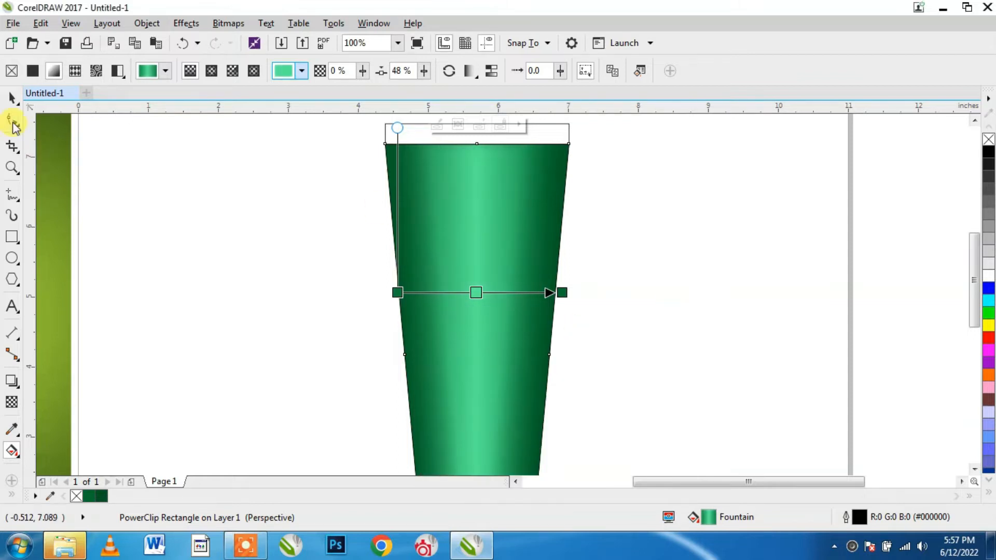
Try filling the strip above the tube body with the light green #48D380 sampled from the body's highlight.
left_click(11, 98)
left_click(608, 249)
left_click_drag(975, 295, 975, 288)
left_click(469, 162)
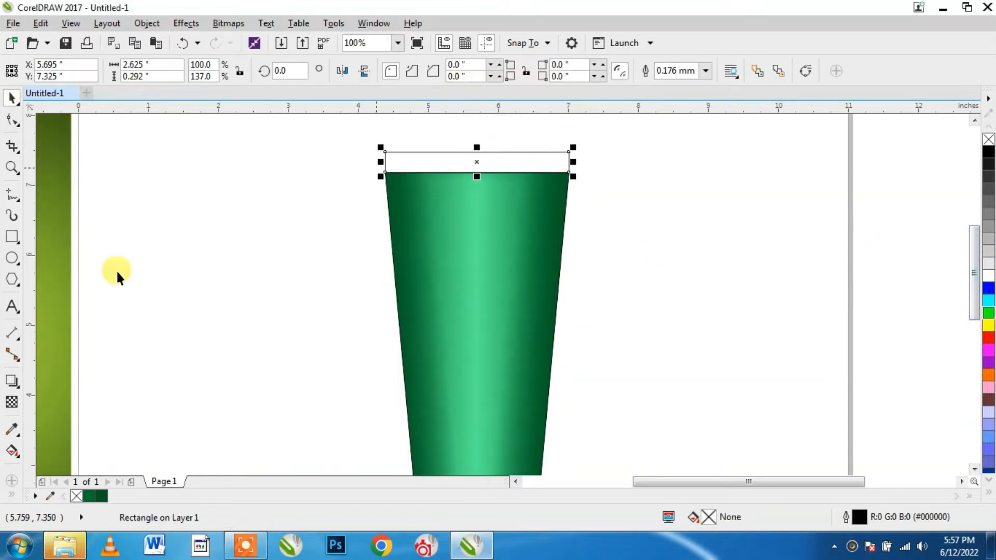
left_click(12, 429)
left_click(476, 197)
left_click(462, 162)
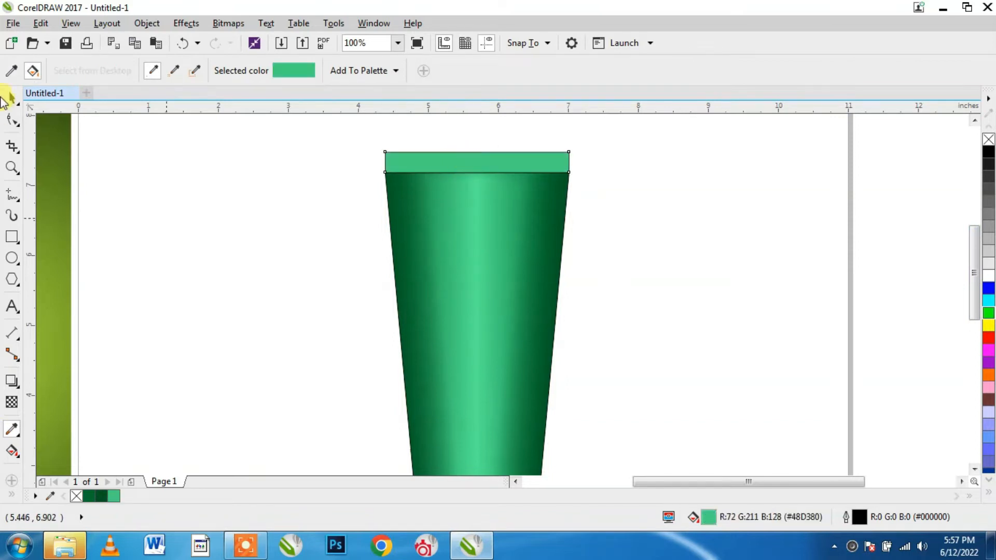
left_click(12, 97)
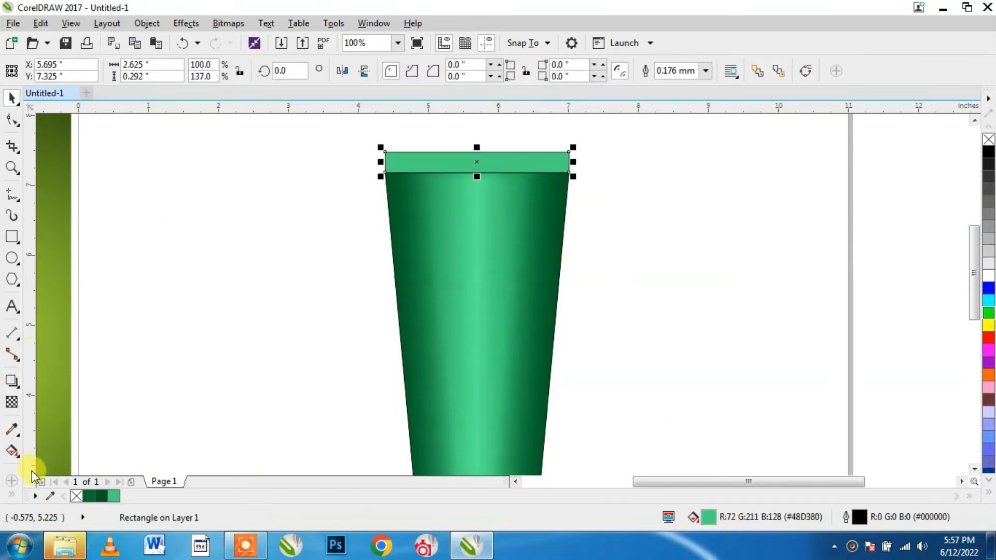
Fill the strip above the tube body with the darker green #16813F sampled near the body's upper edge.
left_click(11, 428)
left_click(411, 175)
left_click(429, 159)
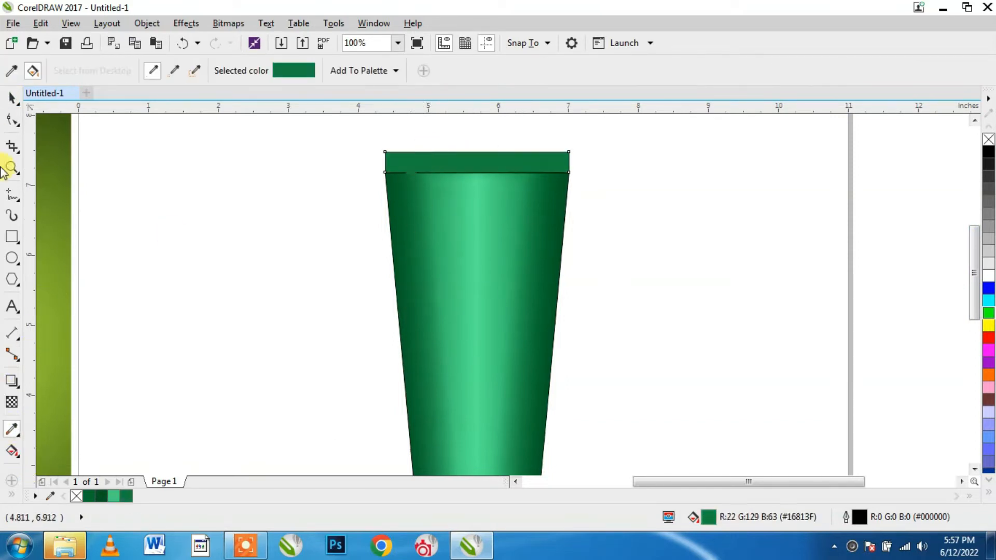
left_click(11, 95)
Draw a vertical line about 0.81 inches tall beside the top strip and set its outline width to 0.5 mm.
scroll(556, 213, "up", 2)
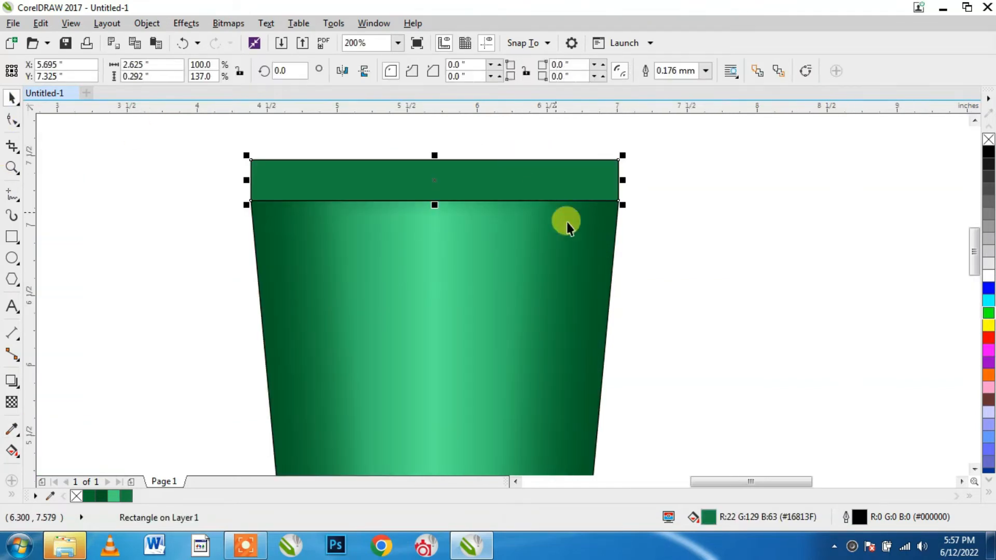
scroll(479, 266, "down", 2)
left_click(12, 195)
left_click_drag(575, 195, 575, 263)
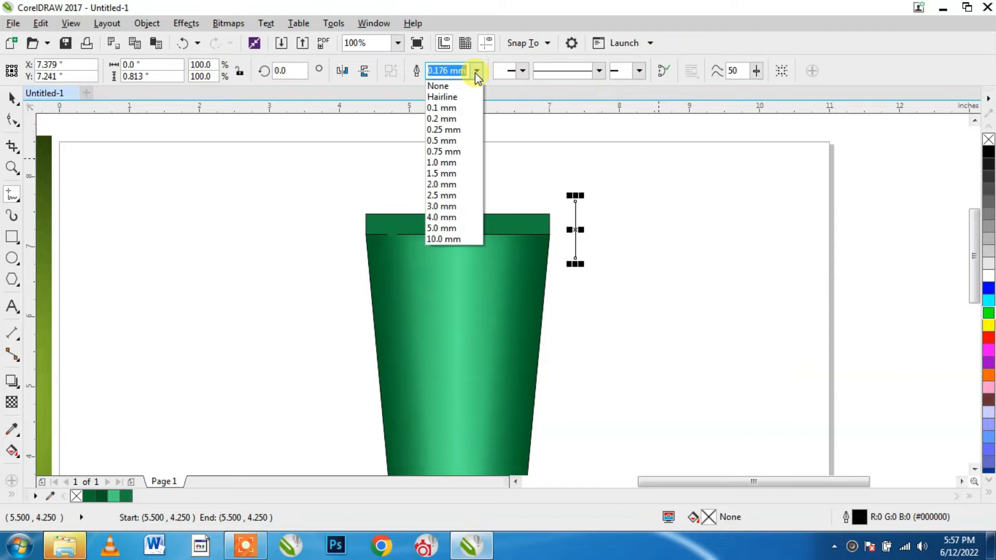
left_click(441, 140)
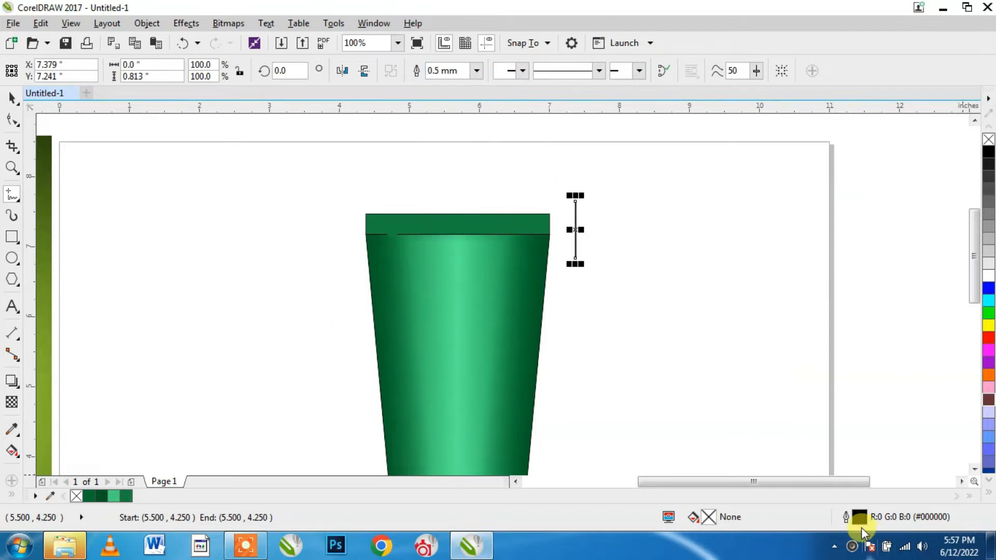
Set the vertical line's outline colour to #2BAA5E, sampled from the tube body.
double_click(861, 518)
left_click_drag(509, 109, 821, 136)
left_click(713, 165)
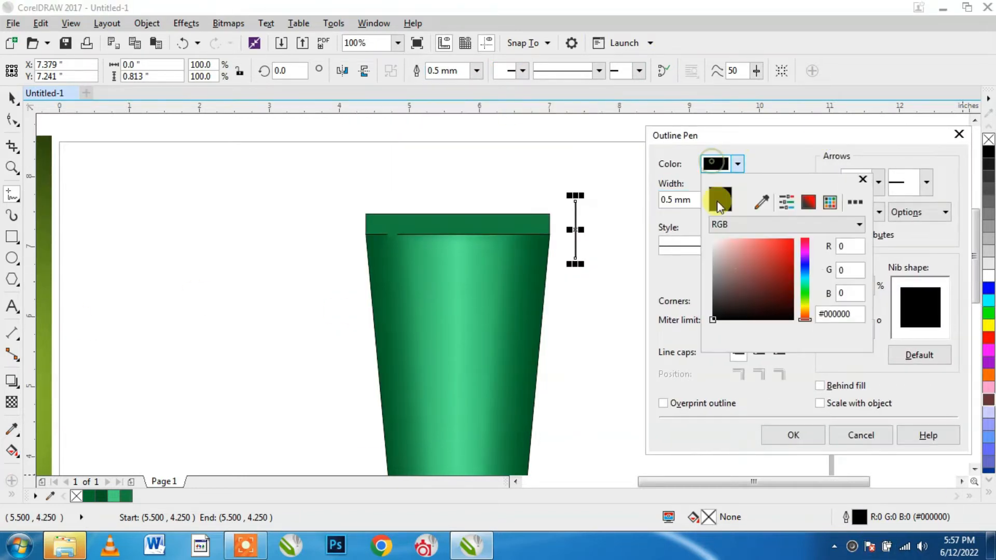
left_click(760, 202)
left_click(507, 245)
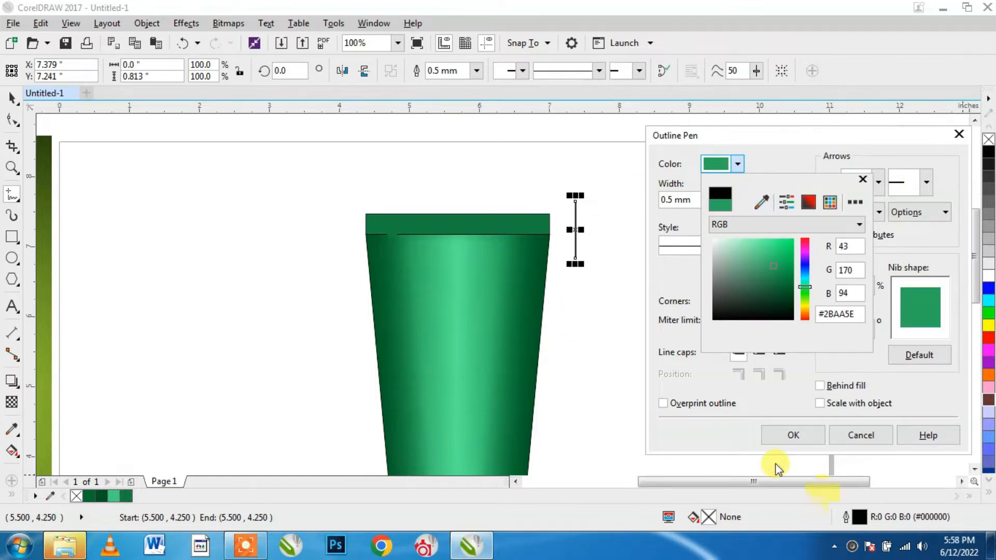
left_click(788, 434)
left_click(789, 435)
Duplicate the green line slightly to the right and repeat the duplication until an evenly spaced row of 48 lines is made.
key("space")
scroll(622, 232, "up", 1)
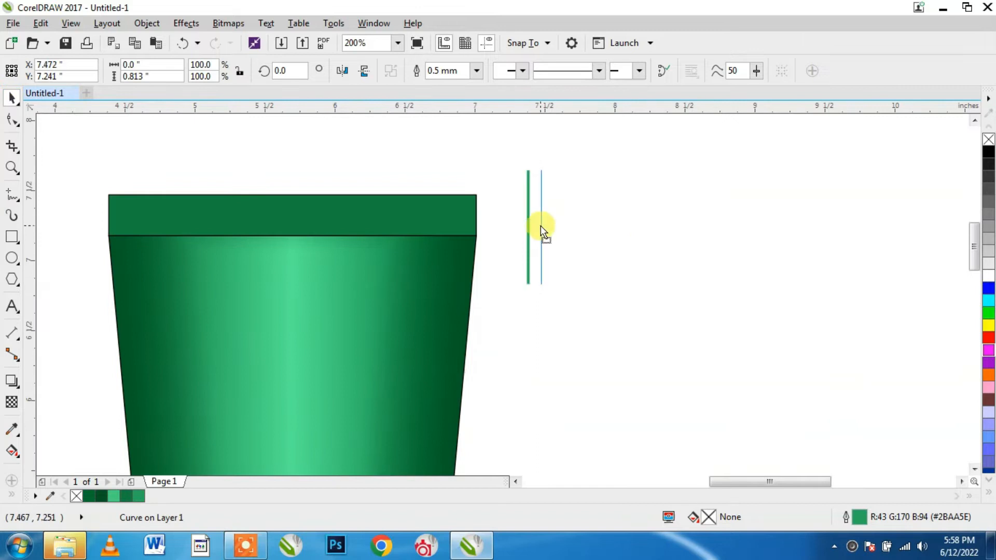
left_click_drag(538, 228, 539, 228)
key("ctrl+r")
key("ctrl+r")
key("ctrl+r")
key("ctrl+r")
key("ctrl+r")
key("ctrl+r")
key("ctrl+r")
key("ctrl+r")
key("ctrl+r")
key("ctrl+r")
key("ctrl+r")
key("ctrl+r")
key("ctrl+r")
key("ctrl+r")
key("ctrl+r")
key("ctrl+r")
key("ctrl+r")
key("ctrl+r")
key("ctrl+r")
key("ctrl+r")
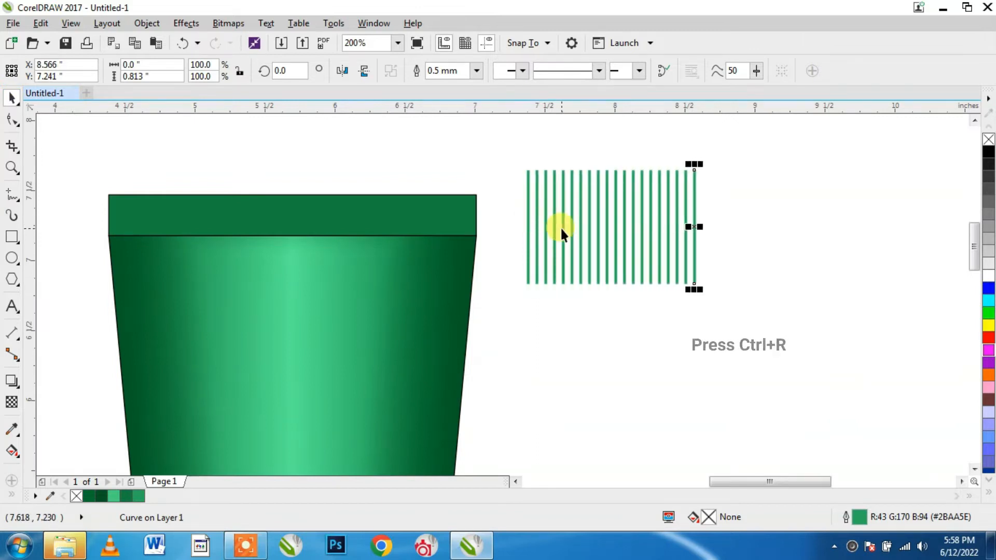
key("ctrl+r")
key("ctrl+r")
key("ctrl+r")
key("ctrl+r")
key("ctrl+r")
key("ctrl+r")
key("ctrl+r")
key("ctrl+r")
key("ctrl+r")
key("ctrl+r")
key("ctrl+r")
key("ctrl+r")
key("ctrl+r")
key("ctrl+r")
key("ctrl+r")
key("ctrl+r")
key("ctrl+r")
key("ctrl+r")
key("ctrl+r")
key("ctrl+r")
Group all the vertical green lines and narrow the group to about 2.8 inches wide.
left_click_drag(506, 133, 951, 329)
left_click(656, 71)
left_click_drag(947, 227, 924, 229)
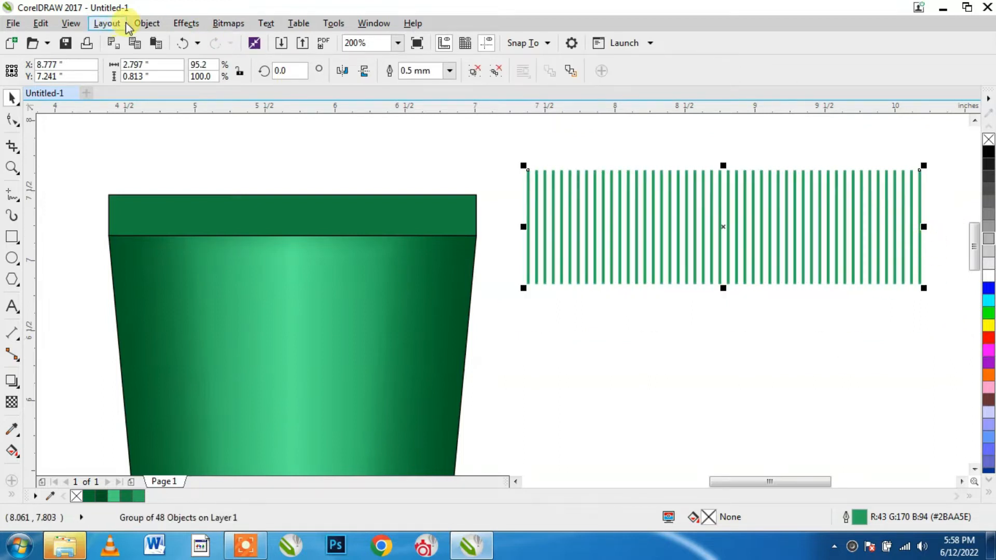
PowerClip the line group inside the strip above the tube body and set the strip's outline width to None.
left_click(146, 23)
mouse_move(182, 153)
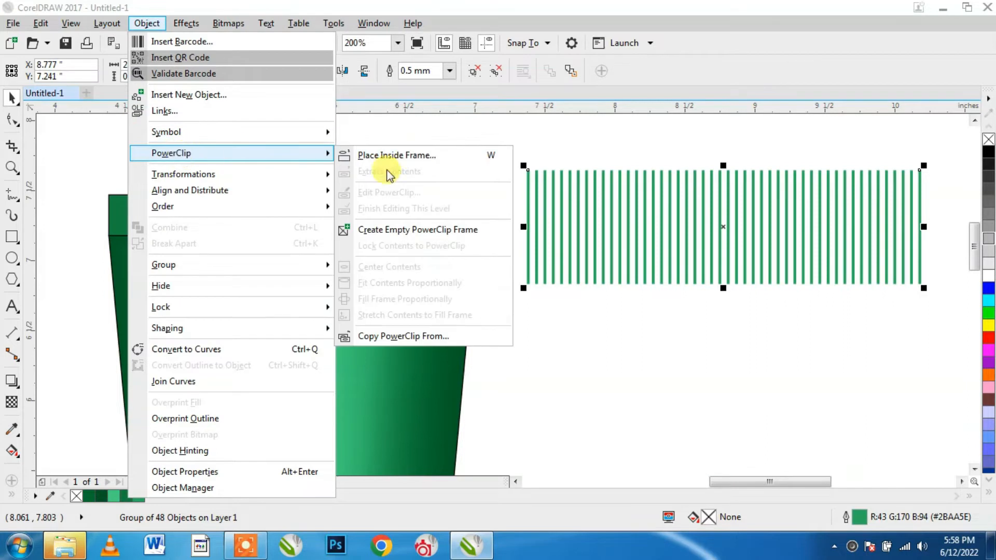
left_click(387, 155)
left_click(344, 211)
left_click(706, 72)
left_click(694, 86)
left_click(651, 226)
Set the green tube body's outline width to None.
scroll(514, 295, "down", 2)
scroll(449, 451, "up", 1)
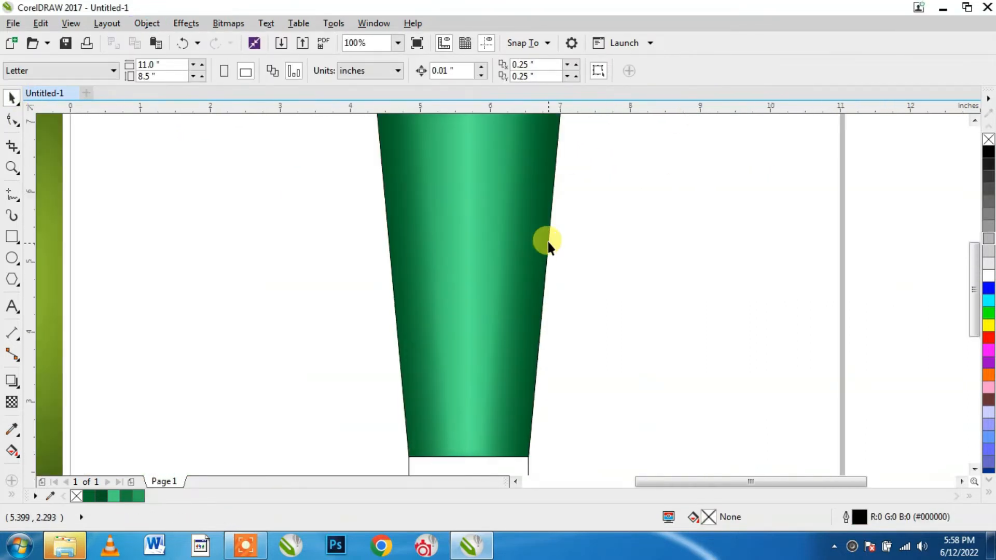
left_click(544, 251)
left_click(706, 72)
left_click(694, 86)
left_click(619, 260)
Move the reference picture to the right so it sits closer to the drawn tube.
scroll(505, 384, "down", 2)
scroll(496, 421, "up", 2)
scroll(491, 394, "down", 1)
left_click_drag(582, 482, 558, 487)
left_click_drag(228, 247, 430, 332)
scroll(431, 391, "up", 1)
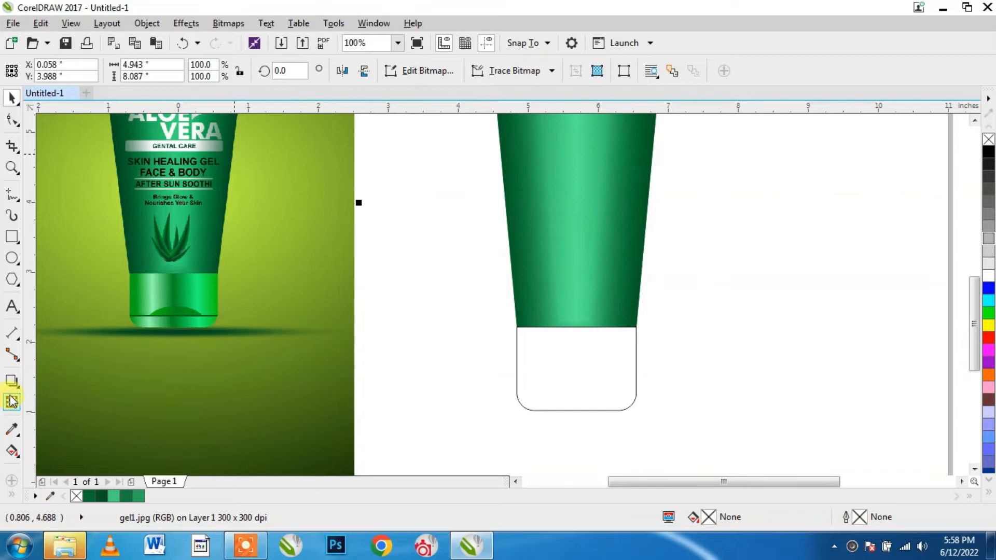
Apply a horizontal linear fountain fill across the rounded cap with the Interactive Fill tool.
left_click(553, 385)
left_click(13, 451)
left_click(74, 449)
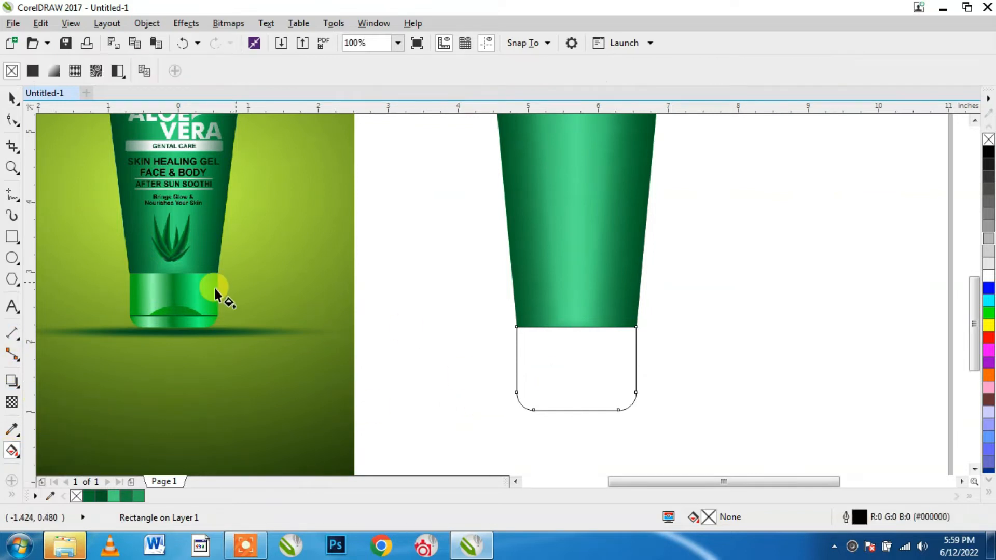
left_click_drag(518, 361, 638, 361)
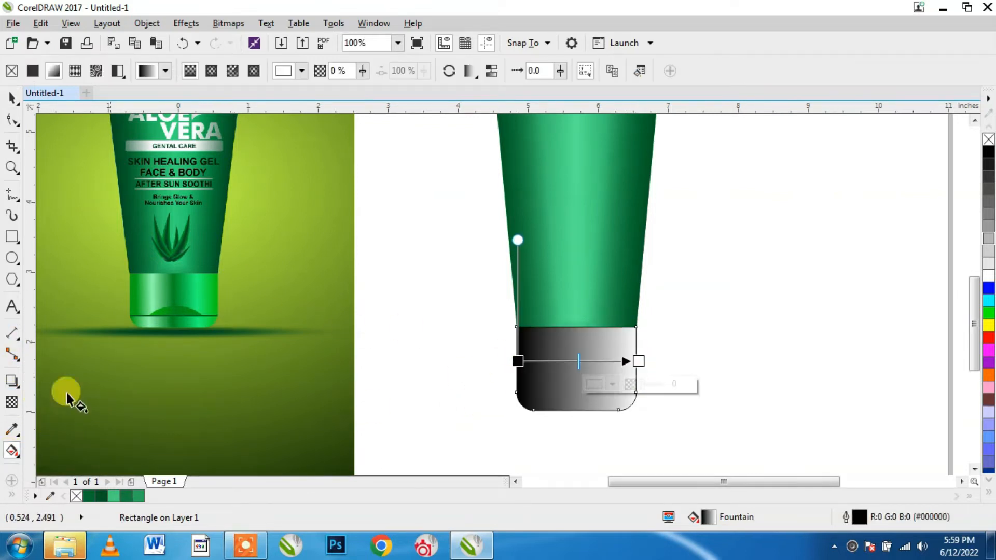
Set both end colours of the cap's fountain fill to greens sampled from the matching edges of the reference cap.
left_click(638, 361)
left_click(612, 383)
left_click(643, 225)
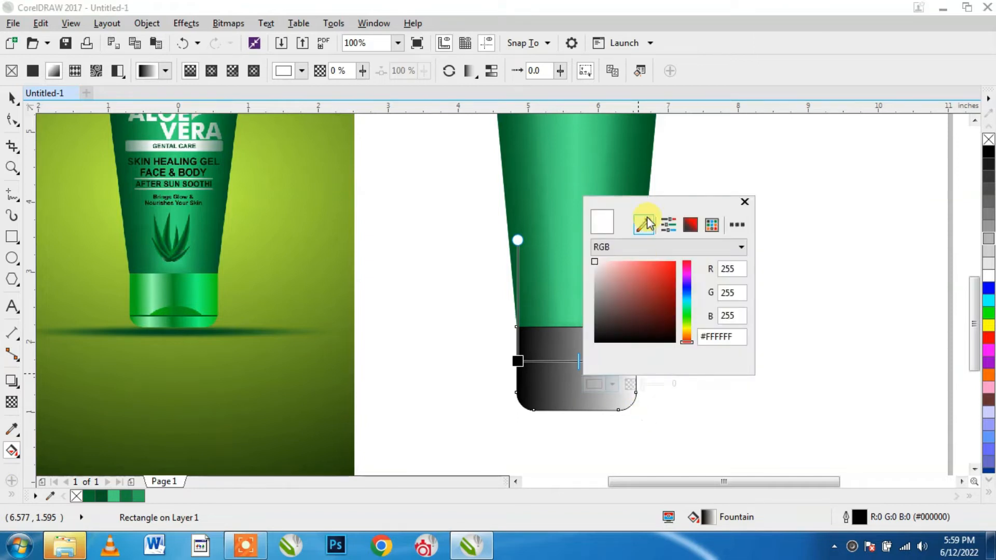
left_click(216, 283)
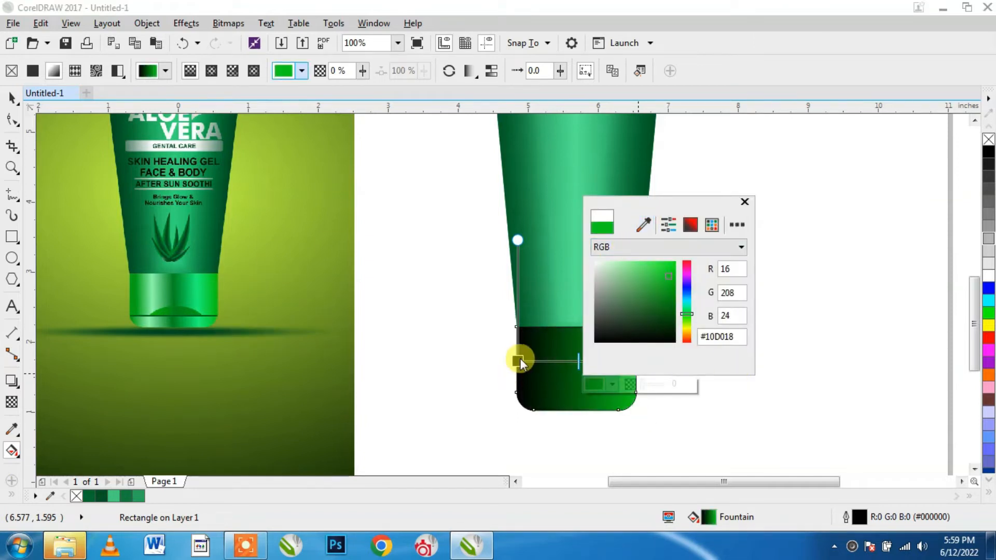
left_click(520, 361)
left_click(474, 383)
left_click(522, 225)
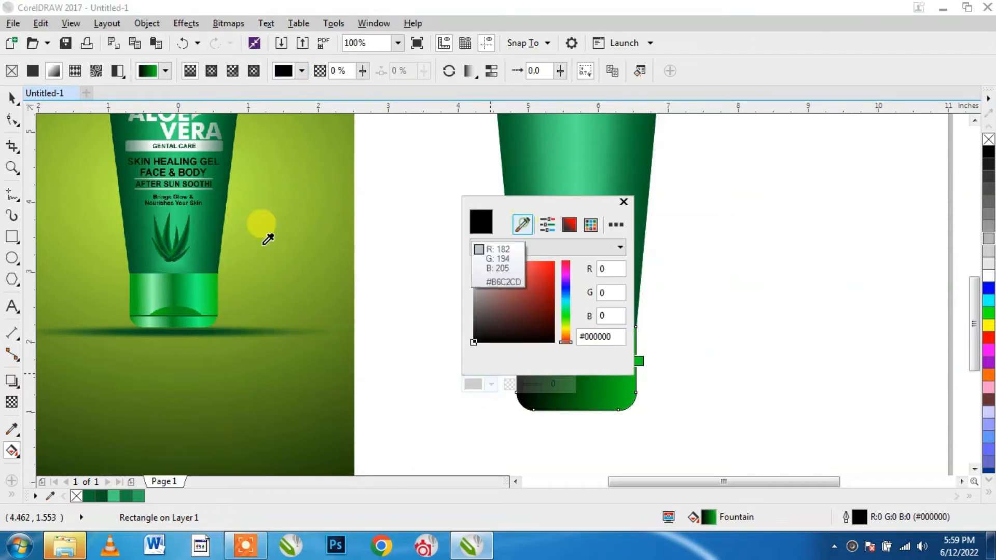
left_click(137, 280)
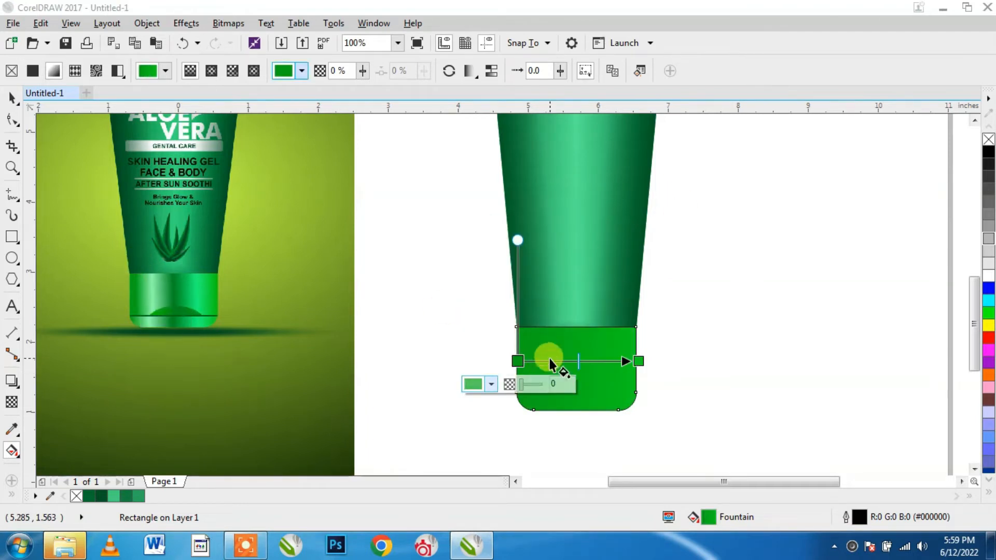
Add a colour node at 23% of the cap's gradient and give it the light green highlight sampled from the reference cap.
double_click(546, 361)
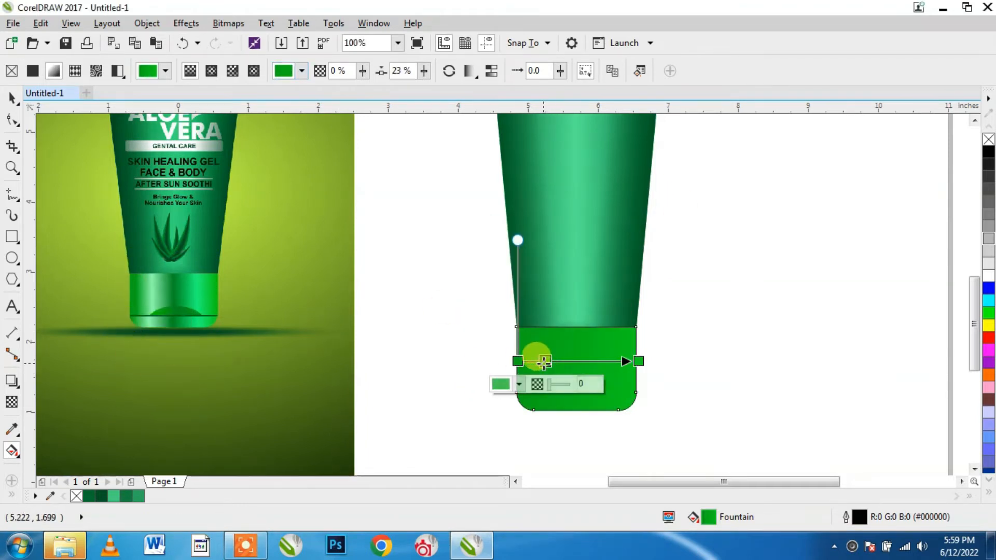
left_click(502, 386)
left_click(550, 224)
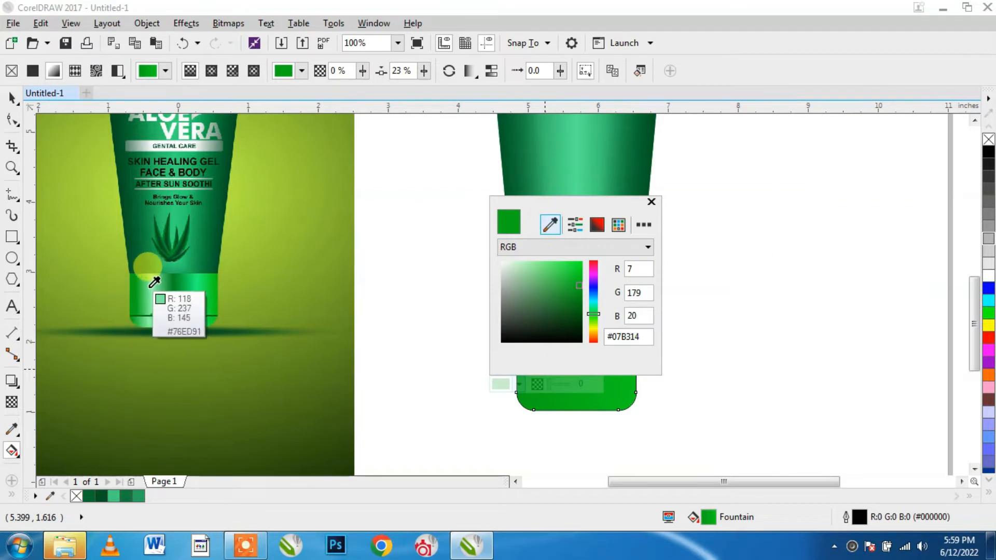
left_click(171, 311)
left_click(650, 202)
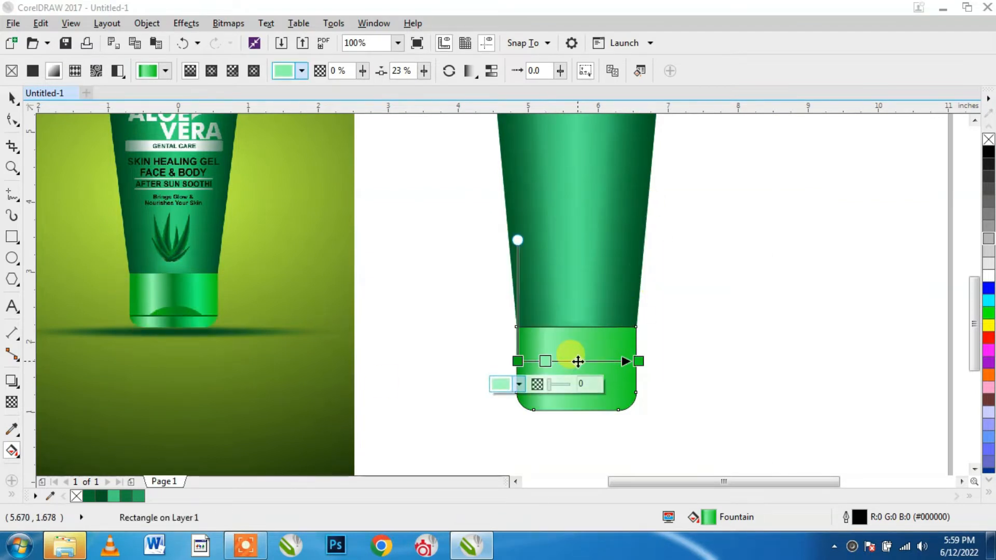
Add a colour node at 49% of the cap's gradient with the dark green sampled from the middle of the reference cap.
double_click(577, 361)
left_click(533, 384)
left_click(581, 224)
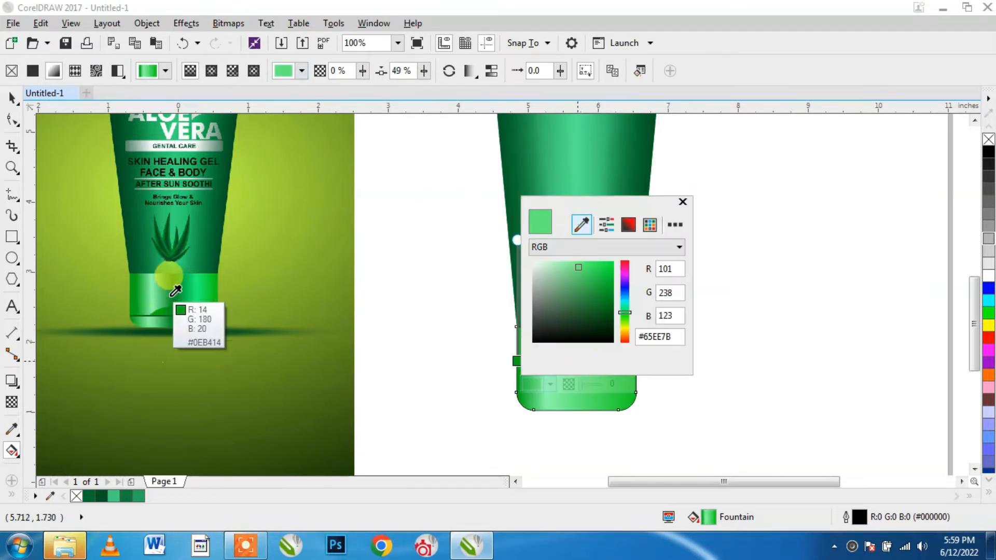
left_click(172, 293)
left_click(681, 204)
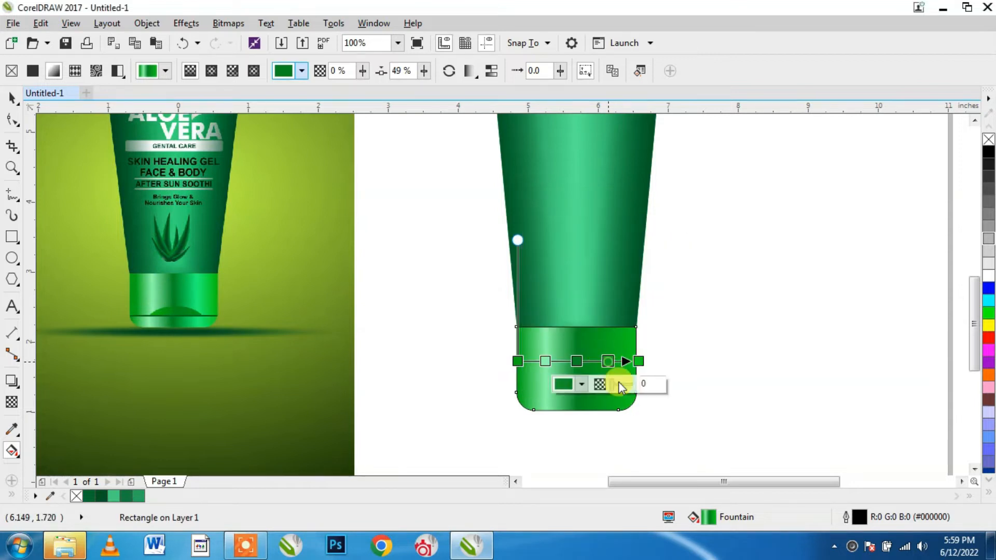
Add a colour node at 75% of the cap's gradient with the bright green sampled from the reference cap.
left_click(564, 384)
left_click(612, 224)
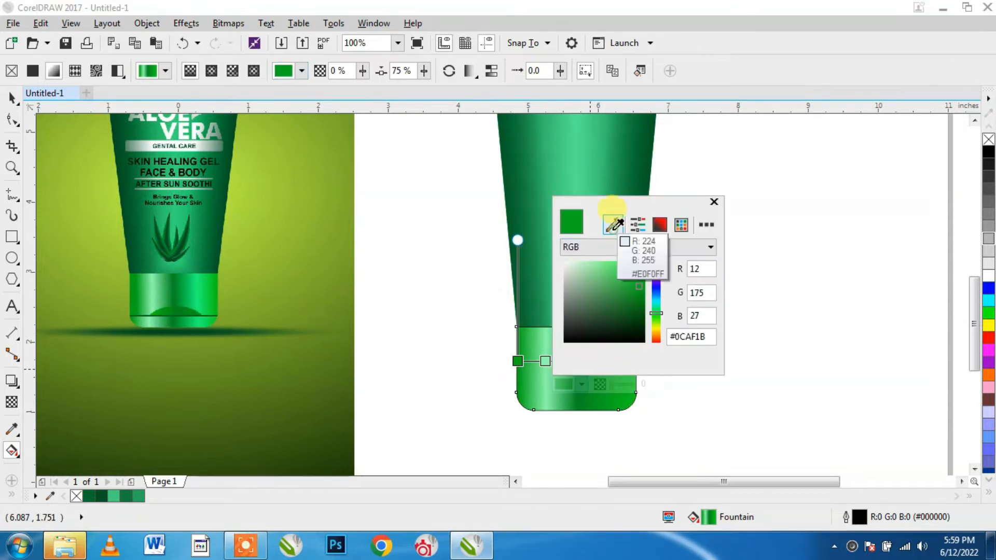
left_click(196, 283)
left_click(713, 202)
Set the cap's outline width to None and deselect it.
left_click(12, 98)
left_click(694, 314)
left_click(608, 377)
left_click(706, 70)
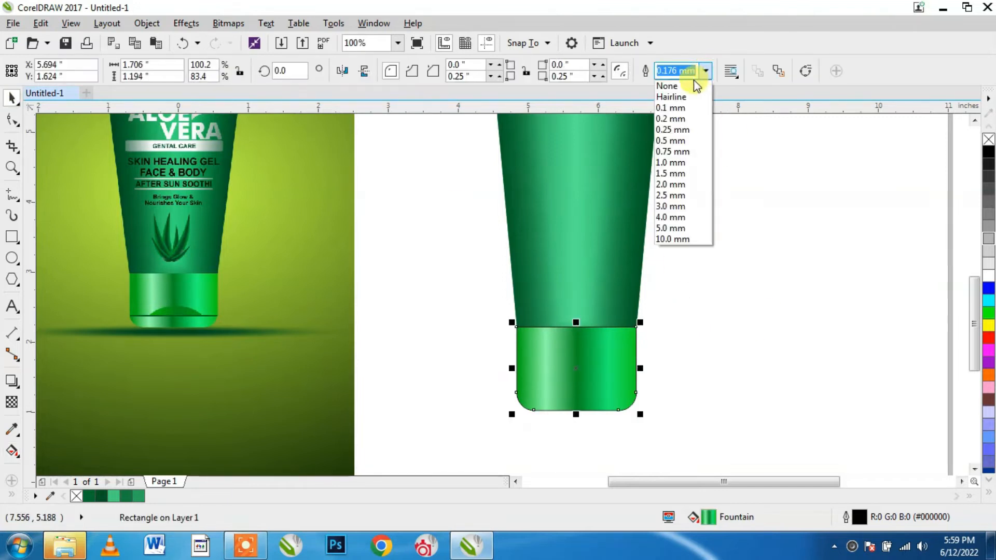
left_click(669, 82)
key("Escape")
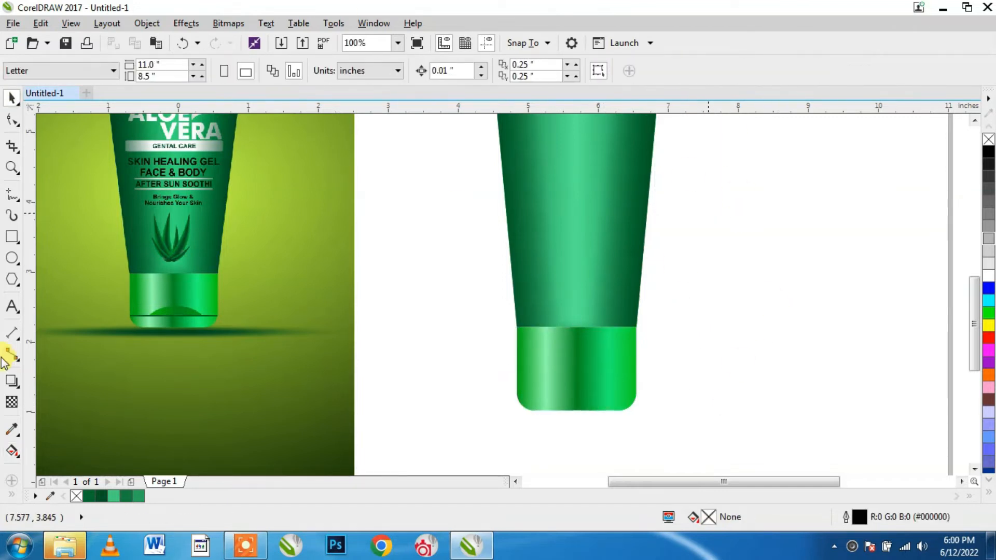
Draw an ellipse about 1.14 by 0.95 inches over the cap's lower edge and centre it horizontally on the cap.
left_click(12, 258)
left_click_drag(543, 387, 627, 456)
left_click(565, 363, "shift")
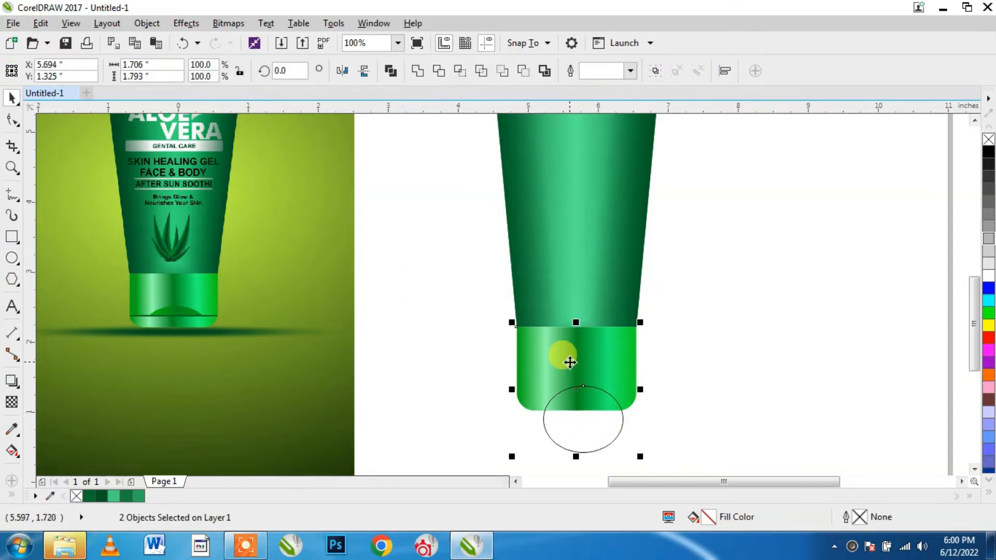
key("c")
left_click(743, 369)
Nudge the ellipse up into the cap and lower its top edge to reduce its height to about 0.85 inches.
left_click(573, 418)
key("Up")
key("Up")
key("Up")
key("Up")
key("Up")
key("Up")
key("Up")
key("Up")
key("Up")
key("Up")
key("Up")
key("Up")
key("Up")
key("Up")
key("Up")
key("Up")
key("Up")
key("Up")
key("Up")
key("Up")
key("Up")
key("Up")
key("Up")
key("Up")
key("Up")
key("Up")
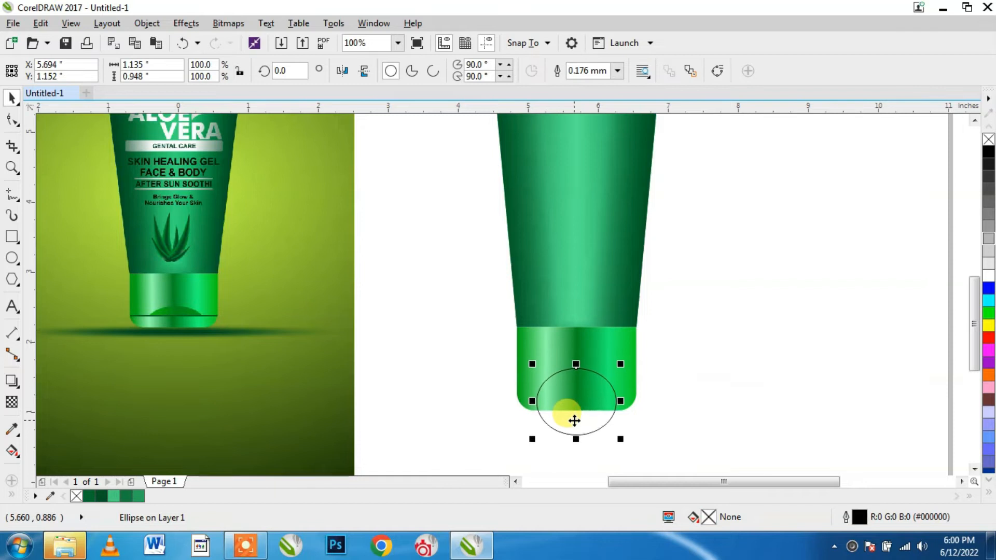
scroll(573, 408, "up", 2)
left_click_drag(577, 322, 581, 338)
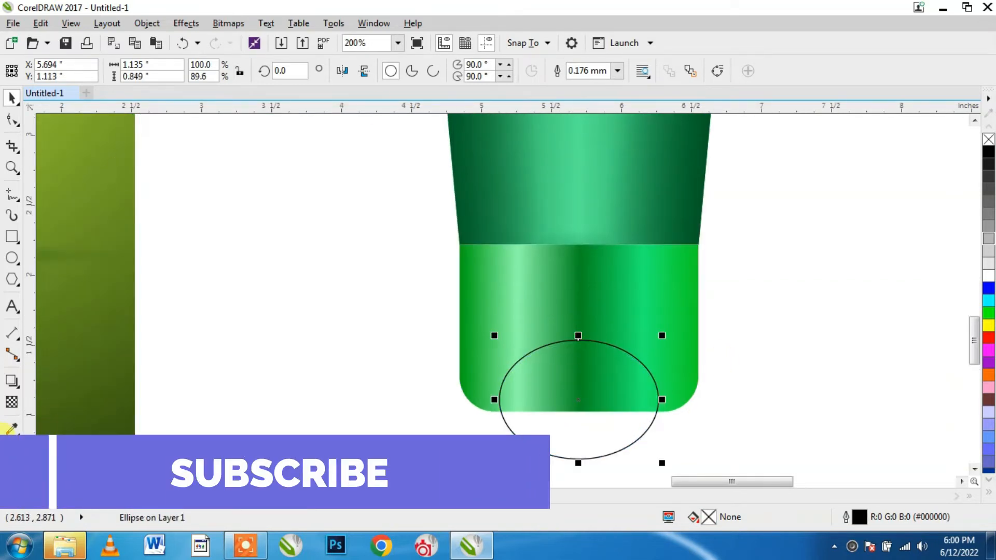
Copy the cap's fountain fill to the ellipse and adjust it, leaving only the bright green between the end colours.
left_click(11, 450)
left_click(143, 71)
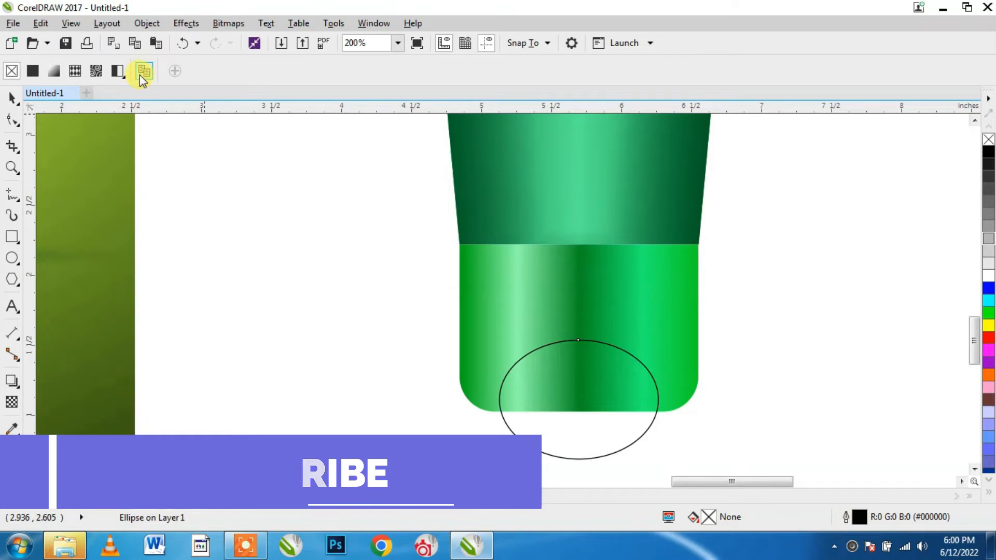
left_click(567, 273)
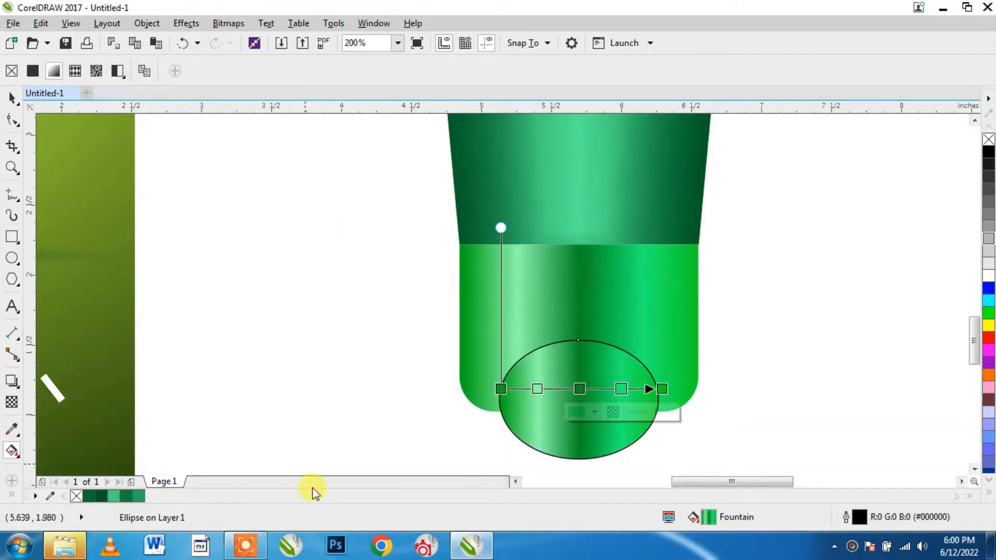
left_click(537, 388)
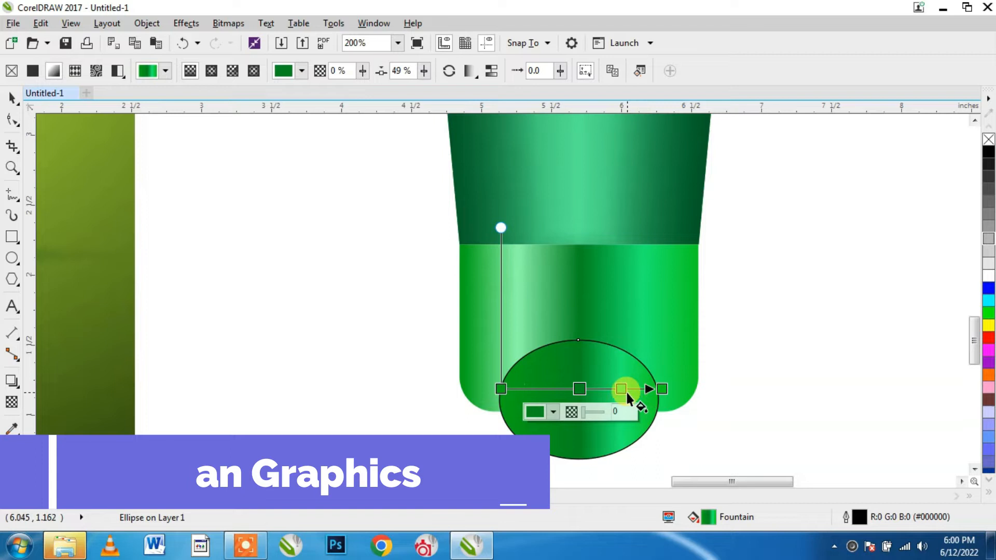
left_click_drag(580, 388, 644, 389)
Darken the greens at both ends of the ellipse's fountain fill.
left_click(618, 411)
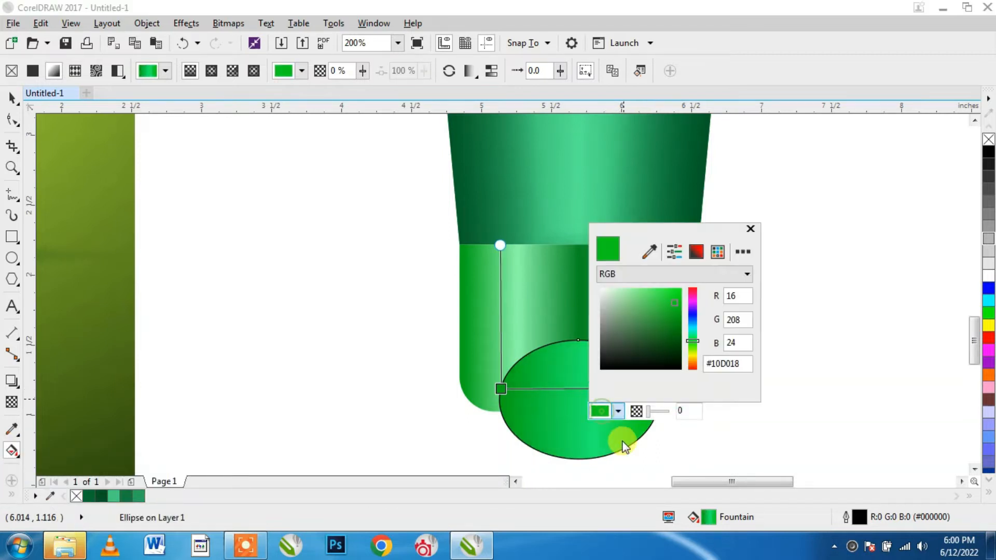
left_click_drag(671, 315, 679, 326)
left_click(750, 229)
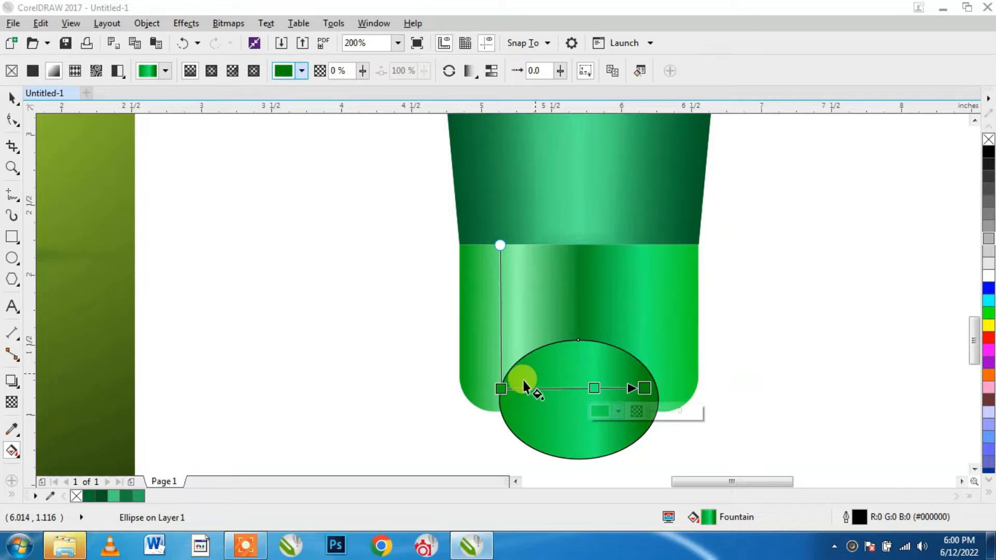
left_click(501, 388)
left_click(457, 413)
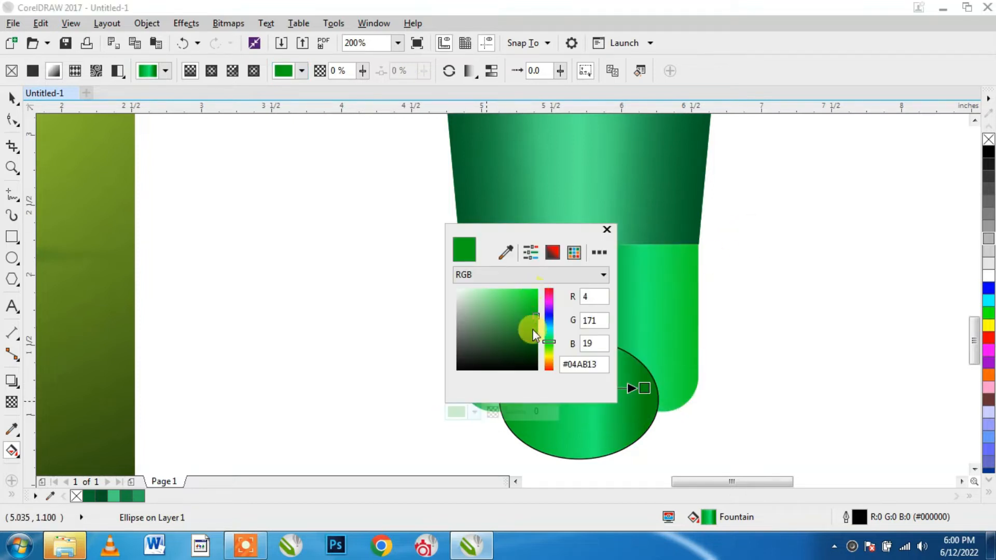
left_click(606, 229)
Set the ellipse's outline width to None.
left_click(11, 98)
left_click(616, 71)
left_click(596, 87)
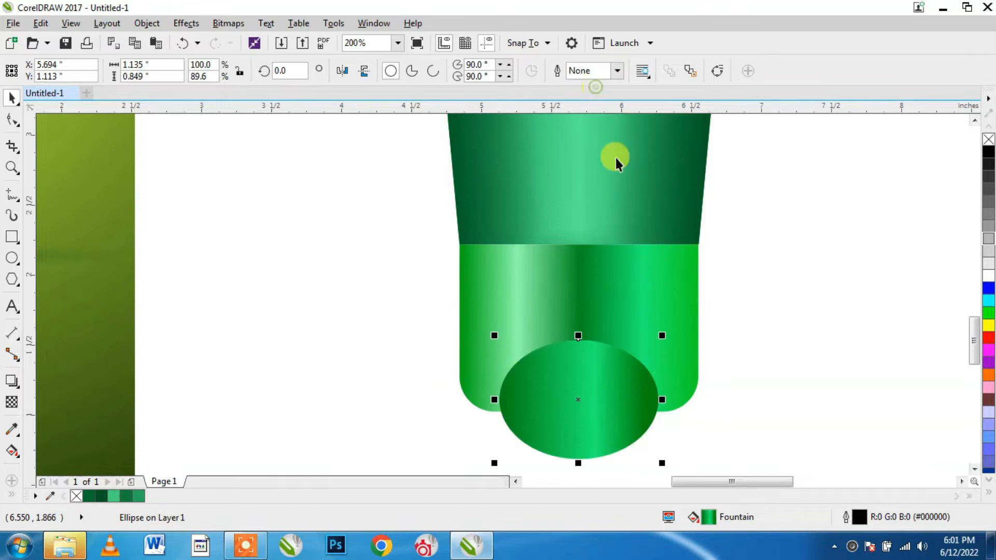
PowerClip the ellipse inside the rounded cap.
right_click(623, 396)
left_click(147, 23)
mouse_move(189, 149)
left_click(373, 150)
left_click(573, 296)
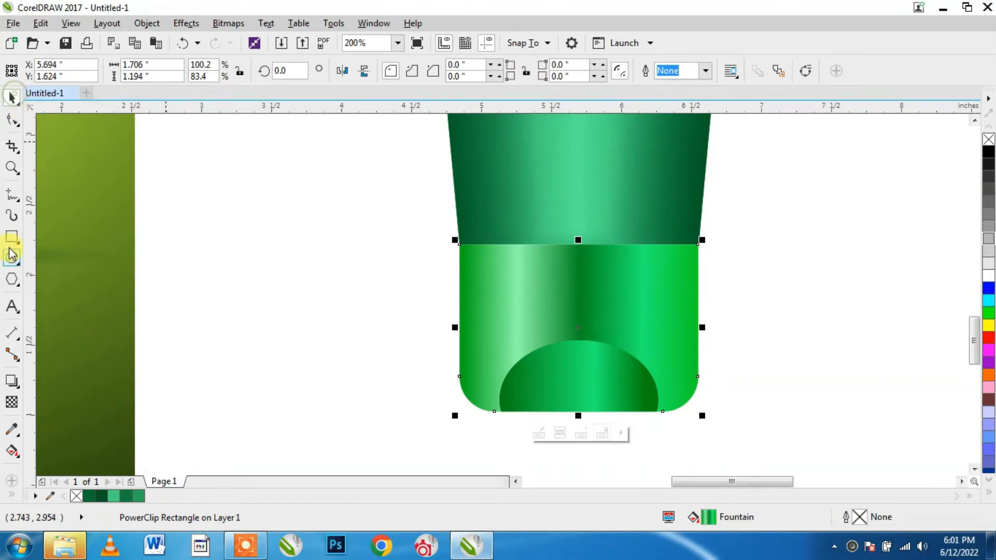
Draw a rectangle about 1.70 by 0.33 inches across the cap's lower end and copy the cap's fountain fill to it.
left_click_drag(459, 374, 698, 420)
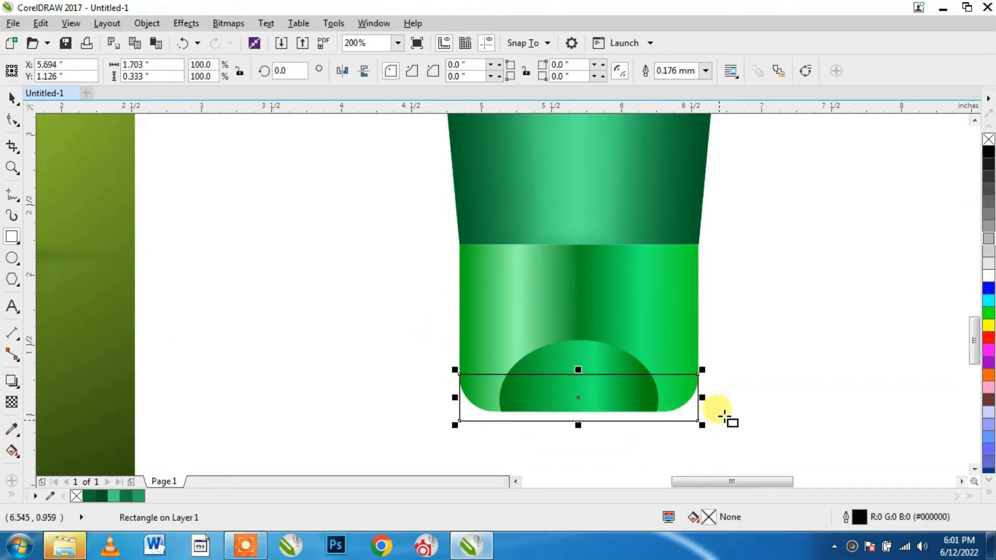
left_click(12, 451)
left_click(538, 274)
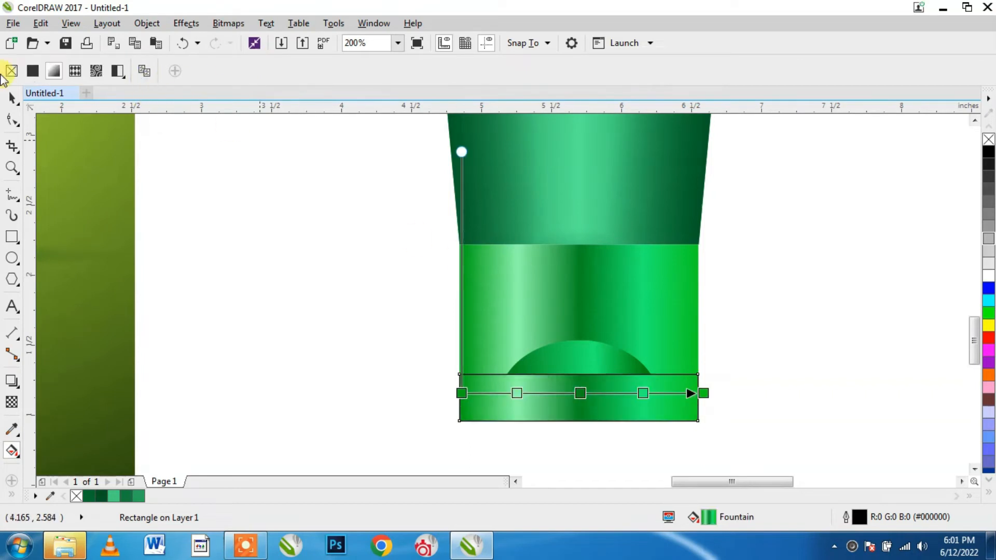
Set the lower strip's outline width to None.
left_click(13, 97)
left_click(706, 70)
left_click(669, 83)
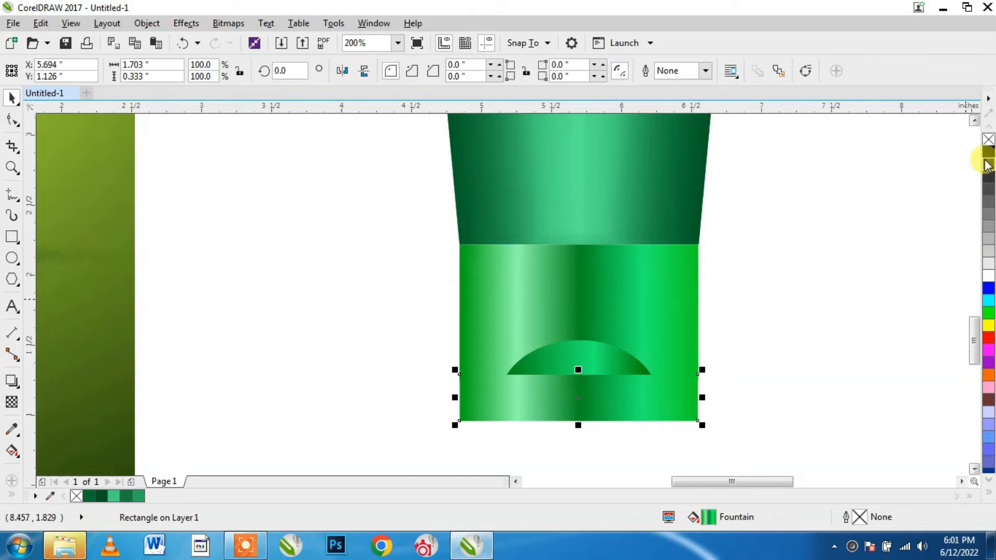
Try outline widths of 0.5 mm and 0.25 mm on the lower strip.
left_click(707, 71)
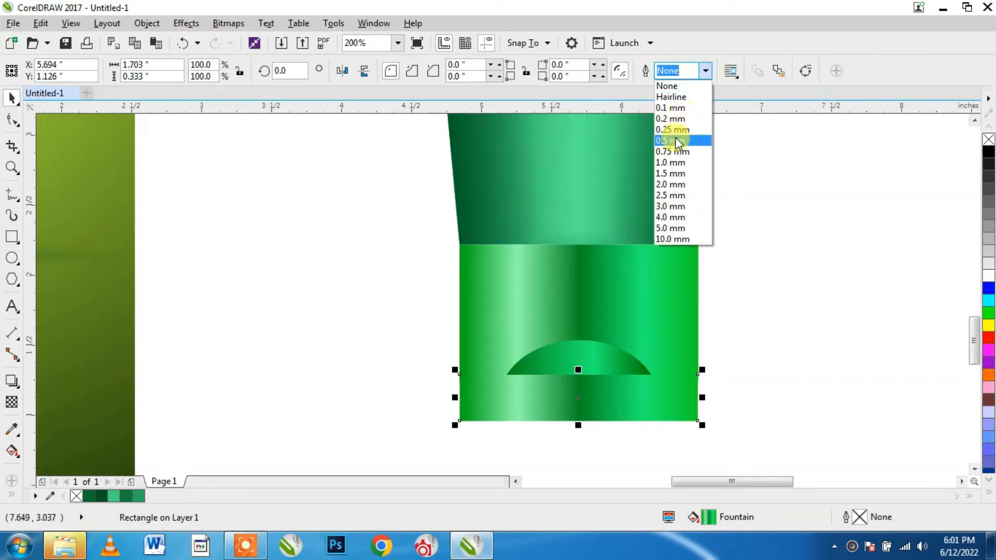
left_click(675, 140)
left_click(705, 70)
left_click(677, 130)
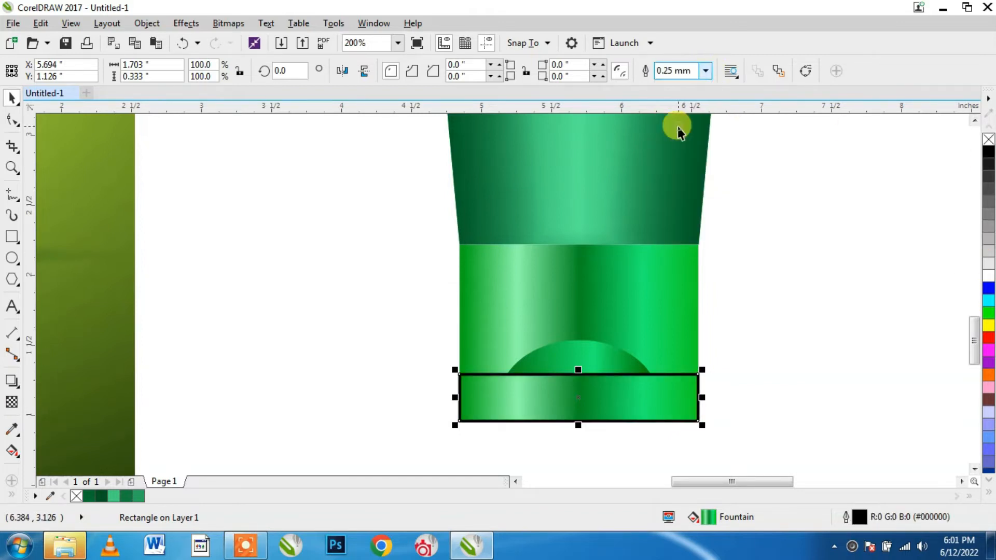
Set the lower strip's outline colour to the dark green #098E21 sampled from the middle of the cap.
double_click(860, 517)
left_click_drag(457, 115, 815, 141)
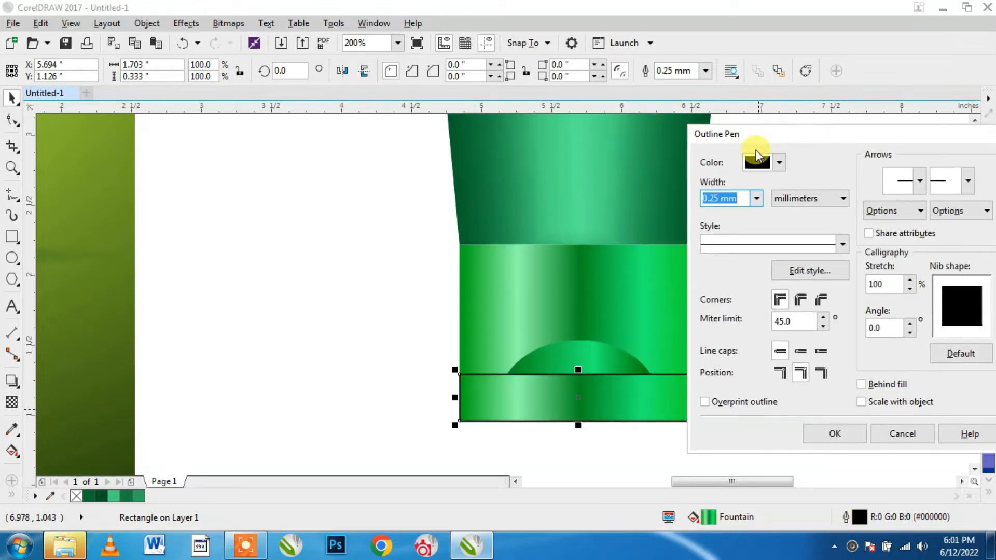
left_click(779, 163)
left_click(803, 201)
left_click(579, 260)
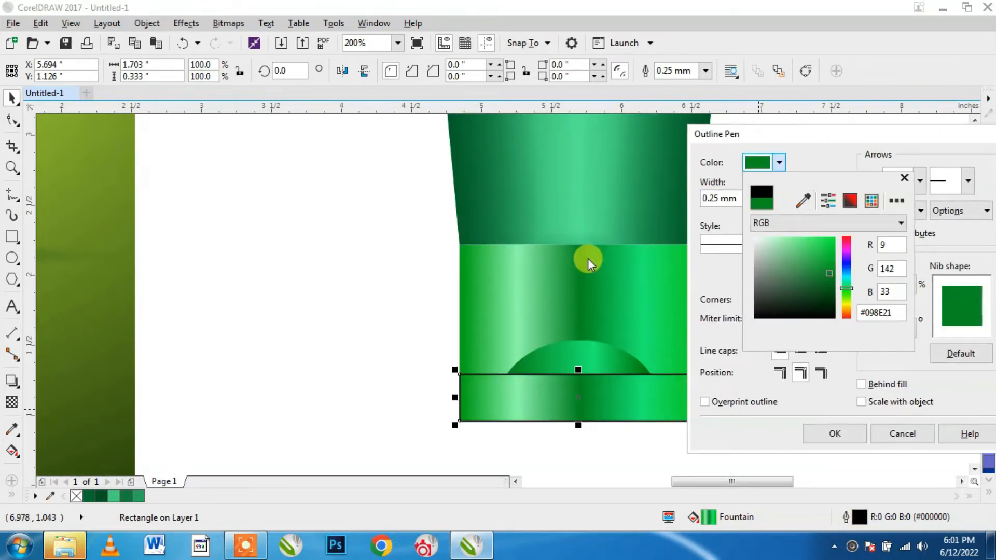
left_click(856, 137)
left_click_drag(905, 136, 811, 149)
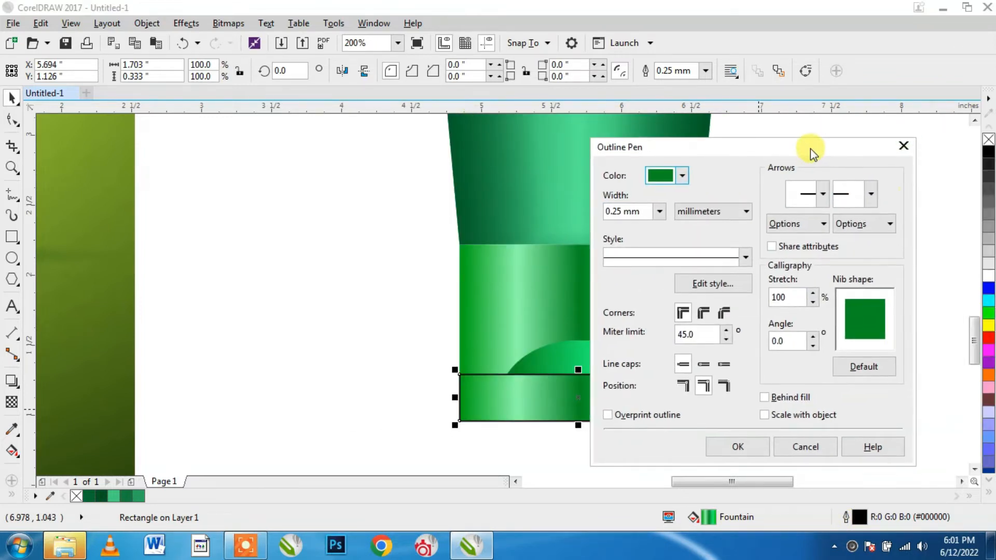
left_click(758, 450)
Try a 1.0 mm outline on the lower strip, then set its width to 0.75 mm.
left_click(705, 71)
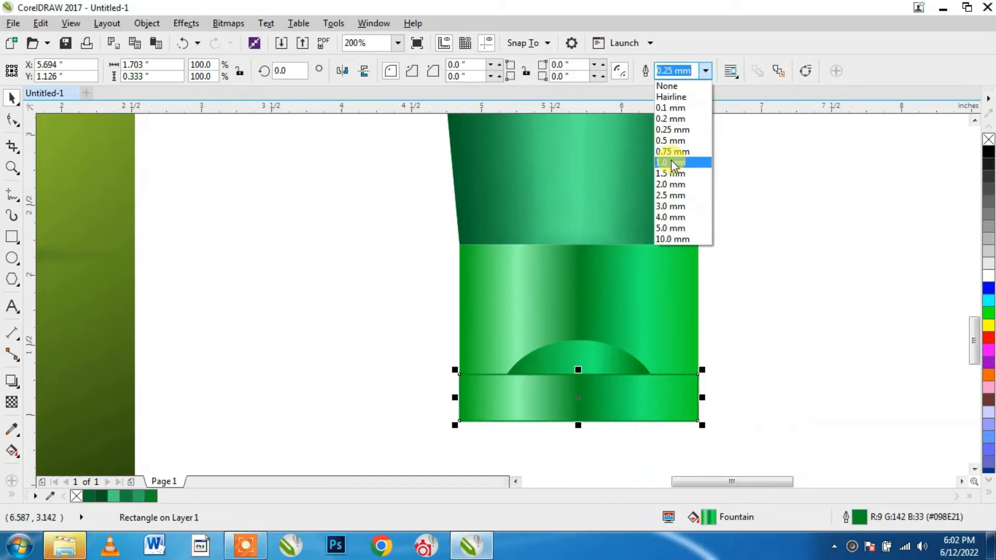
left_click(669, 162)
left_click(705, 71)
left_click(674, 151)
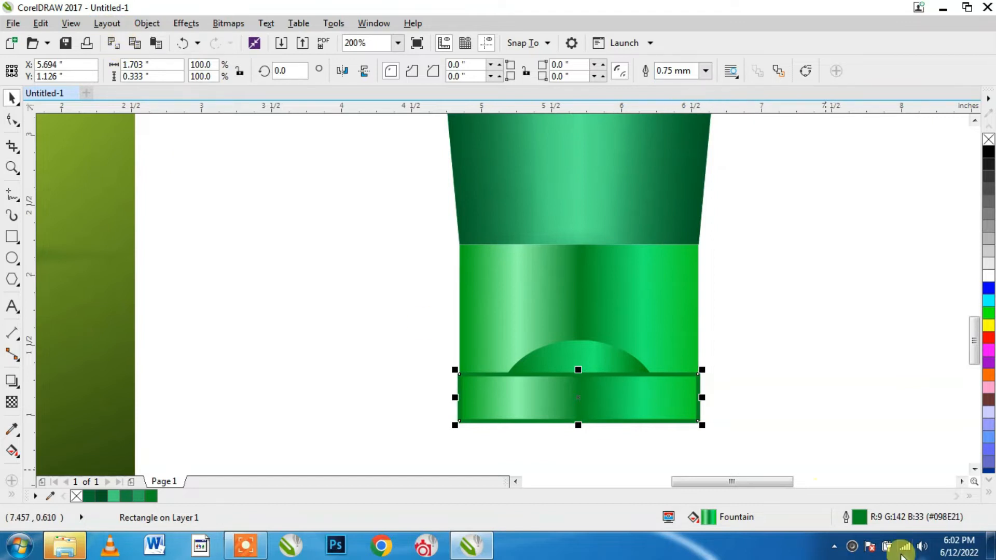
Darken the lower strip's outline colour to R 5, G 105, B 24 (#056918) in the Outline Pen settings.
double_click(854, 517)
left_click_drag(500, 116, 849, 127)
left_click(747, 152)
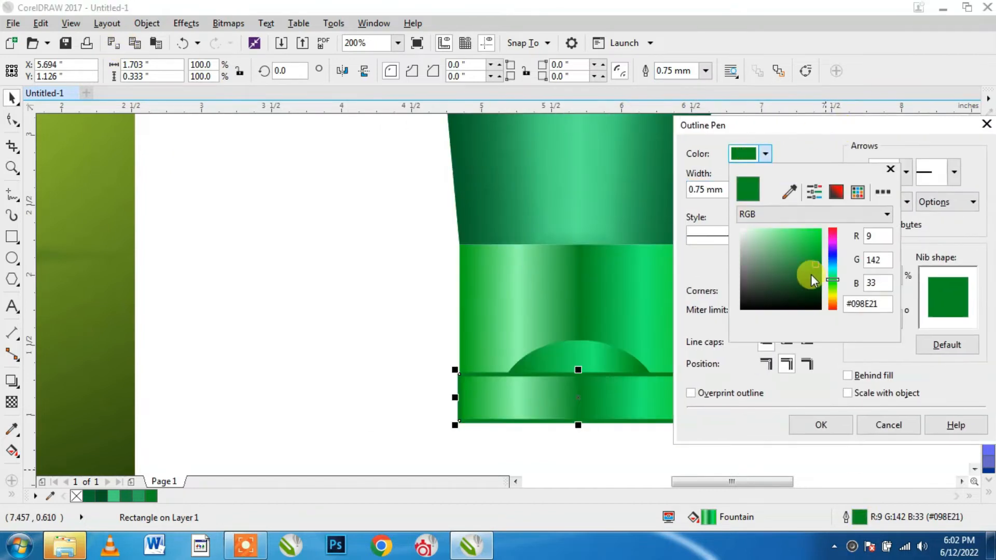
left_click(818, 283)
left_click(817, 422)
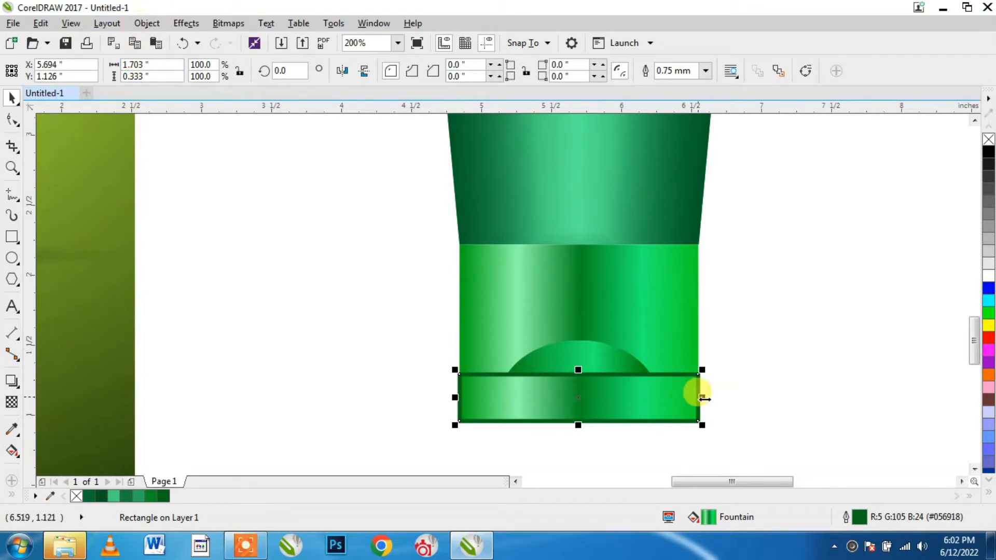
Widen the outlined lower strip slightly and PowerClip it inside the cap rectangle with rounded bottom corners.
left_click_drag(702, 398, 707, 398)
left_click(147, 23)
left_click(381, 156)
left_click(565, 323)
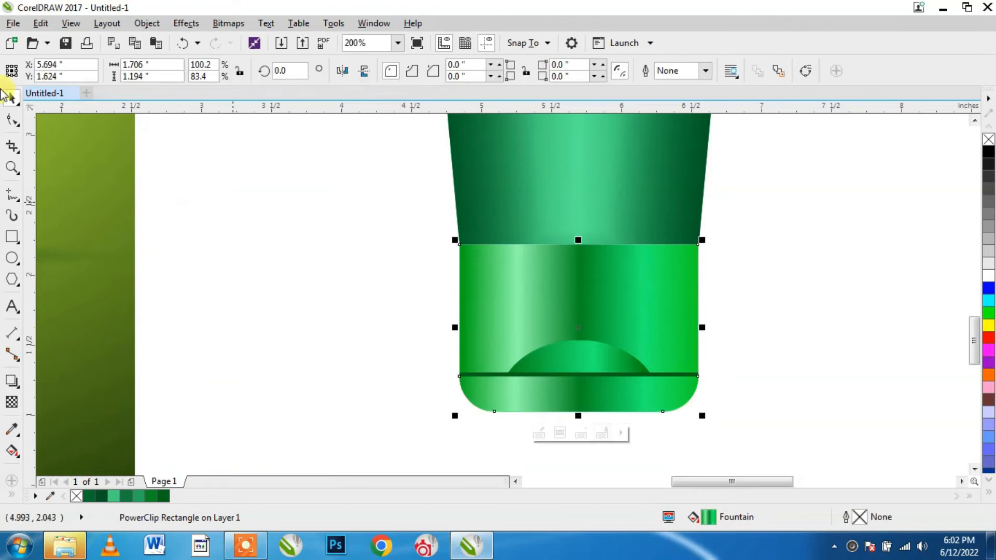
left_click(293, 279)
Draw a square about 1.427 in wide in the empty area beside the tube and give it a 3.0 mm outline.
scroll(560, 341, "down", 5)
scroll(560, 341, "up", 3)
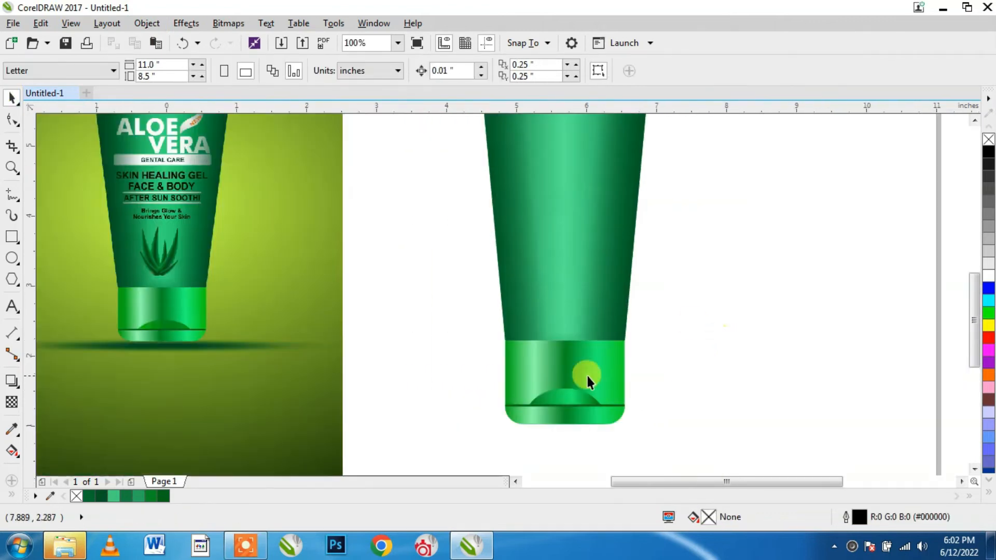
left_click_drag(975, 326, 972, 289)
scroll(807, 272, "down", 2)
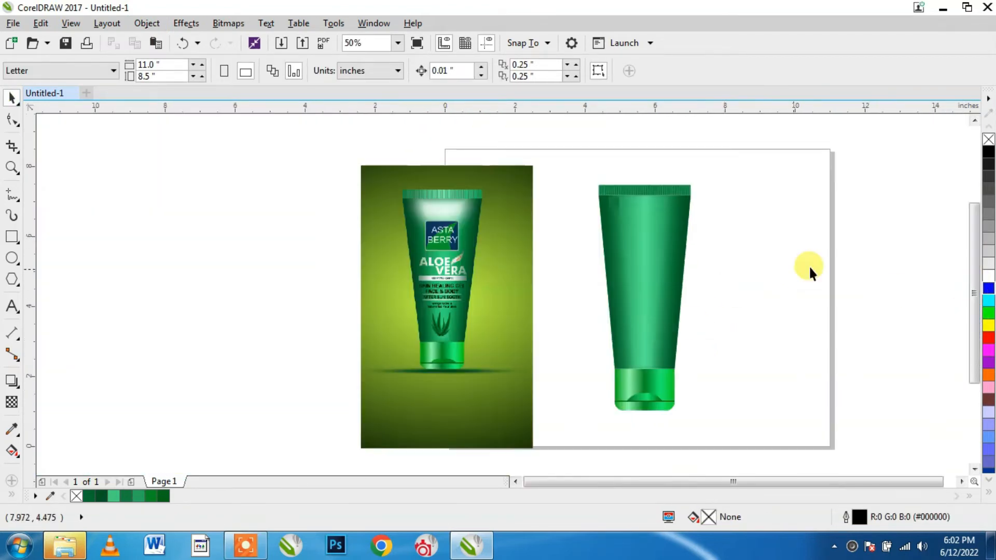
left_click_drag(742, 487, 753, 487)
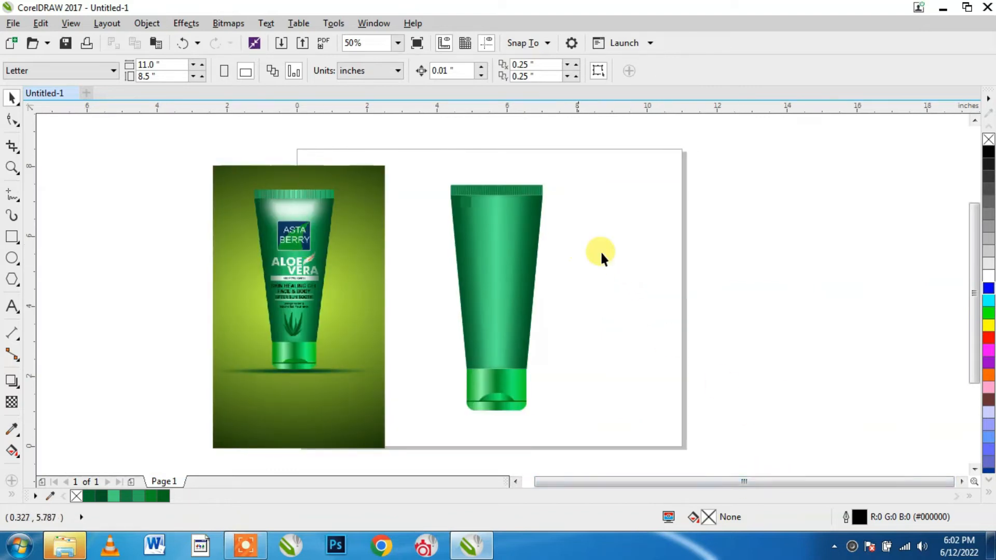
scroll(642, 233, "up", 2)
key("F6")
left_click_drag(512, 197, 612, 298)
left_click(705, 71)
left_click(674, 203)
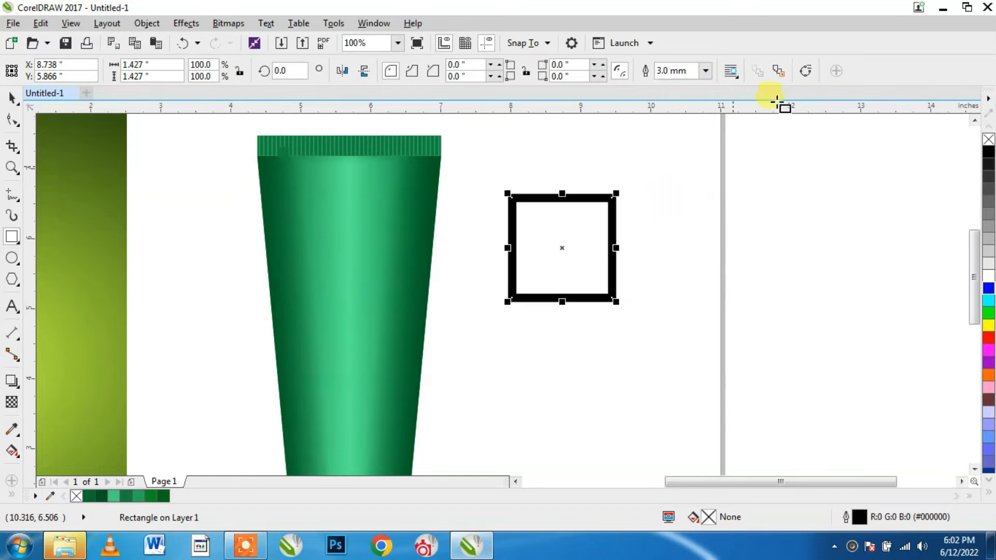
Fill the square with the navy blue #0D345B sampled from the logo background in the reference picture.
left_click_drag(695, 482, 638, 483)
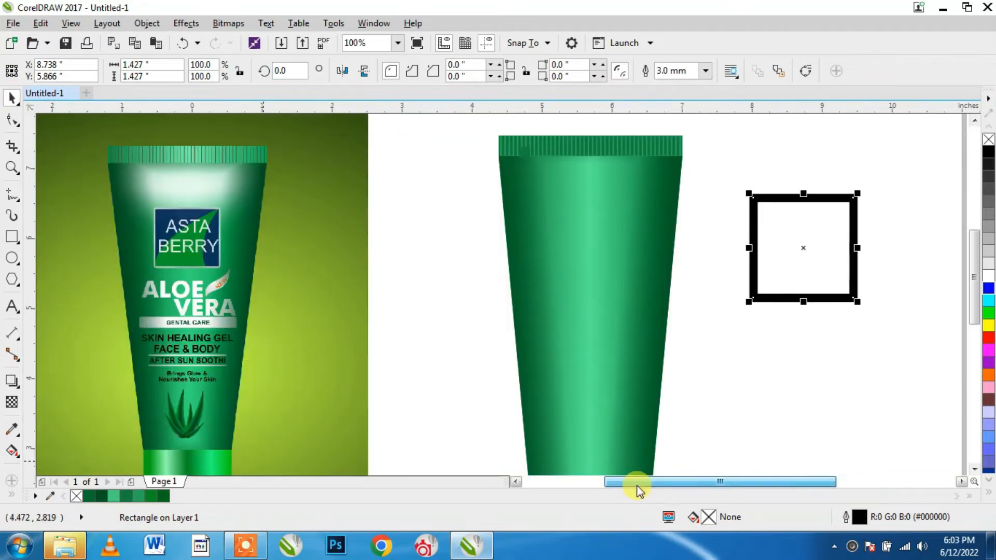
left_click(12, 429)
left_click(162, 220)
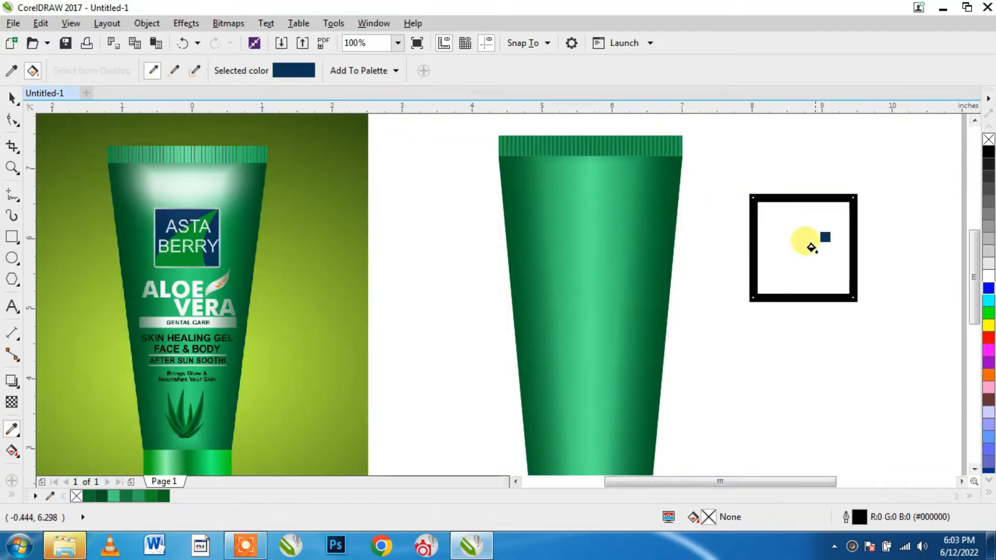
left_click(808, 243)
Convert the navy square's outline to a separate object.
left_click(11, 98)
left_click(147, 23)
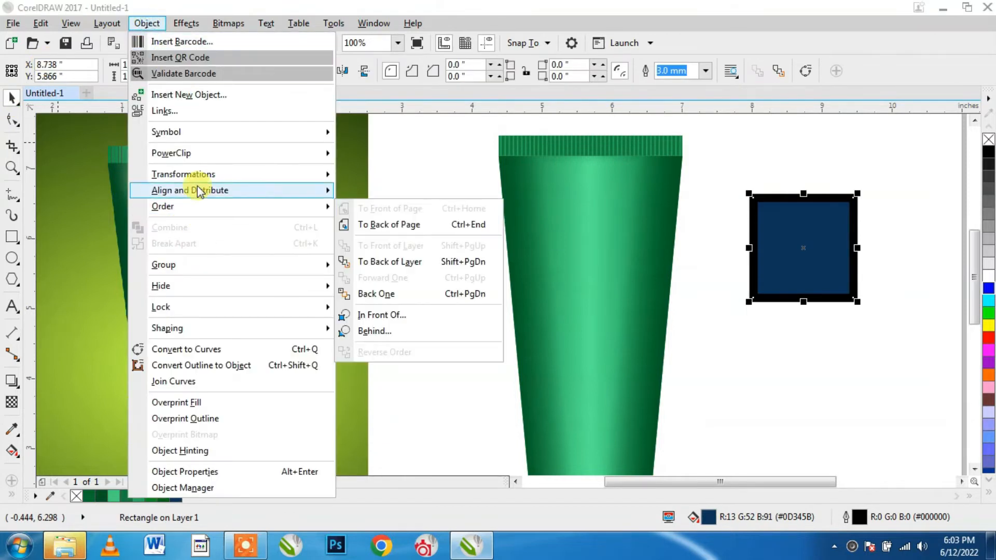
left_click(195, 365)
left_click(707, 363)
Apply a horizontal linear fountain fill to the square's frame, with white at both ends and grey in the middle.
left_click(751, 250)
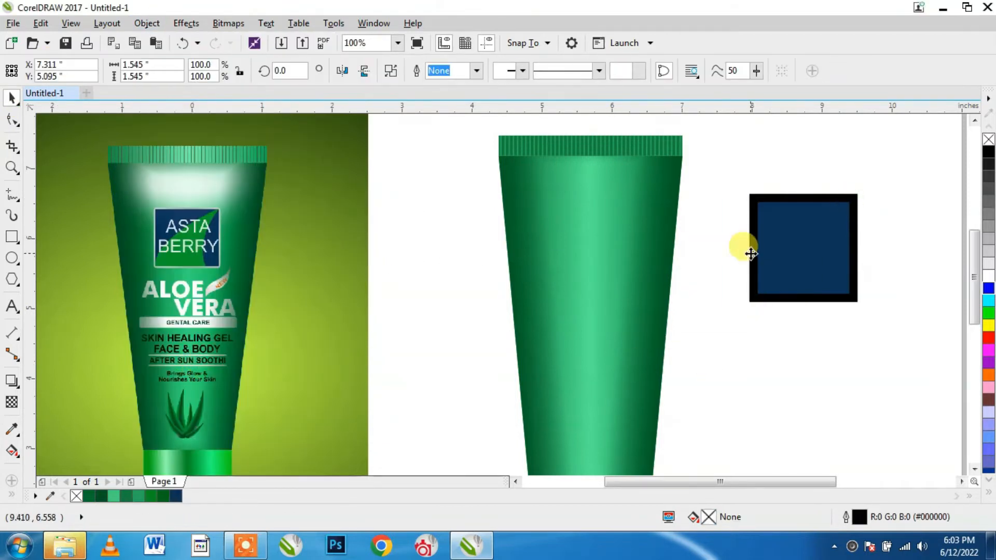
left_click(11, 451)
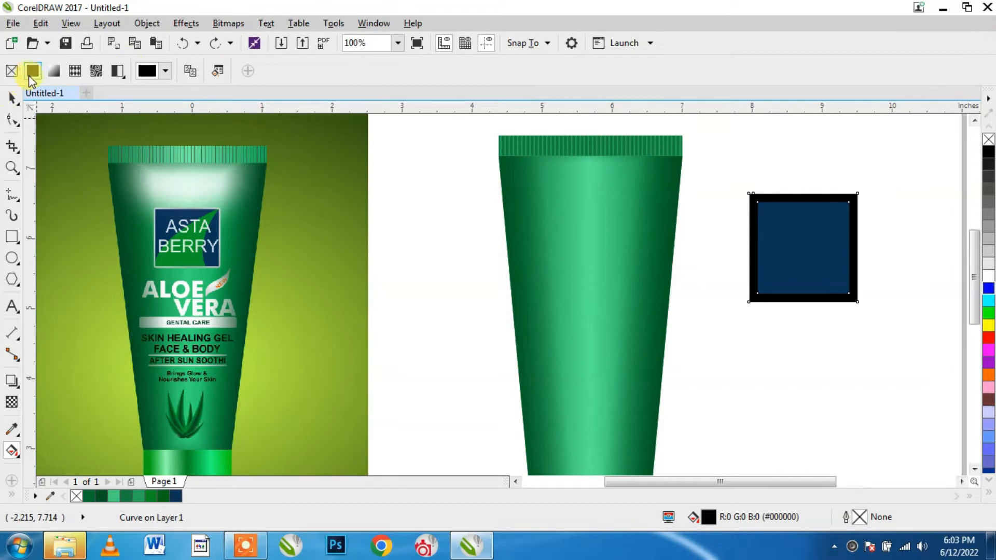
left_click(54, 71)
left_click_drag(988, 275, 749, 248)
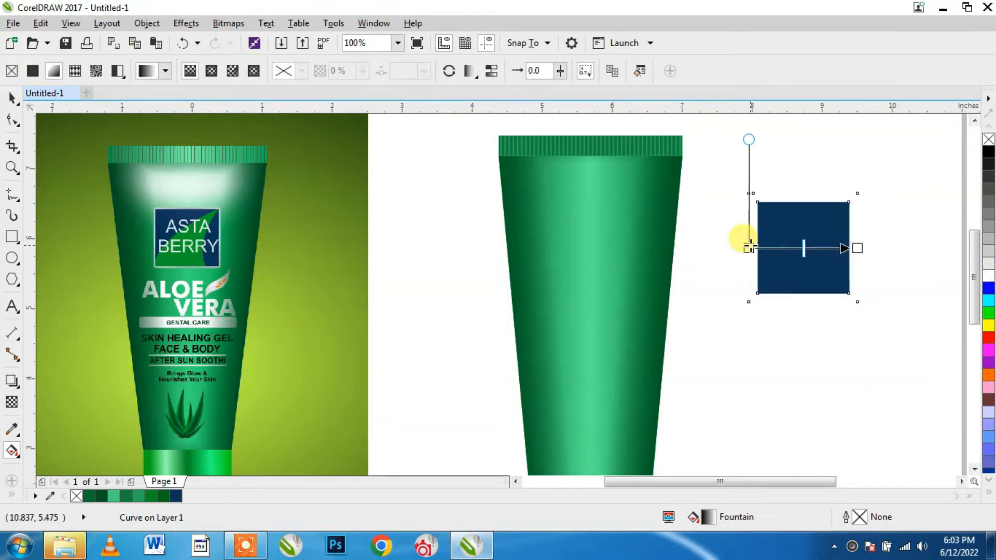
left_click(804, 249)
scroll(830, 254, "up", 1)
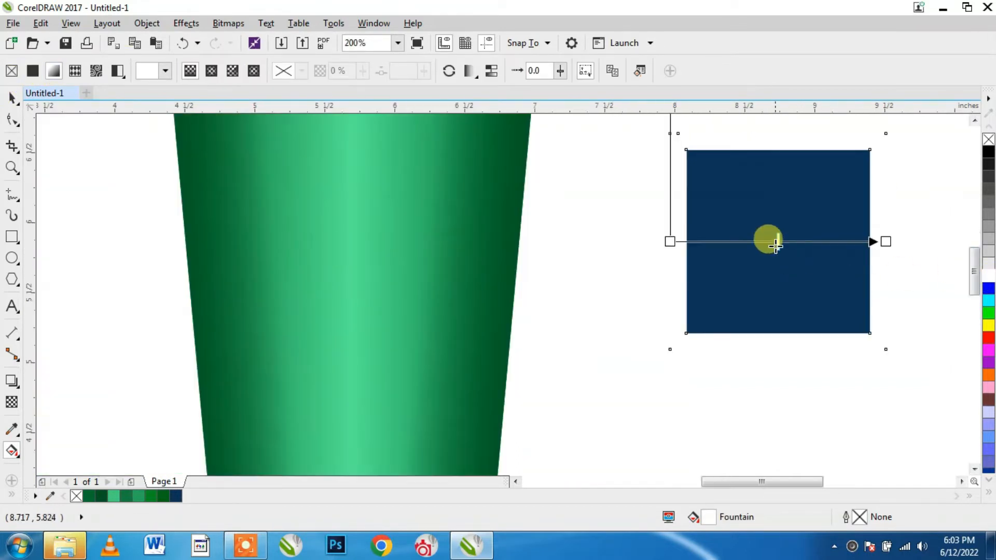
double_click(778, 241)
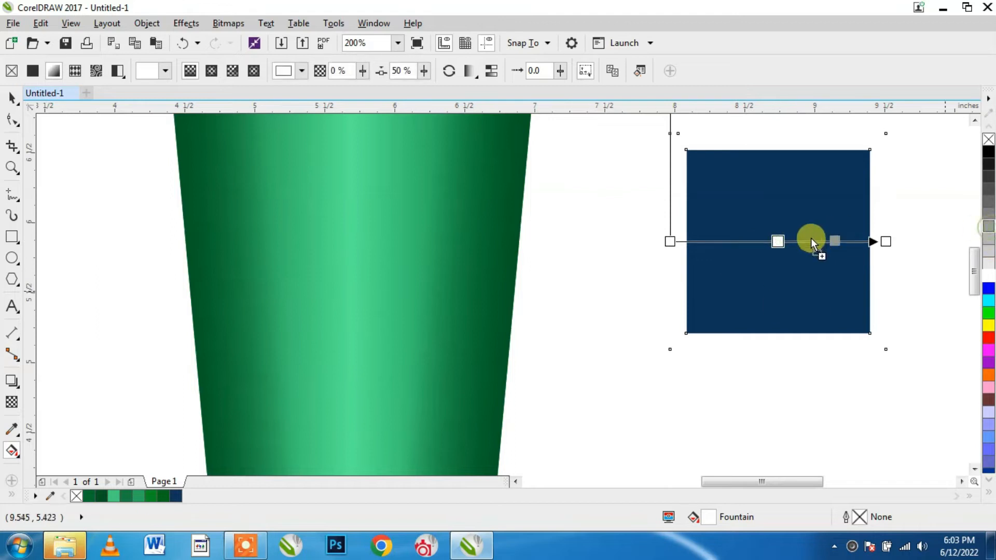
left_click(988, 213)
left_click(12, 98)
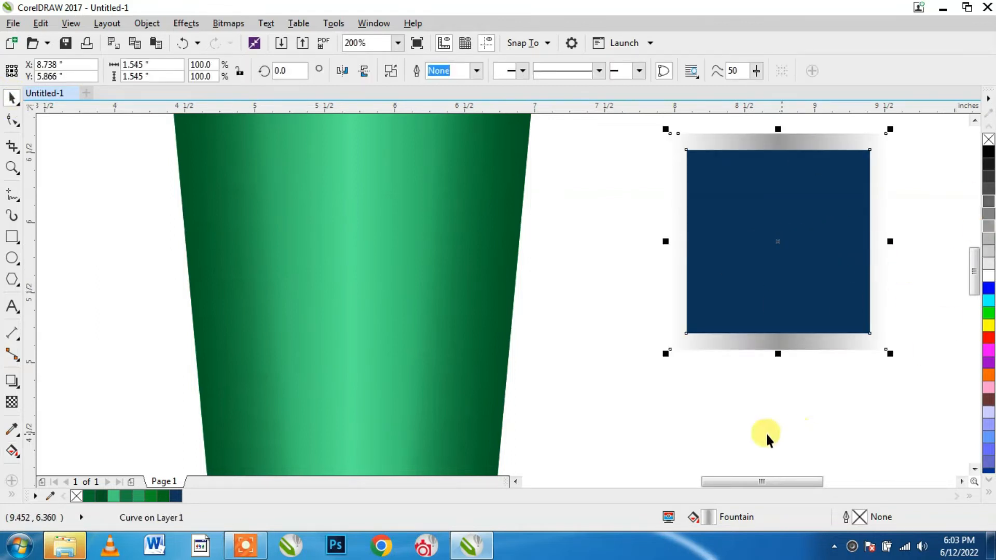
Draw a closed narrow triangle about 0.224 in wide and 1.172 in high beside the logo square with the Freehand tool.
scroll(817, 485, "right", 5)
left_click(752, 333)
left_click(8, 214)
left_click(741, 171)
left_click(708, 336)
left_click(708, 336)
left_click(739, 335)
left_click(742, 167)
key("ctrl+z")
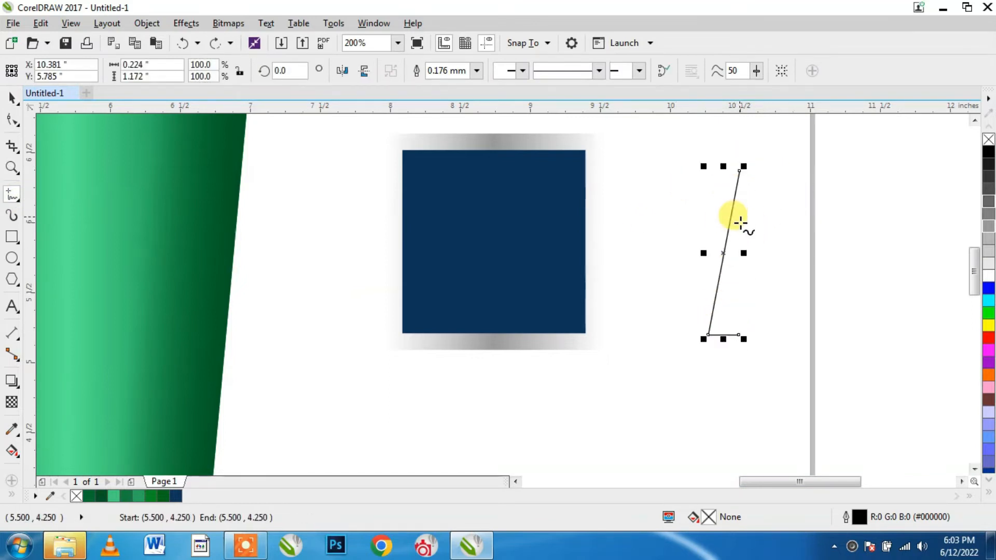
left_click(739, 335)
left_click(739, 168)
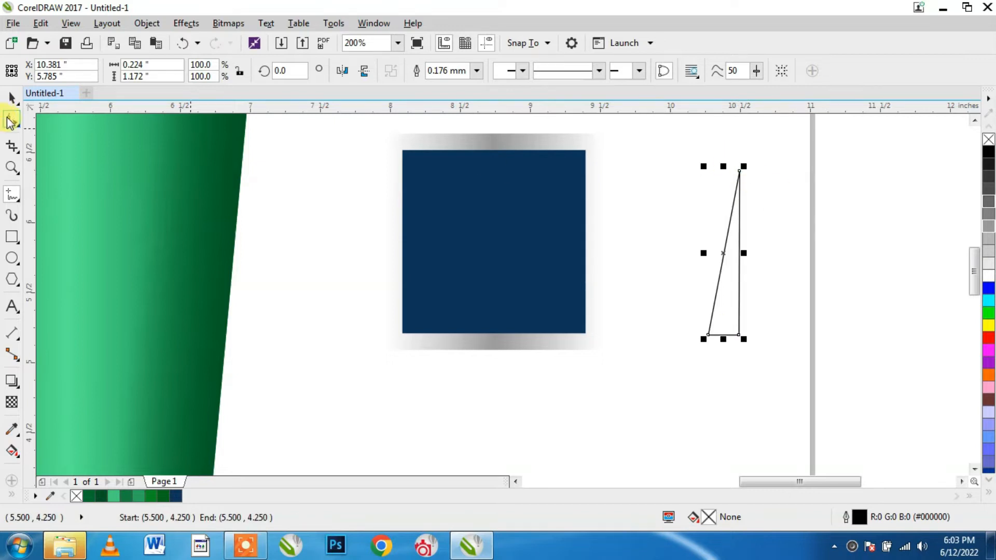
Bend the triangle's two long sides into curves bulging to the left, forming a leaf shape about 0.471 in wide.
key("F10")
mouse_move(721, 275)
left_mouse_down()
mouse_move(689, 266)
mouse_move(735, 265)
mouse_move(727, 264)
left_mouse_up()
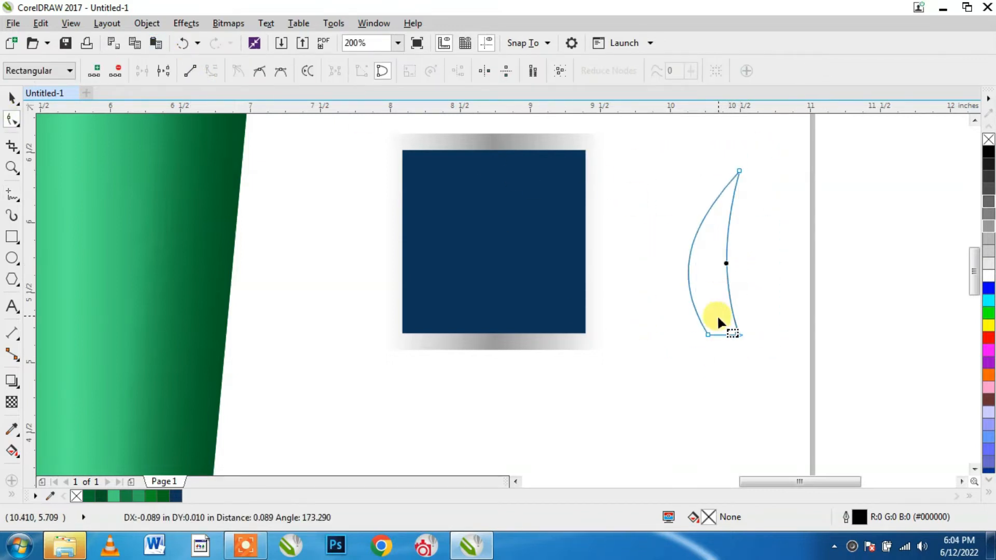
left_click_drag(719, 150, 777, 201)
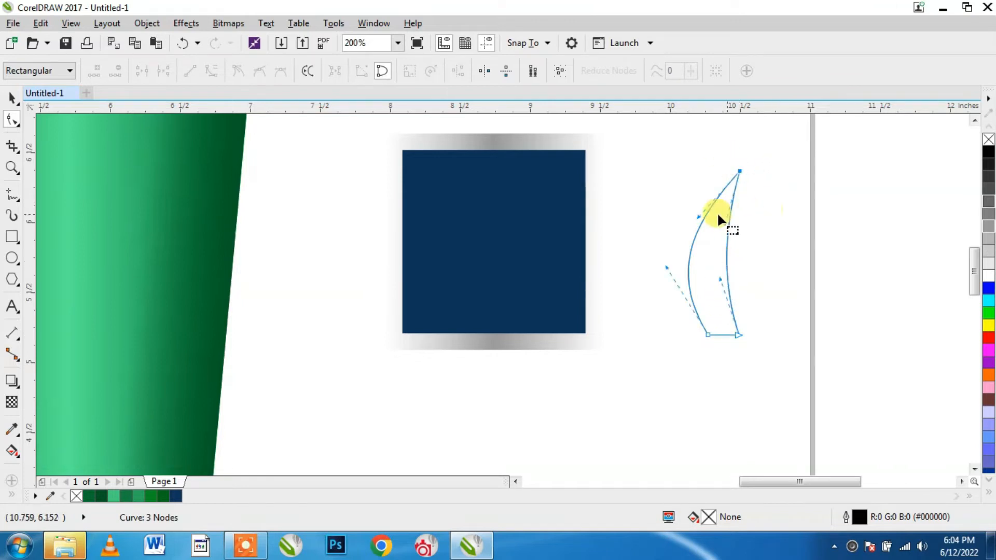
left_click_drag(696, 213, 649, 321)
left_click_drag(764, 316, 730, 356)
left_click_drag(720, 279, 708, 278)
left_click_drag(724, 222, 708, 222)
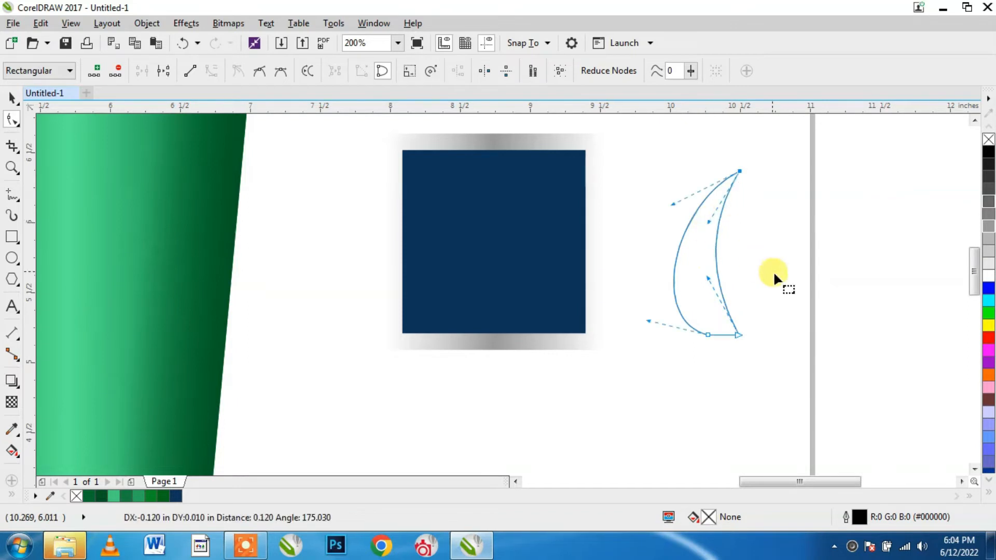
left_click(11, 97)
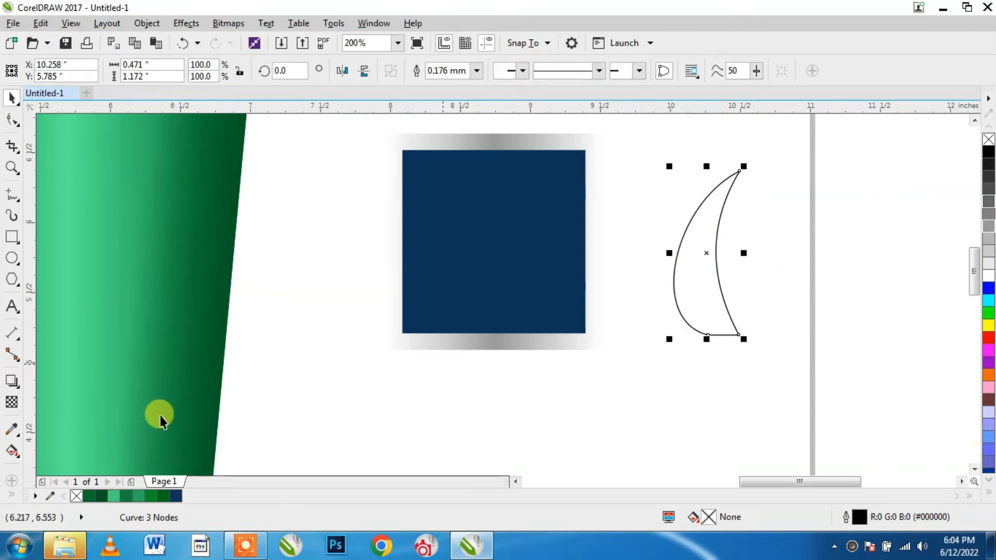
Fill the leaf shape with green #098E21 and remove its outline.
left_click(152, 497)
left_click(476, 71)
left_click(456, 83)
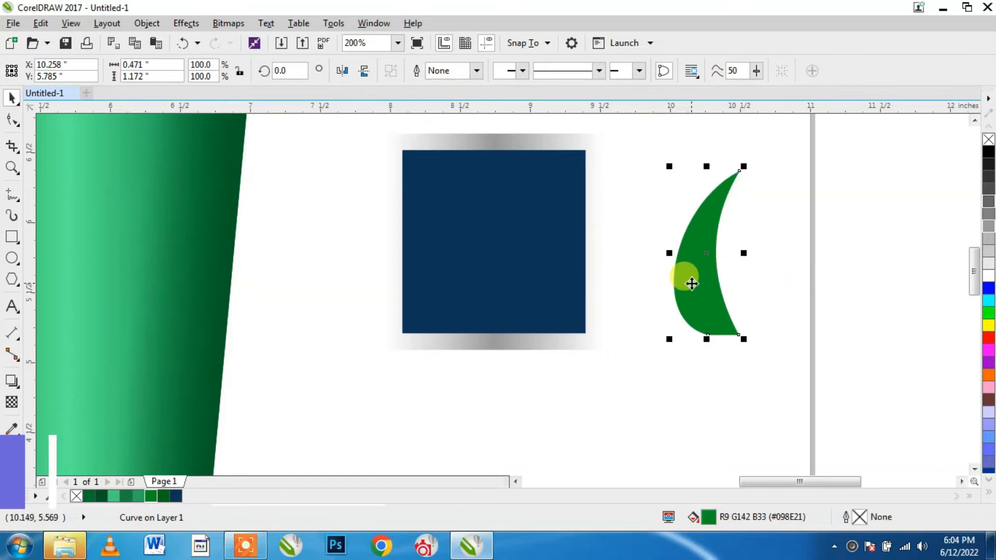
Move the green leaf onto the navy square and stretch it horizontally to about 1.318 in wide.
left_click_drag(673, 278, 491, 306)
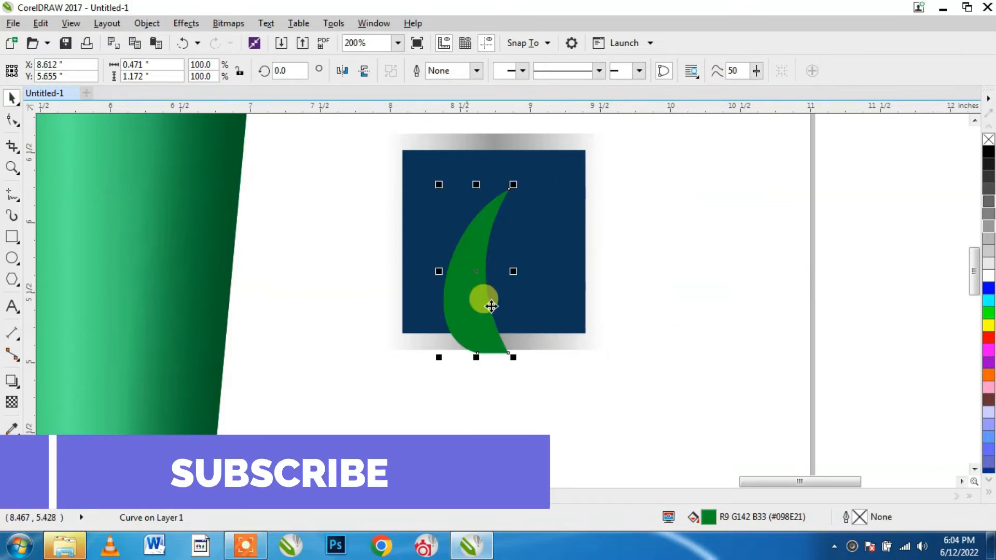
left_click_drag(511, 270, 565, 270)
left_click_drag(438, 271, 405, 278)
left_click_drag(566, 270, 598, 269)
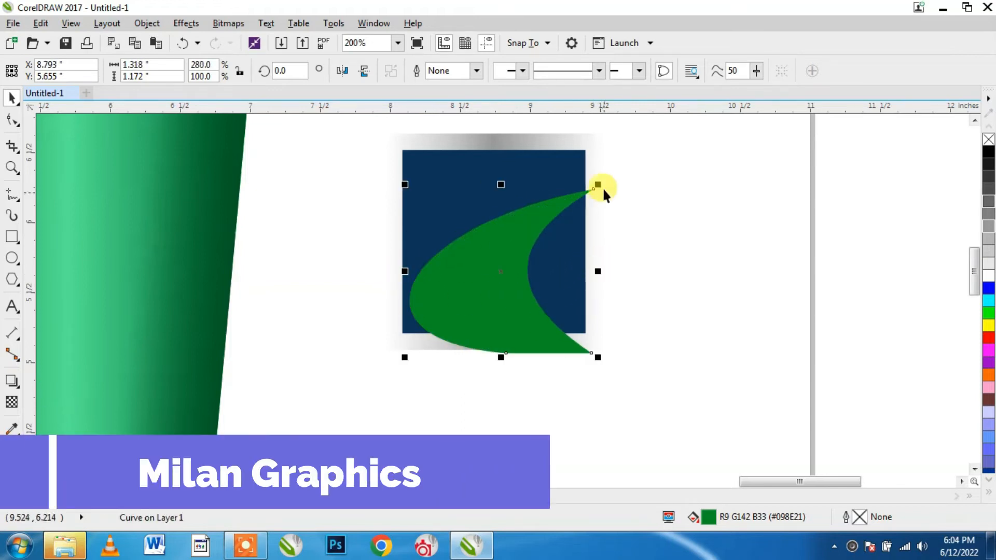
Rotate the green leaf counterclockwise by about 6.5 degrees and adjust its position over the navy square.
left_click(524, 221)
left_click_drag(596, 178, 590, 172)
mouse_move(510, 251)
left_mouse_down()
mouse_move(504, 263)
mouse_move(511, 237)
left_mouse_up()
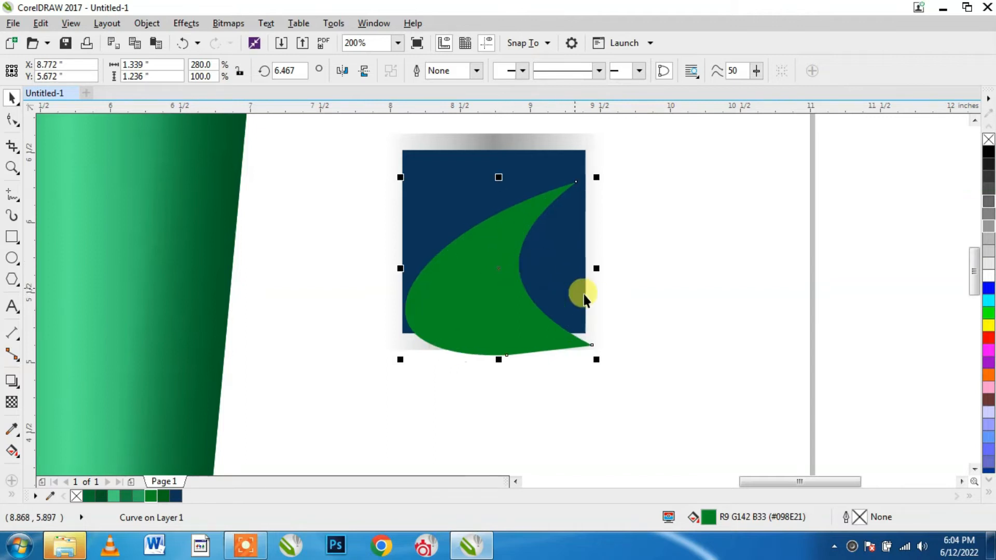
PowerClip the green leaf inside the navy square.
left_click(147, 23)
mouse_move(171, 151)
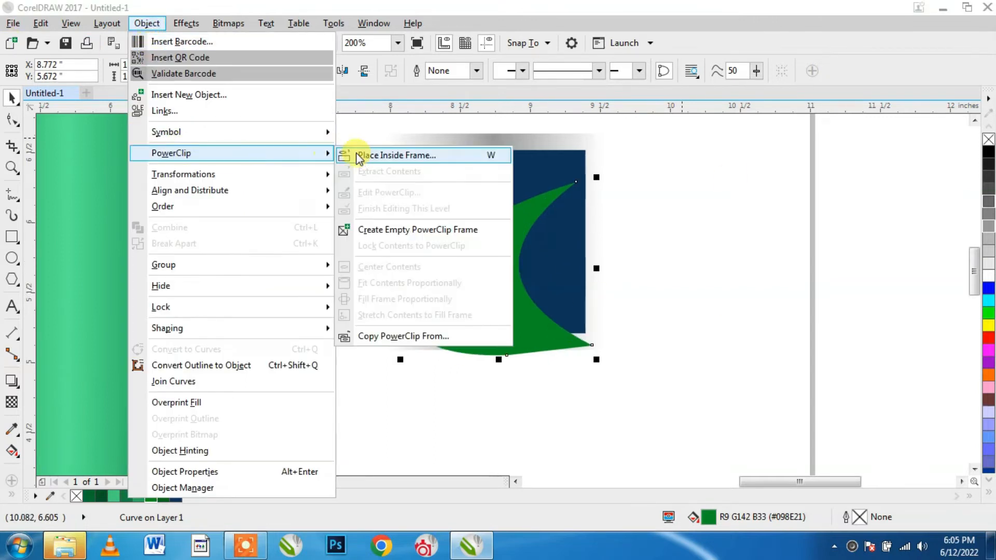
left_click(363, 155)
left_click(461, 166)
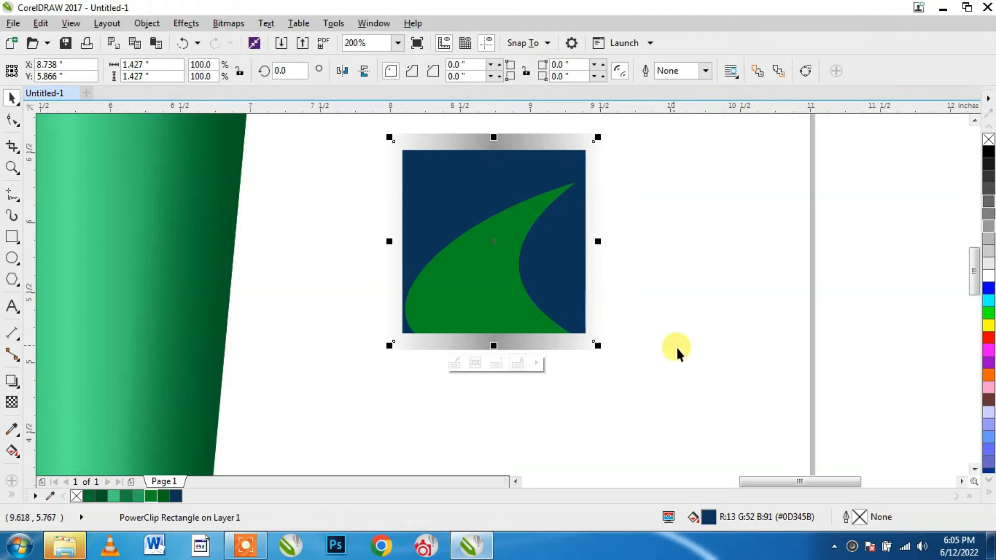
Add the two-line artistic text "ASTA BERRY" below the logo square and set its font to Arial Black.
left_click(11, 306)
left_click(334, 355)
type("ASTA")
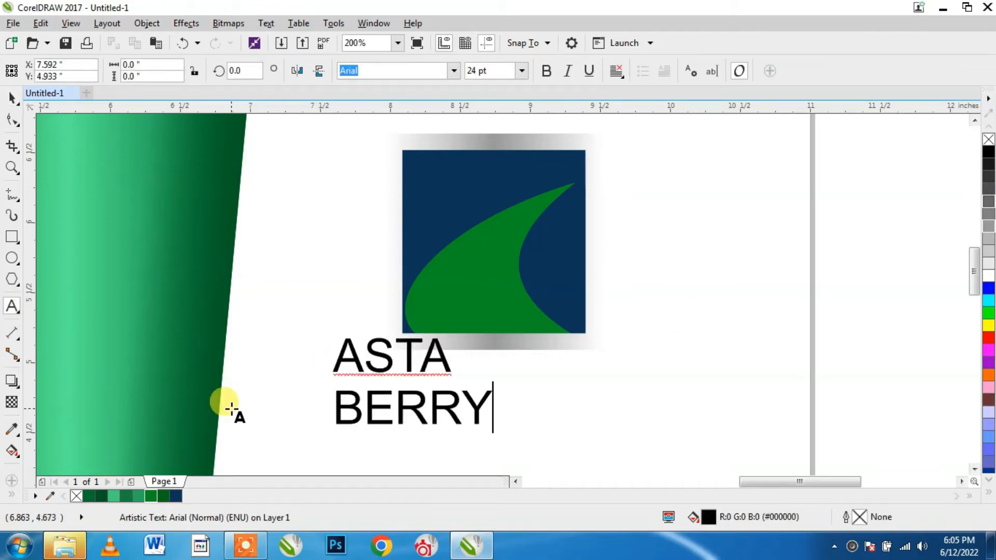
left_click(11, 99)
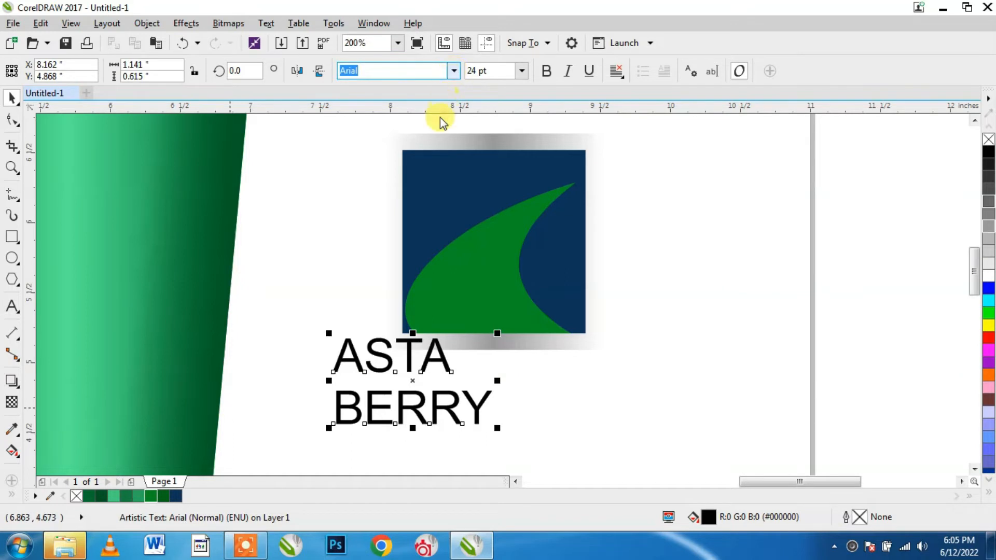
left_click(454, 71)
left_click(392, 111)
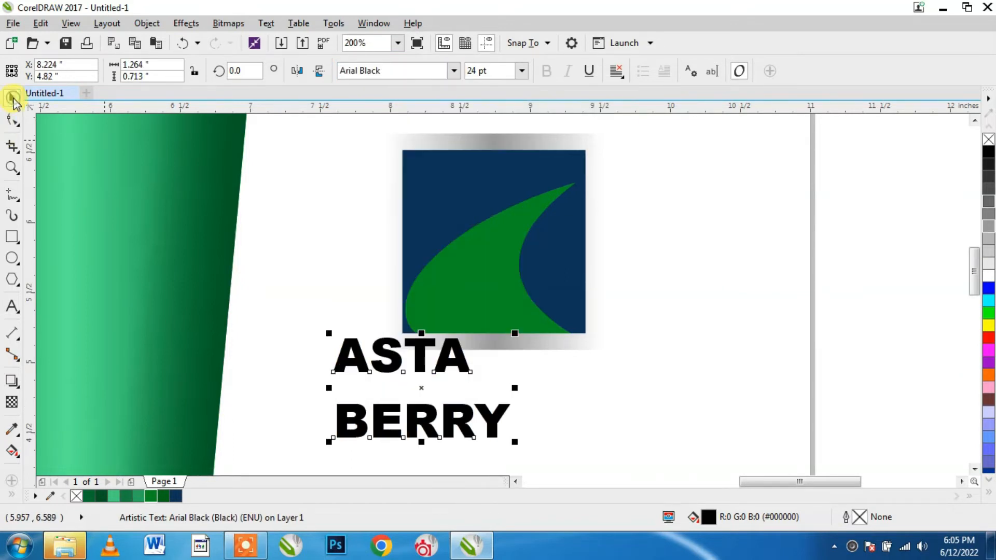
Break the text apart into separate lines and move ASTA and BERRY onto the logo square.
left_click(164, 27)
left_click(216, 244)
left_click_drag(419, 344, 512, 187)
left_click_drag(476, 437, 566, 263)
Tighten the spacing between ASTA and BERRY and centre both words horizontally on the logo square.
left_click(550, 203, "shift")
left_click(713, 230)
left_click(550, 204)
left_click_drag(550, 204, 550, 222)
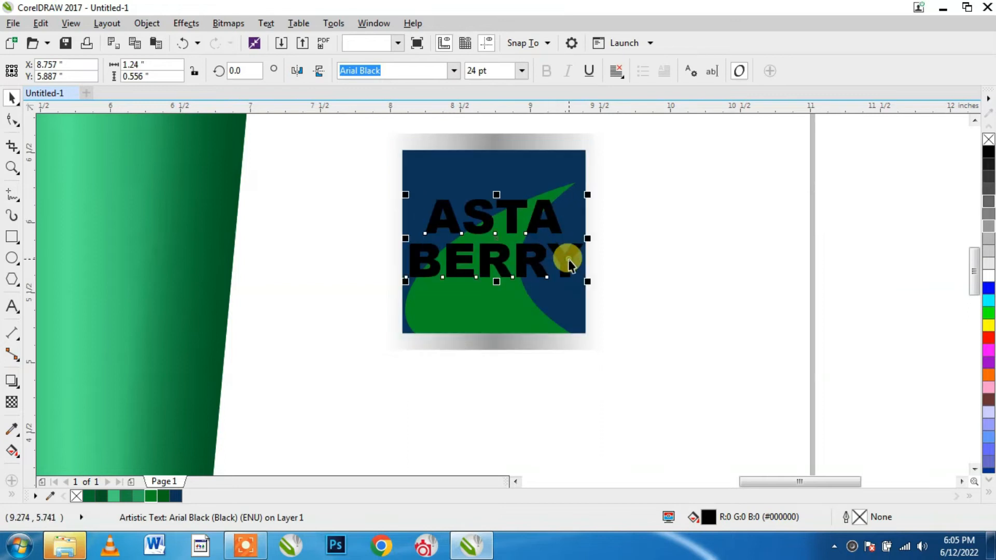
left_click(568, 259, "shift")
left_click(553, 165, "shift")
left_click(747, 244)
Fill the words ASTA and BERRY with white.
left_click(552, 222)
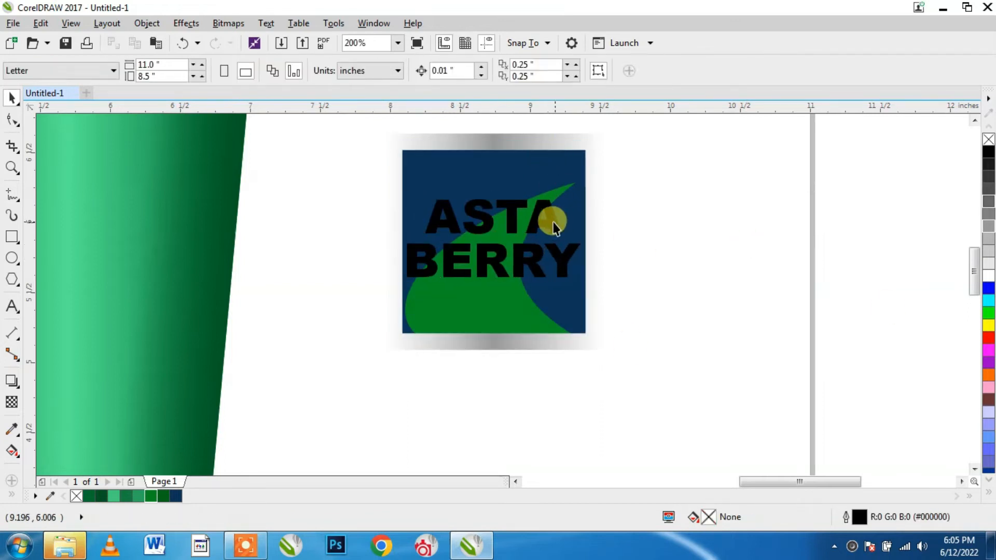
left_click(566, 268, "shift")
left_click(988, 275)
left_click(648, 273)
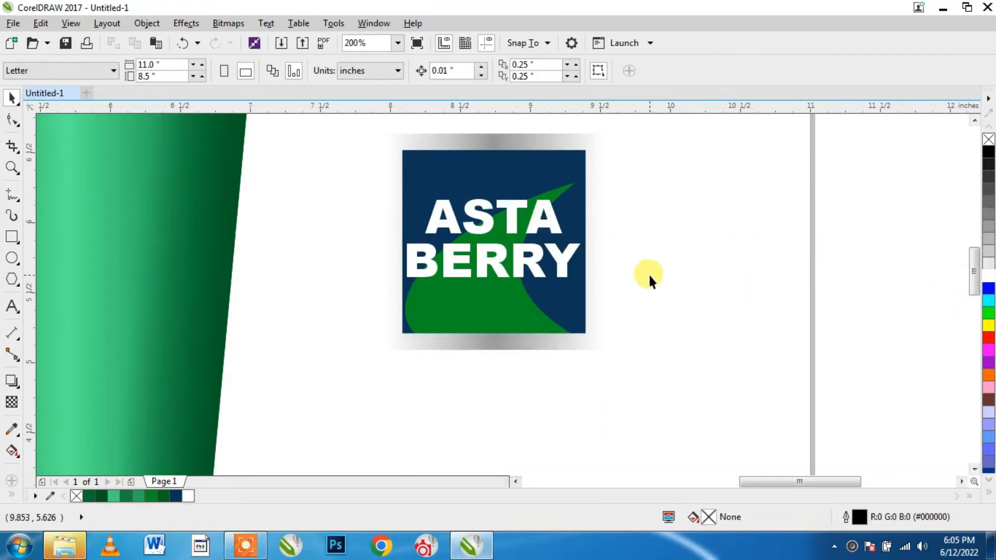
Group all parts of the ASTA BERRY logo and shift the group slightly beside the tube.
scroll(649, 273, "down", 2)
left_click_drag(514, 311, 514, 312)
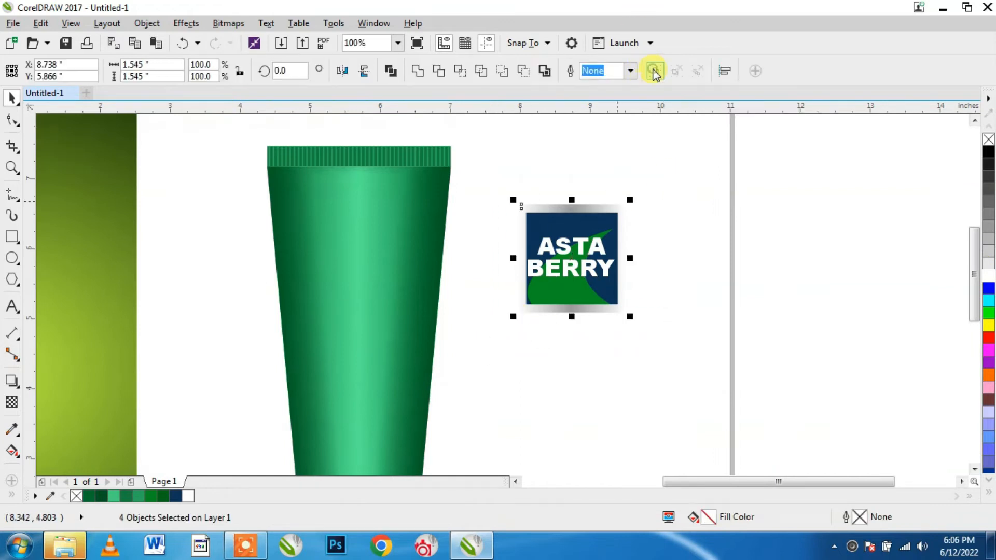
left_click(652, 71)
mouse_move(571, 261)
left_mouse_down()
mouse_move(352, 253)
mouse_move(356, 294)
mouse_move(560, 263)
left_mouse_up()
Examine the upper part of the tube body and compare it with the top of the tube in the reference picture.
left_click(389, 258)
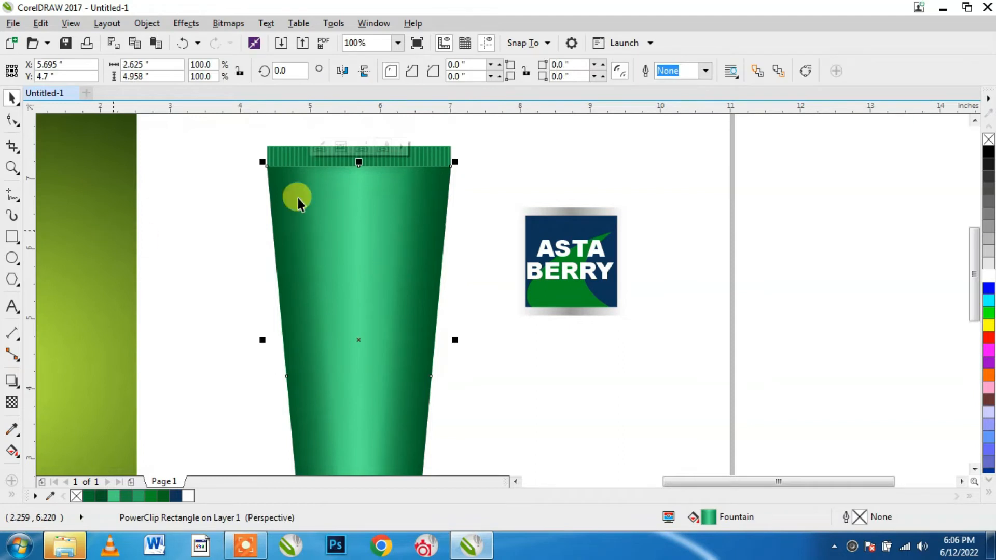
scroll(393, 140, "up", 2)
scroll(393, 140, "down", 1)
scroll(329, 140, "down", 1)
key("z")
left_click_drag(298, 141, 425, 225)
scroll(491, 249, "down", 1)
scroll(491, 249, "up", 1)
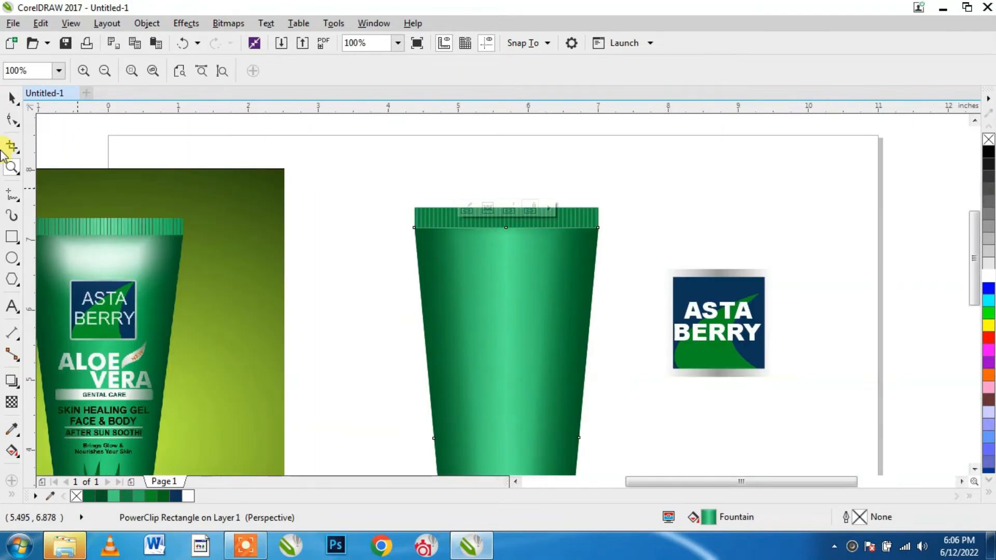
Draw a closed curve along the seam under the ribbed seal and bow its lower side down into the tube body, about 2.59 by 0.84 inches.
left_click(17, 99)
left_click(726, 325)
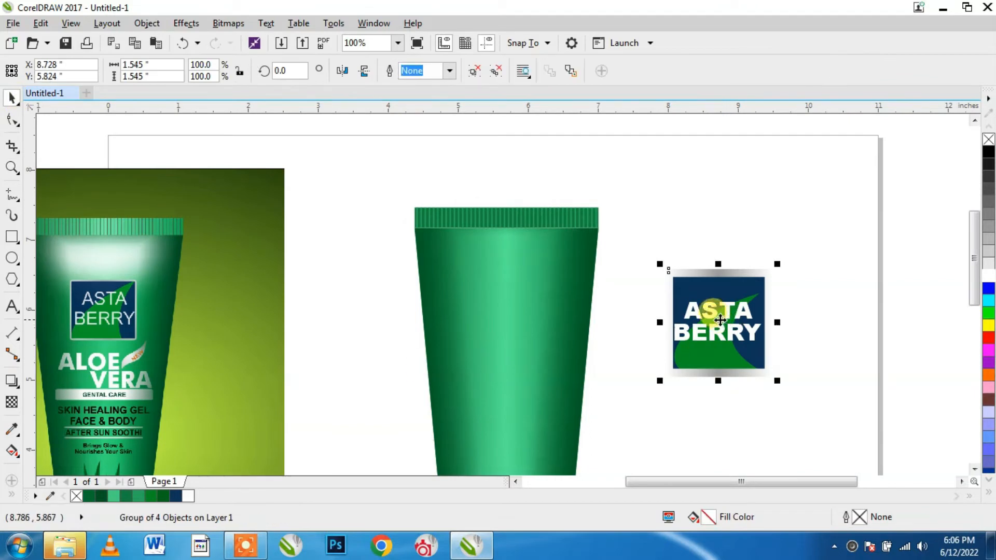
left_click(585, 298)
left_click(12, 196)
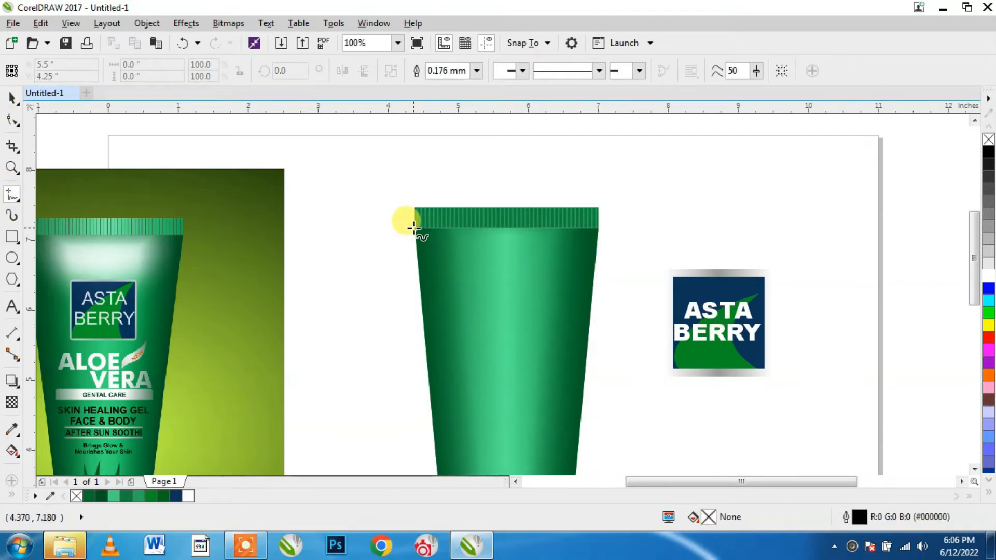
left_click(415, 227)
left_click(600, 229)
left_click(414, 226)
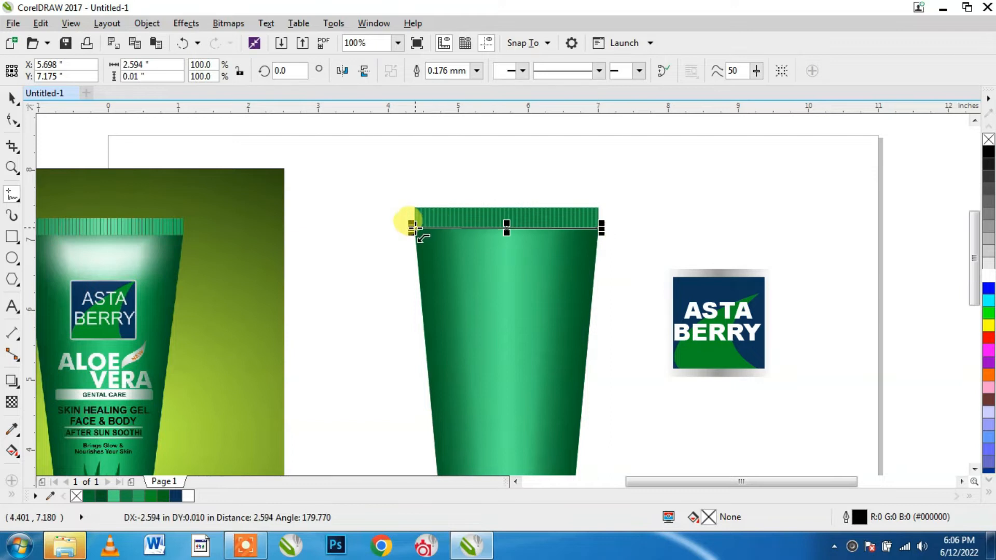
left_click(12, 119)
left_click(211, 70)
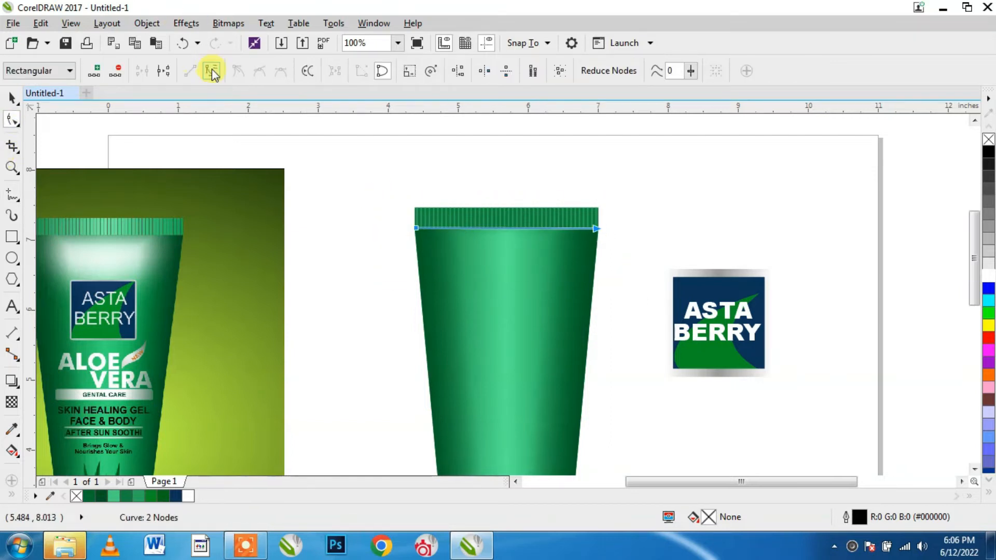
left_click_drag(512, 227, 509, 287)
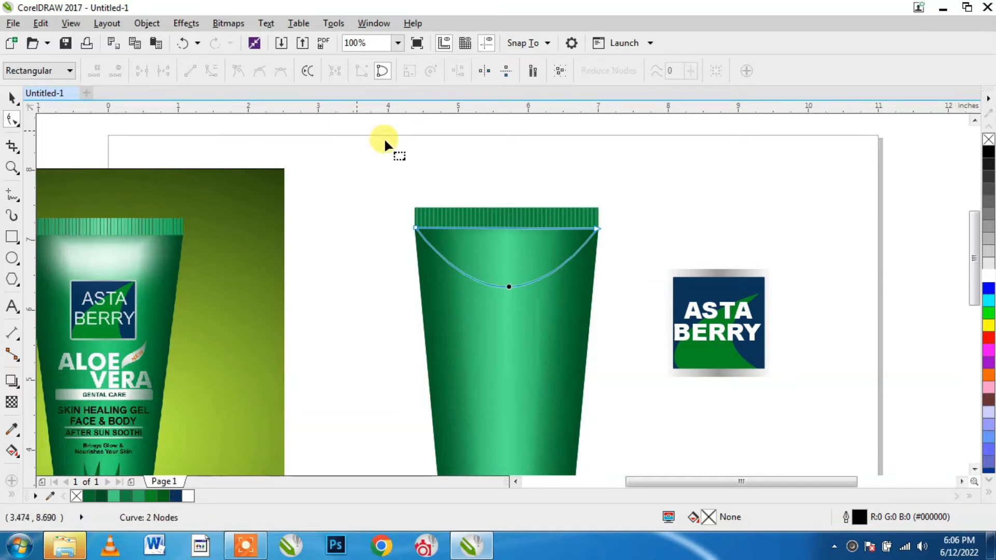
Fill the curved highlight shape at the top of the tube with white and remove its outline.
left_click(986, 278)
left_click(13, 96)
left_click(477, 70)
left_click(467, 85)
Convert the white highlight to a 300 dpi RGB Color (24-bit) bitmap with anti-aliasing and a transparent background.
left_click(229, 23)
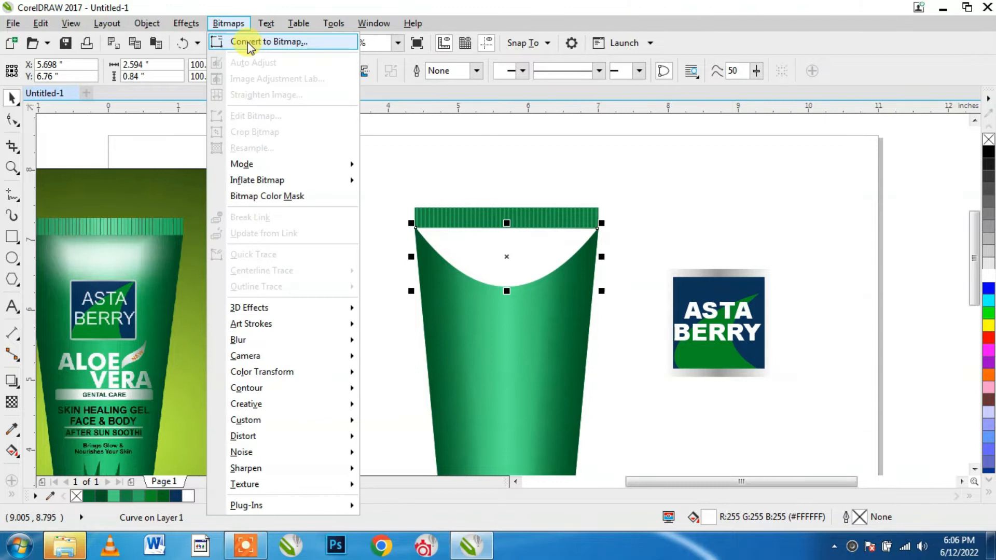
left_click(270, 41)
left_click(475, 235)
left_click(506, 290)
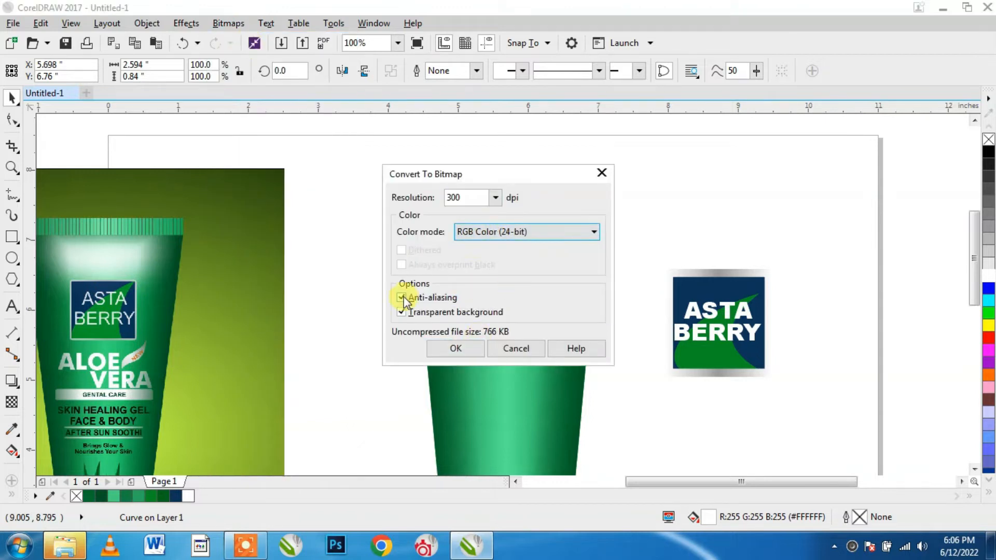
left_click(449, 347)
Apply a strong Gaussian Blur to the white highlight bitmap so its edges fade softly into the green tube.
left_click(229, 24)
mouse_move(318, 345)
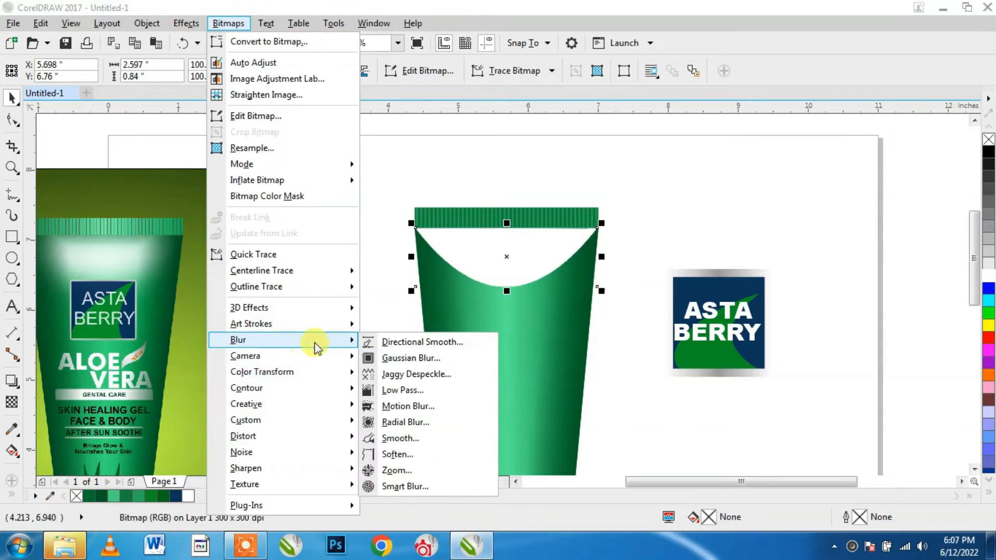
left_click(411, 356)
mouse_move(716, 151)
left_mouse_down()
mouse_move(695, 157)
mouse_move(703, 159)
left_mouse_up()
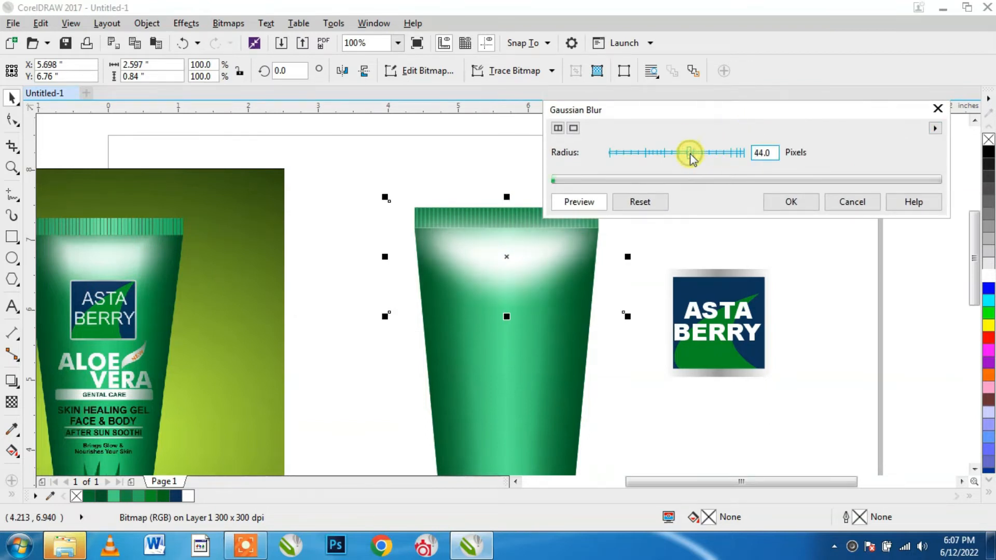
left_click(790, 202)
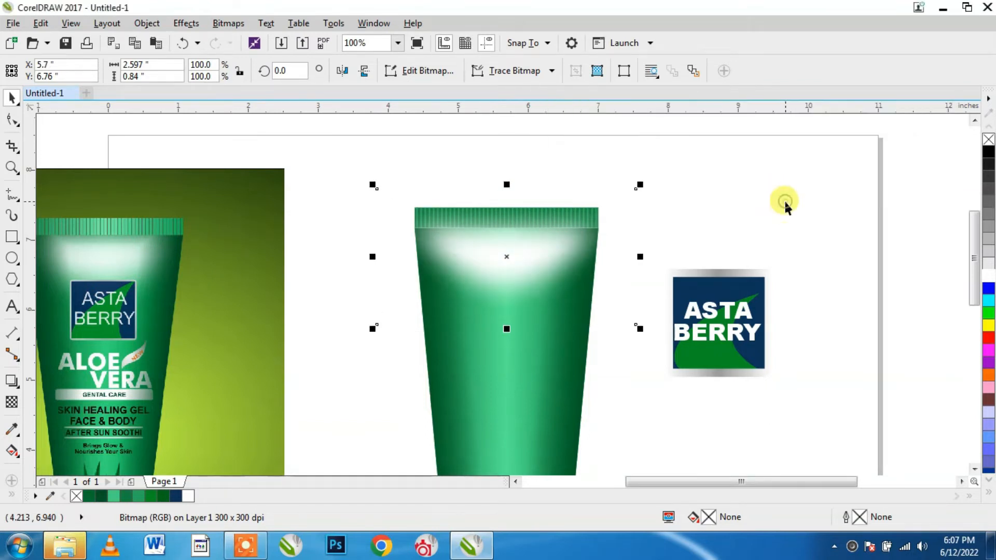
PowerClip the blurred white highlight inside the green tube body.
left_click(147, 23)
mouse_move(247, 153)
left_click(379, 154)
left_click(438, 341)
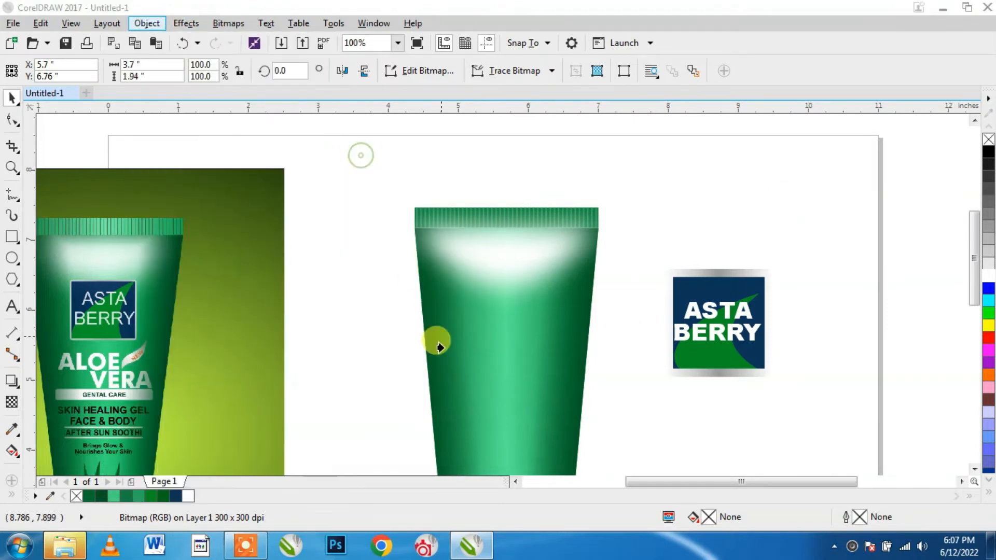
Move the ASTA BERRY logo onto the upper middle of the tube, scaled to about 0.95 inches square, just below the highlight.
left_click(643, 356)
left_click(693, 311)
left_click_drag(693, 311, 516, 345)
left_click_drag(565, 405, 550, 387)
left_click_drag(518, 354, 544, 362)
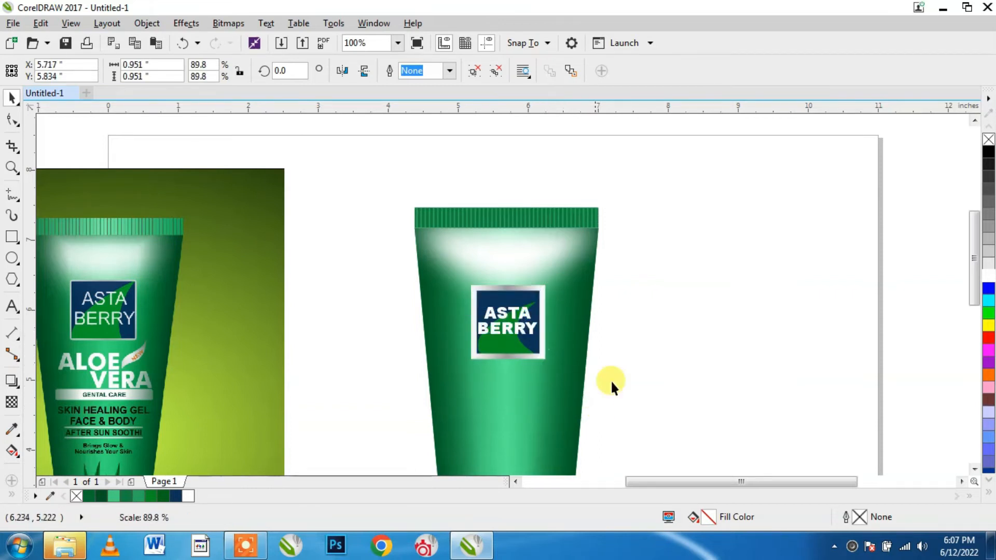
left_click(618, 380)
scroll(502, 355, "up", 1)
left_click(513, 284)
mouse_move(514, 294)
left_mouse_down()
mouse_move(515, 274)
mouse_move(514, 283)
left_mouse_up()
left_click(765, 305)
Draw a rectangle about 7.1 by 5.3 inches beside the tube and fill it with black as a text backdrop.
scroll(546, 335, "down", 2)
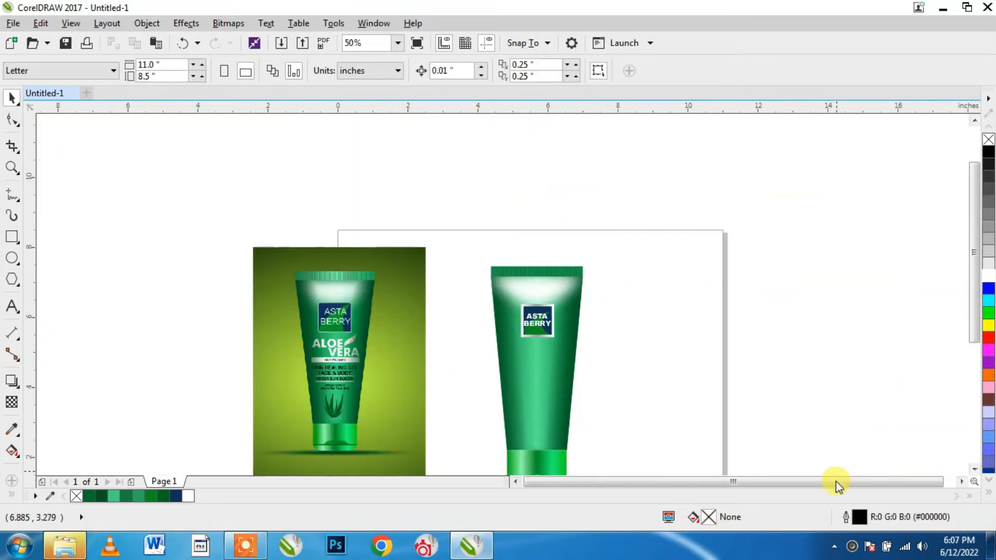
left_click_drag(834, 480, 845, 480)
left_click_drag(568, 261, 818, 448)
left_click(989, 151)
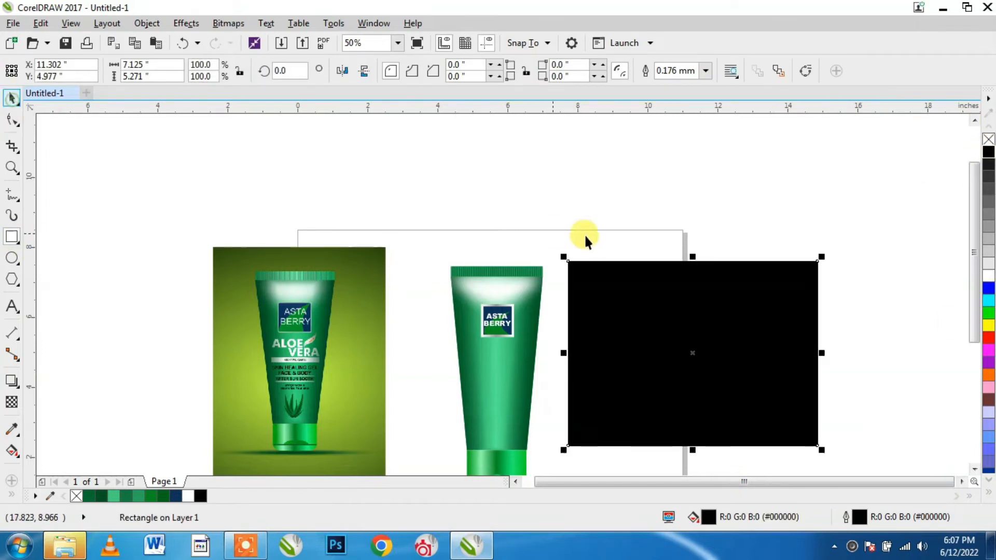
left_click(378, 200)
Add a placeholder text on the black rectangle in white Arial Black at 30 pt.
left_click(11, 306)
left_click(989, 277)
left_click(525, 357)
left_click(631, 363)
key("ctrl+a")
left_click(989, 276)
left_click(453, 71)
left_click(394, 110)
type("30")
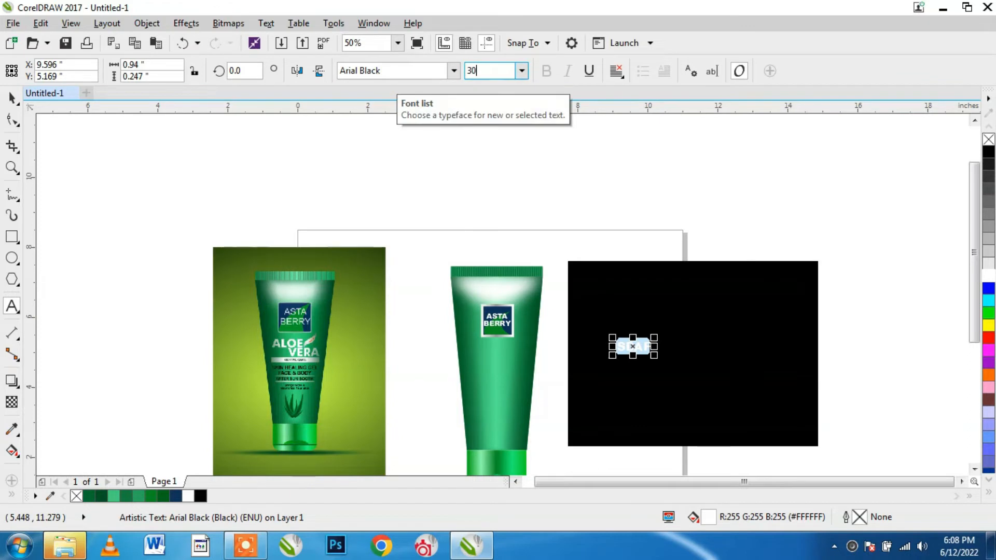
Replace the placeholder text with ALOE and VERA on two lines.
left_click(651, 350)
key("ctrl+a")
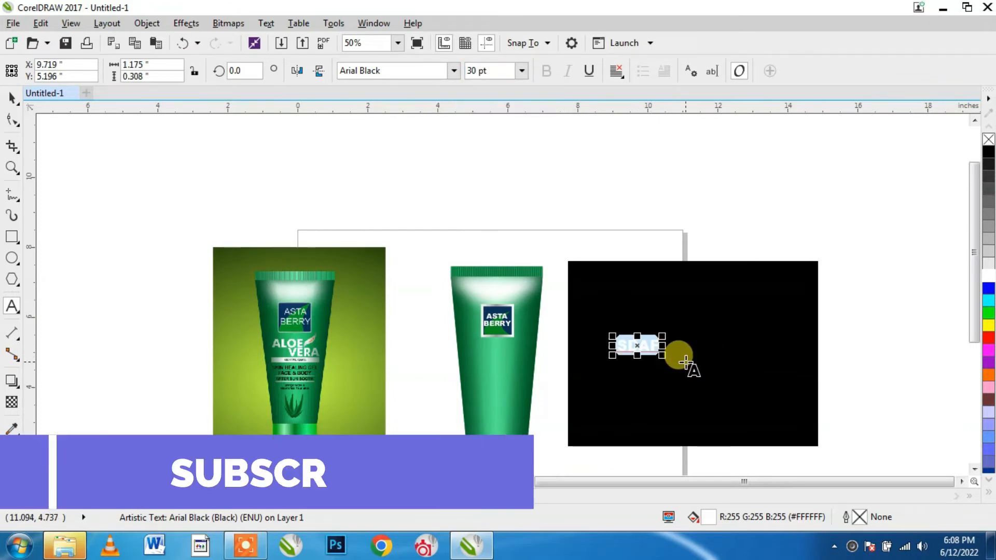
type("ASTA")
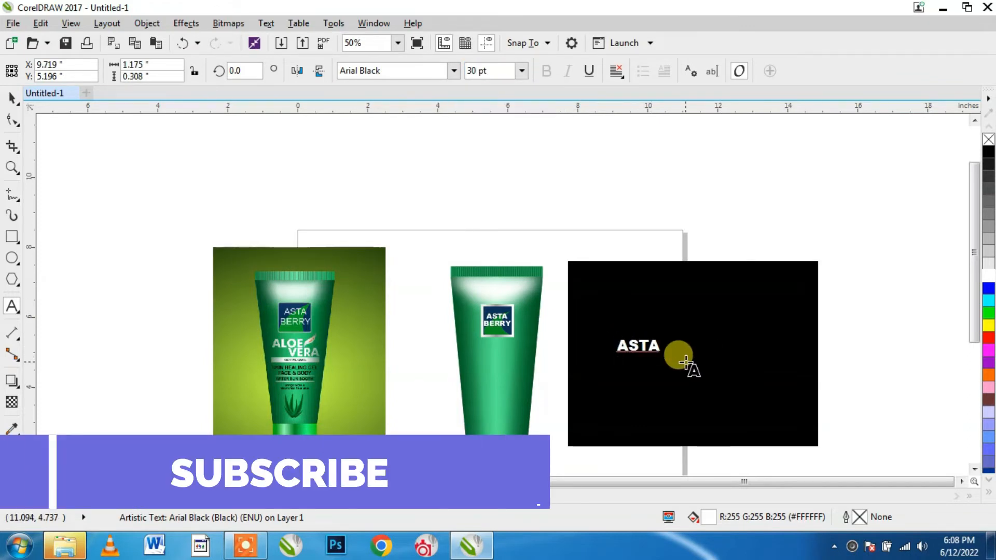
key("Return")
type("BERRY")
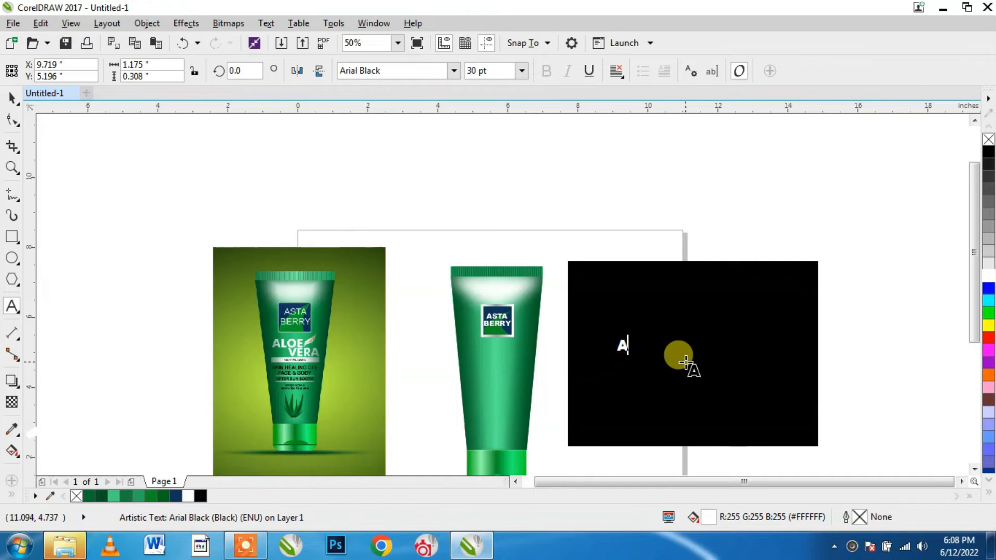
key("BackSpace")
type("OE")
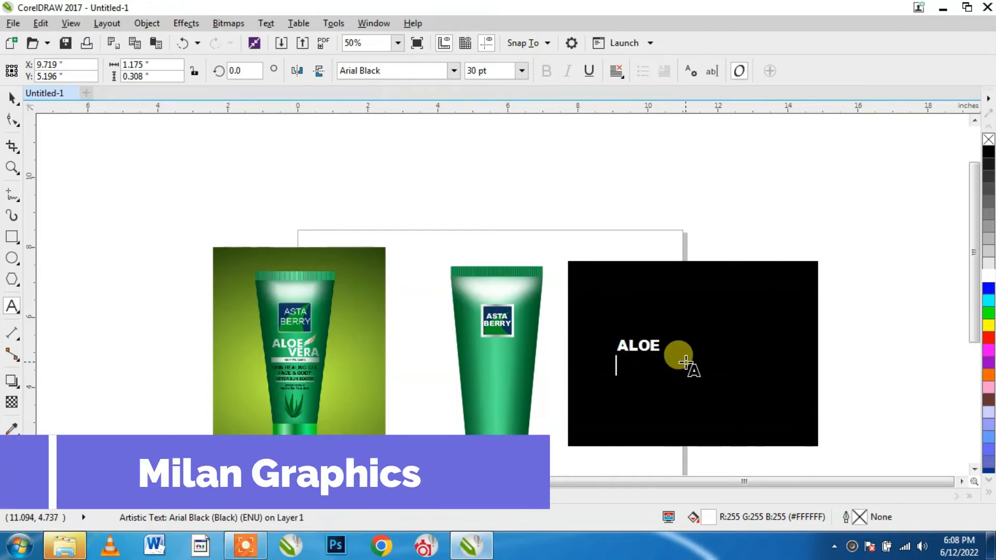
Enlarge the ALOE VERA text to about 38 pt and place it in the upper part of the black rectangle.
left_click(12, 98)
left_click_drag(664, 337, 646, 301)
scroll(646, 301, "up", 1)
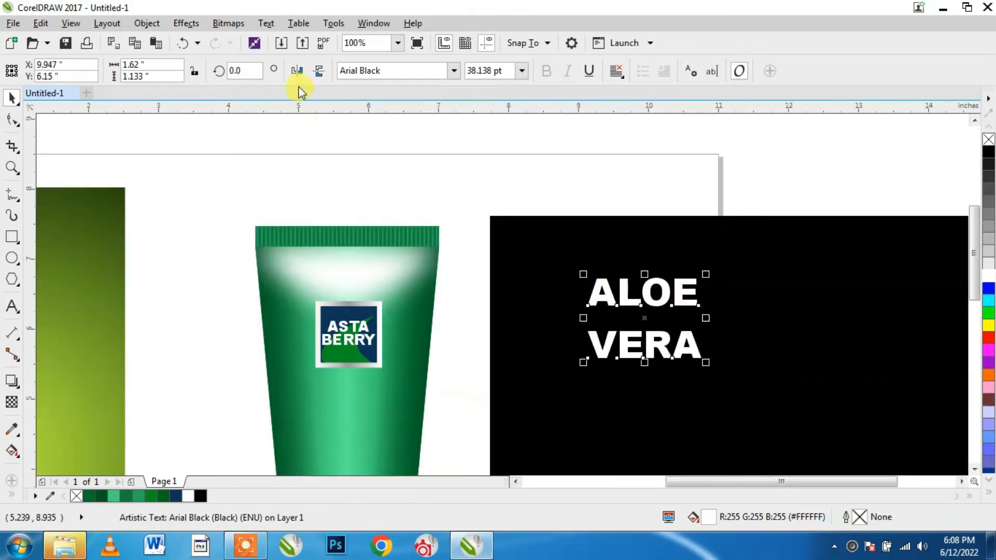
Break the ALOE VERA text apart into separate lines and tuck VERA closely under ALOE, offset to the right.
left_click(145, 24)
left_click(217, 242)
left_click(684, 209)
left_click(637, 342)
left_click_drag(637, 342, 707, 324)
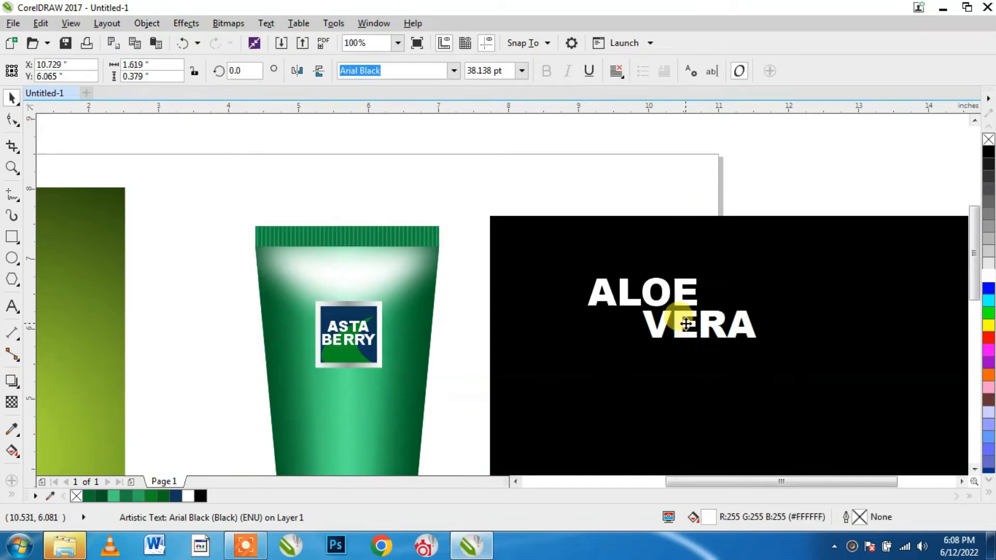
Draw a closed two-node curve beside the black rectangle and bend both sides into an S-shaped leaf about 0.98 by 2.71 inches.
scroll(605, 291, "down", 1)
left_click(12, 195)
left_click_drag(862, 245, 863, 338)
left_click(13, 120)
left_click_drag(925, 222, 838, 368)
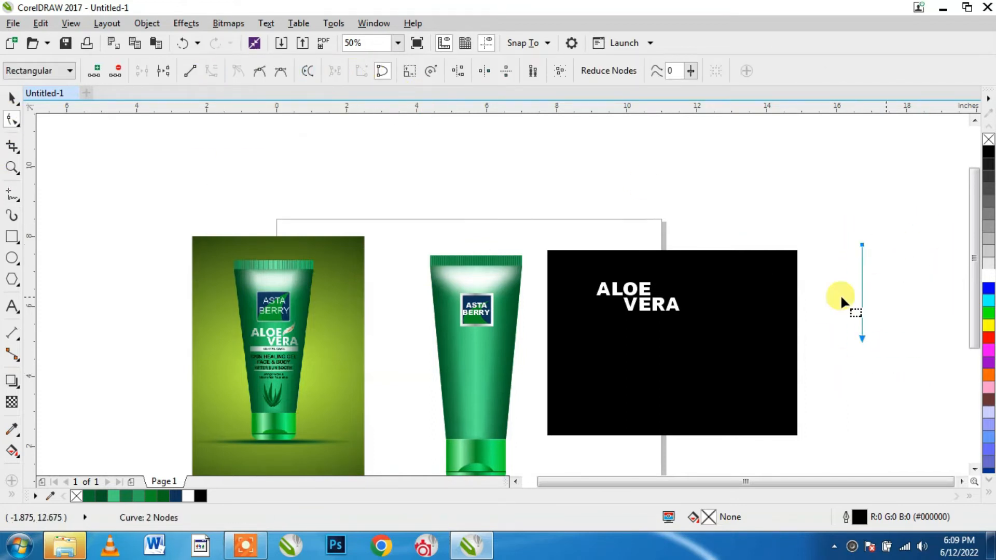
left_click_drag(861, 288, 898, 277)
left_click_drag(869, 311, 864, 282)
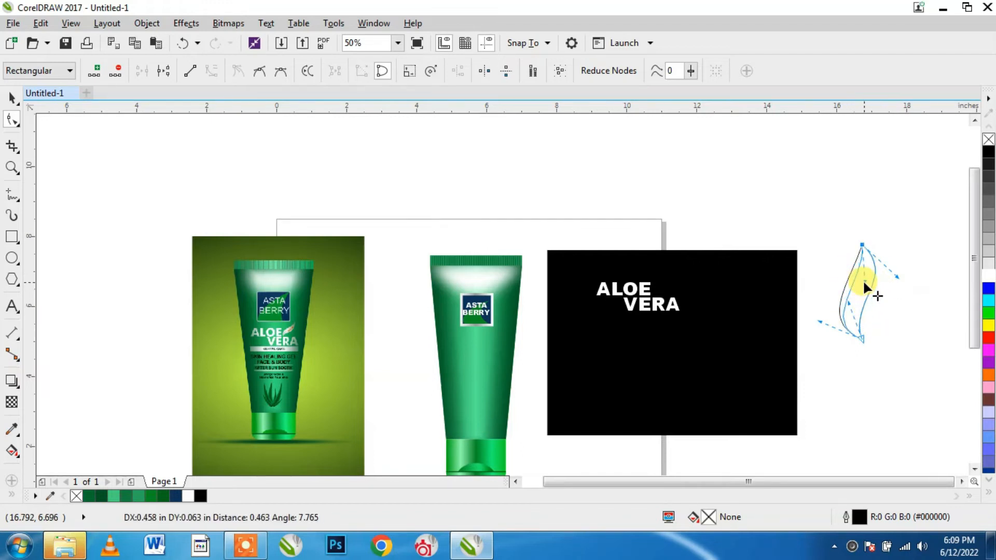
left_click_drag(819, 324, 812, 310)
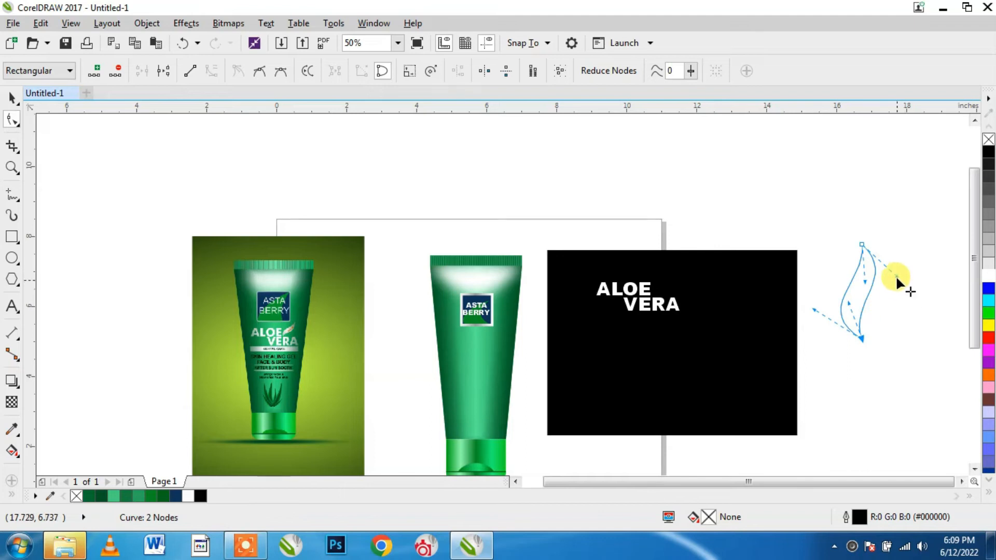
left_click_drag(897, 285, 898, 286)
left_click(11, 97)
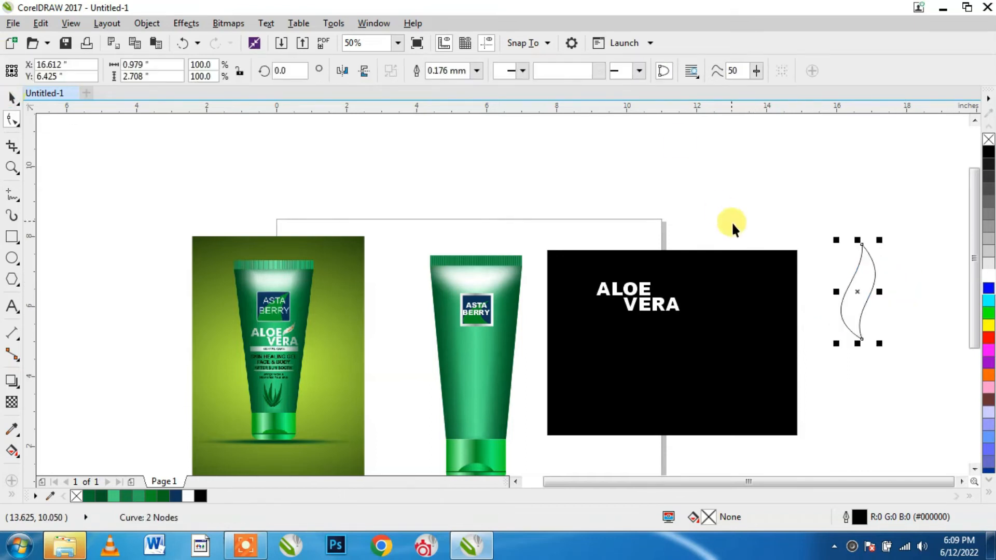
Fill the leaf shape with white, move it onto the black rectangle beside VERA and remove its outline.
scroll(864, 294, "up", 2)
left_click(989, 275)
left_click_drag(867, 280, 554, 276)
right_click(988, 140)
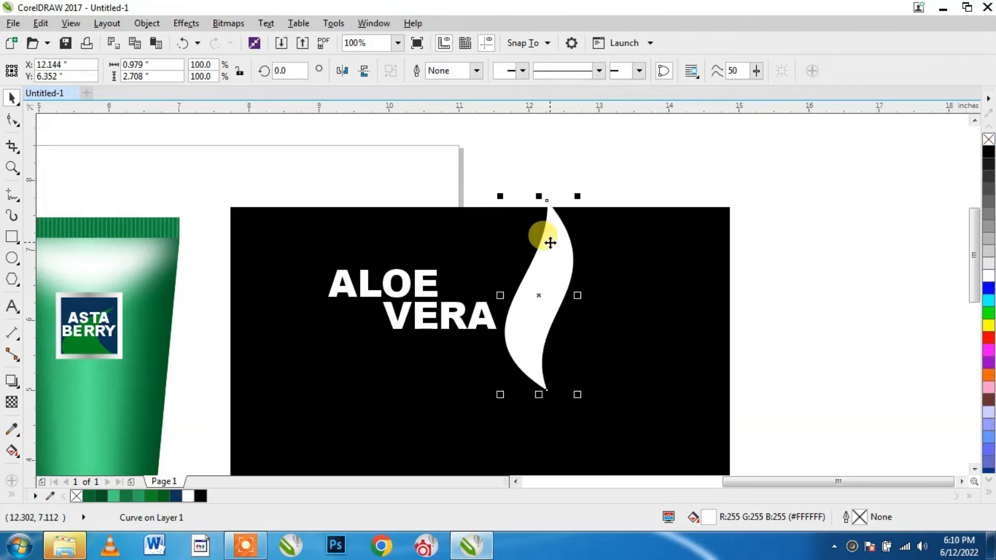
Shrink the leaf to about 0.55 by 0.76 inches, tilt it about 33 degrees clockwise and place it after ALOE, above VERA.
left_click_drag(578, 199, 563, 289)
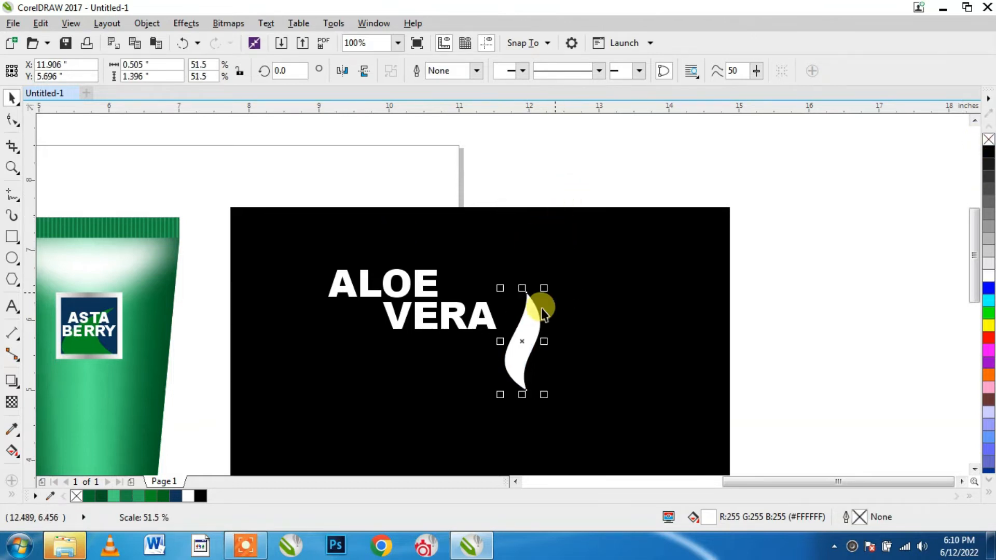
left_click(509, 271)
left_click(524, 322)
left_click_drag(524, 322, 485, 249)
left_click(550, 202)
scroll(476, 267, "up", 1)
left_click_drag(523, 168, 457, 272)
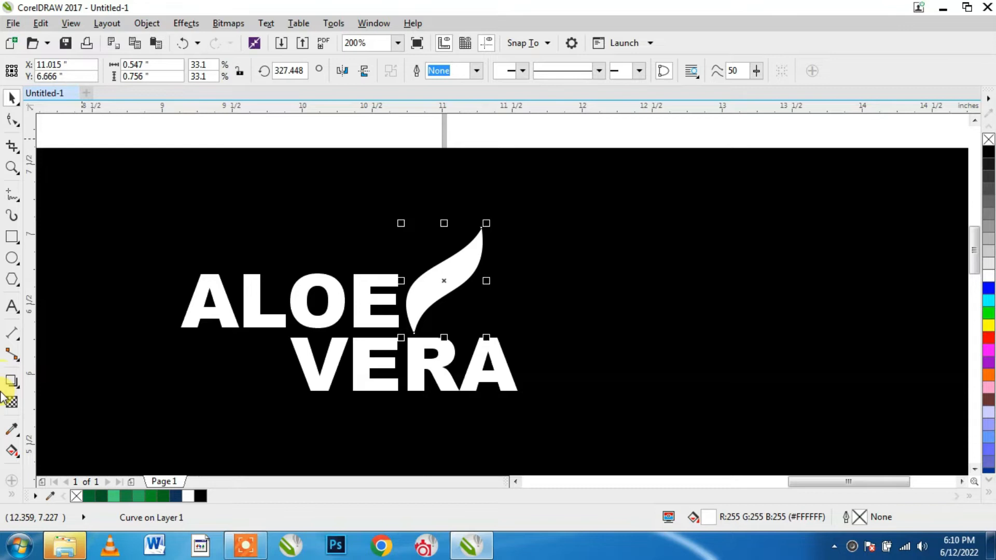
Add the word NEW on the black rectangle in orange Arial Rounded MT Bold.
left_click(17, 314)
left_click(646, 332)
type("DF")
key("ctrl+a")
left_click(989, 378)
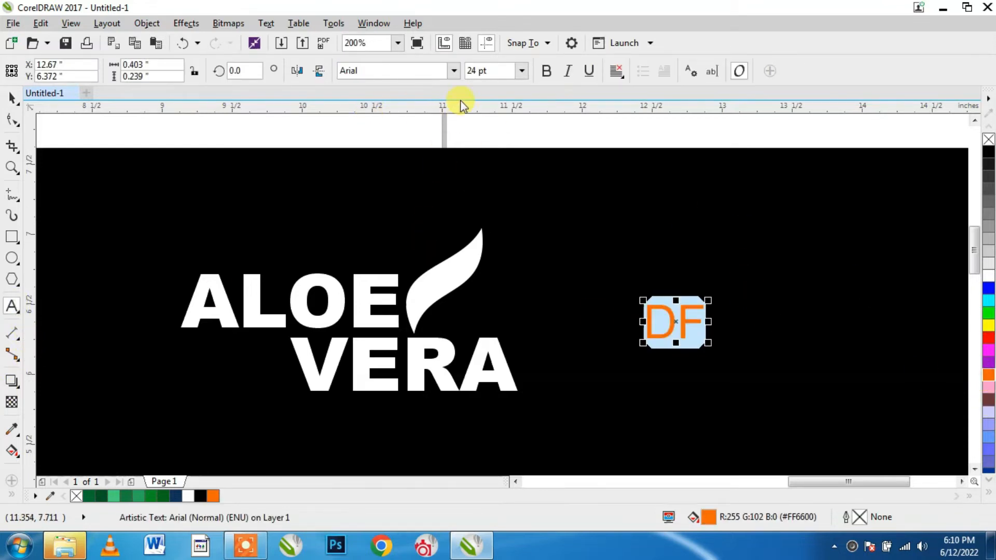
type("NEW")
key("ctrl+a")
left_click(440, 73)
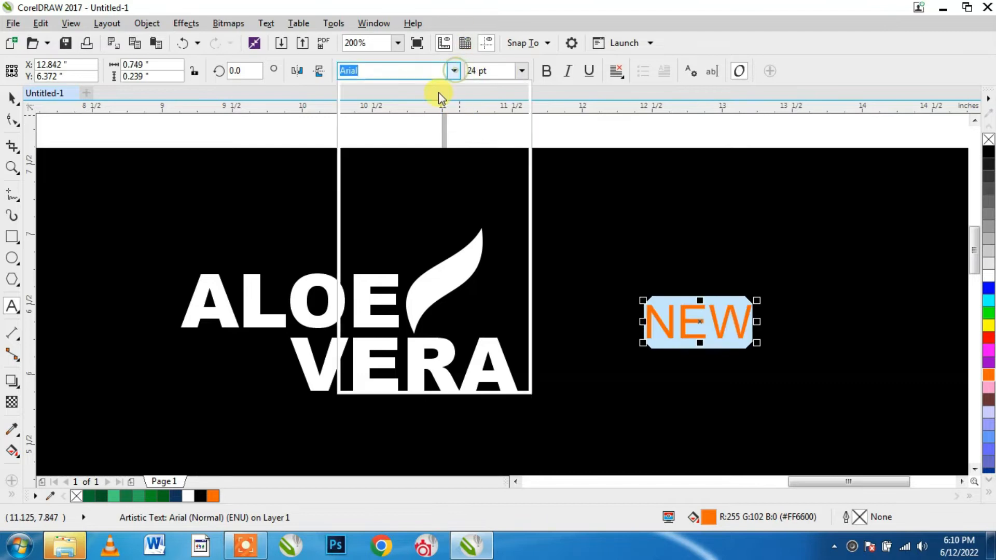
left_click(411, 136)
left_click(12, 98)
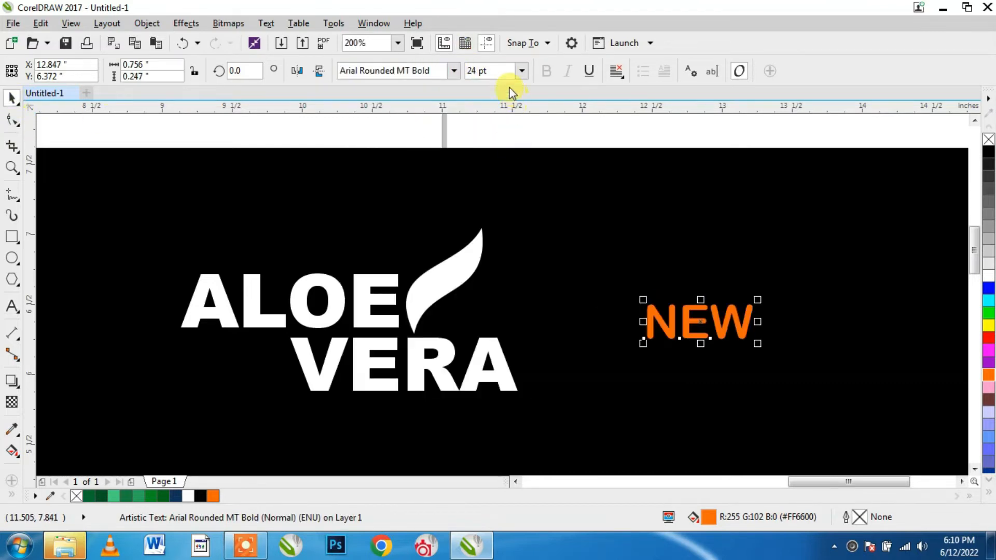
Move the word NEW onto the white leaf and set its font size to 10 pt.
left_click(502, 76)
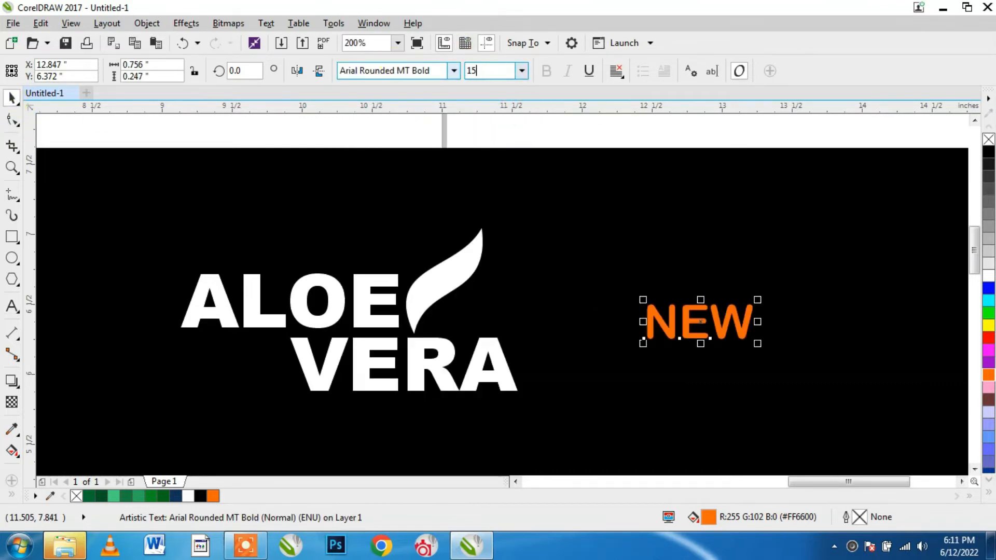
key("Return")
left_click_drag(672, 326, 456, 284)
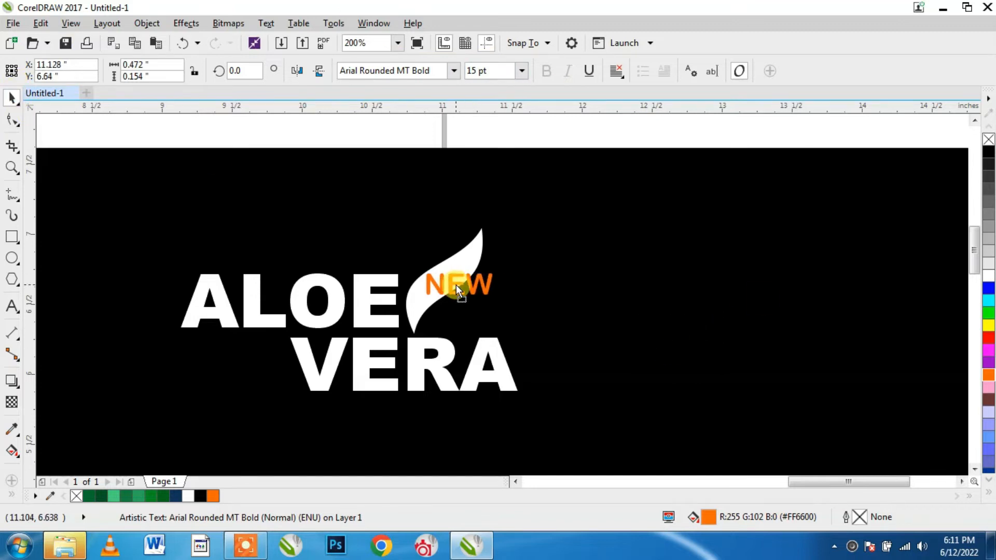
scroll(456, 284, "up", 1)
type("1")
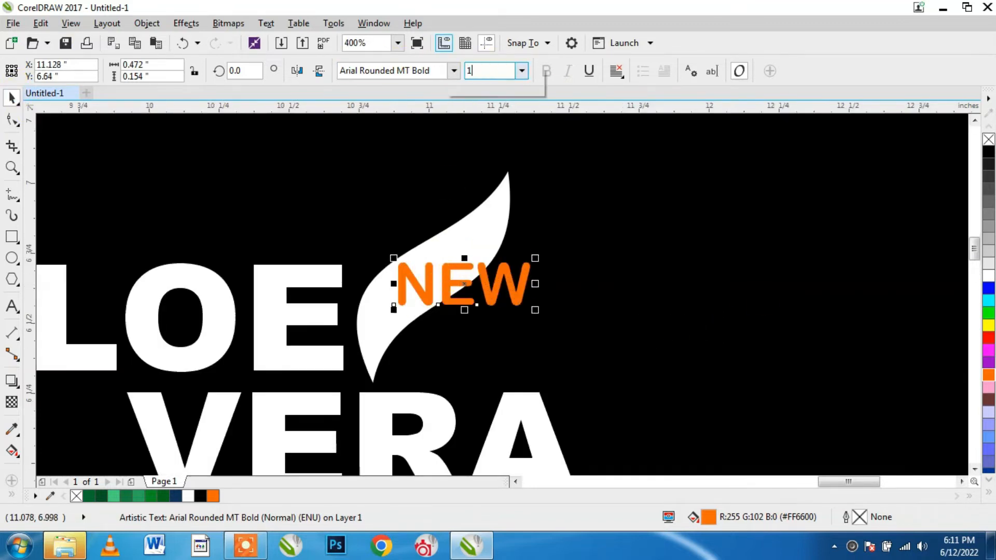
type("0")
key("Return")
Rotate the word NEW about 36 degrees along the leaf and enlarge it to about 11.5 pt so it fits inside.
left_click(472, 290)
left_click_drag(489, 273, 494, 228)
left_click(464, 273)
left_click(483, 269)
left_click_drag(495, 280, 496, 260)
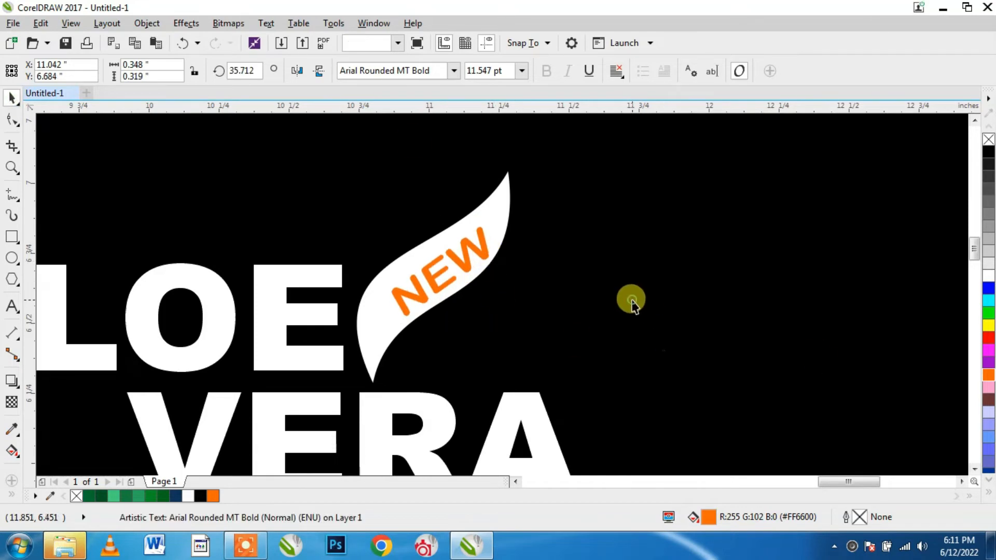
Draw a rectangle about 2.49 by 0.32 inches beneath VERA, fill it white and remove its outline.
left_click(633, 302)
scroll(500, 298, "down", 2)
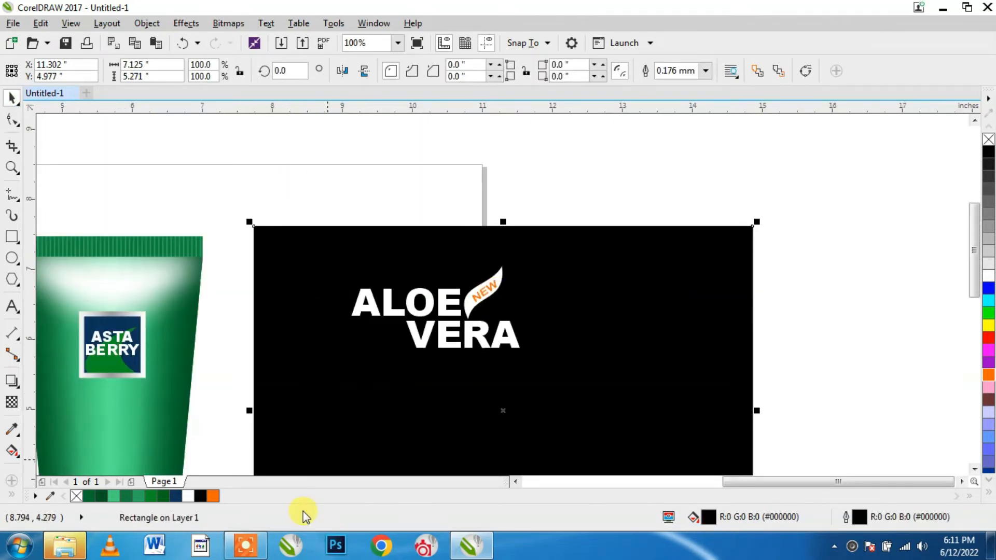
scroll(402, 412, "up", 1)
left_click(11, 236)
left_click_drag(291, 285, 639, 330)
left_click(988, 277)
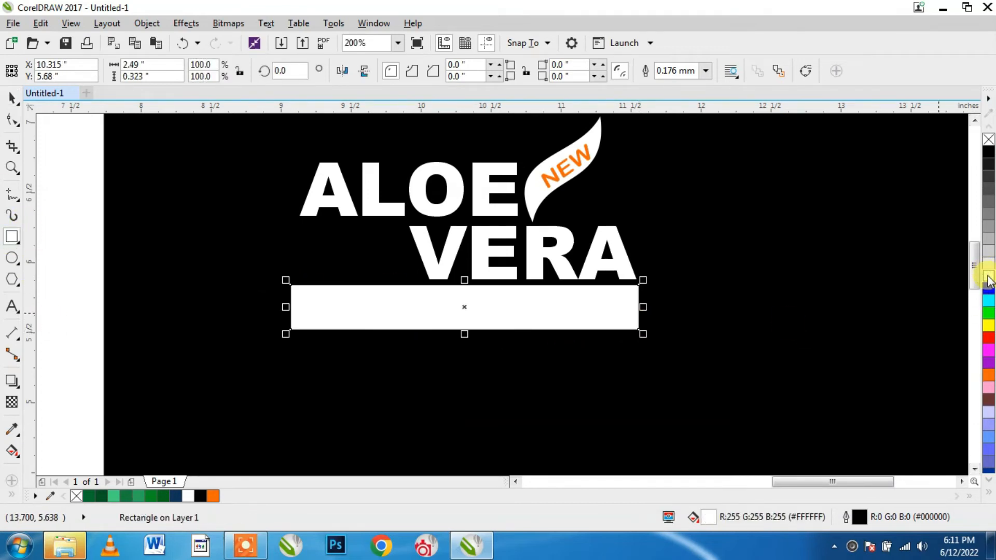
right_click(988, 140)
Round all corners of the white rectangle to a radius of about 0.068 inches.
left_click(12, 121)
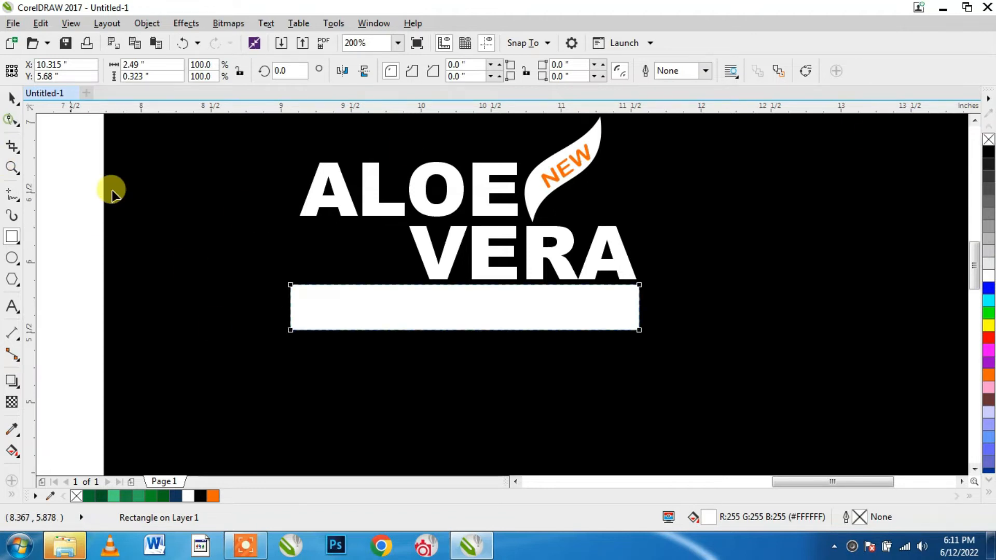
scroll(300, 305, "up", 1)
left_click_drag(281, 264, 447, 271)
key("space")
scroll(643, 238, "down", 2)
scroll(643, 238, "up", 1)
key("space")
scroll(667, 314, "up", 1)
left_click_drag(685, 317, 718, 331)
left_click(11, 98)
scroll(291, 220, "down", 1)
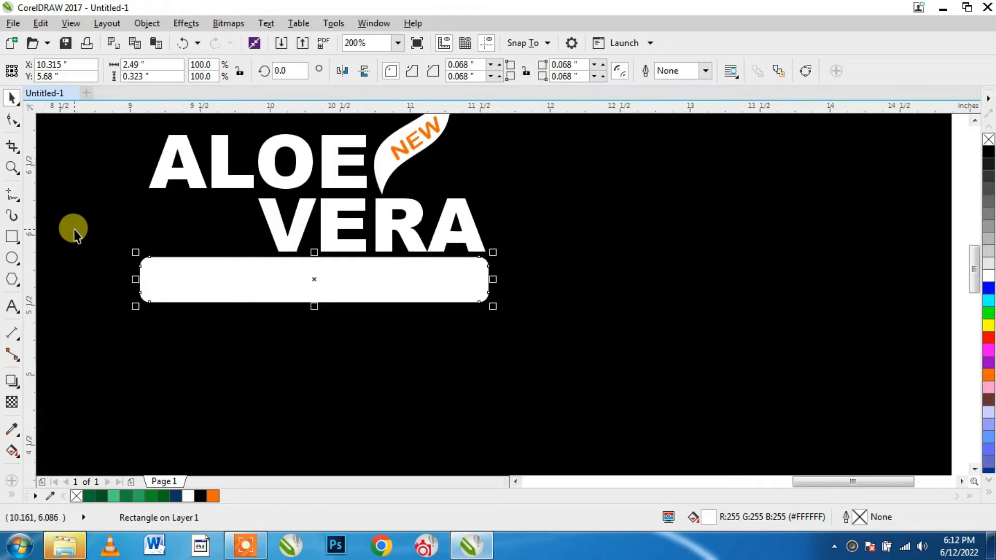
Add the text Gental Care on the white bar at 18 pt and convert it to uppercase.
scroll(73, 234, "up", 1)
left_click(11, 306)
left_click(301, 332)
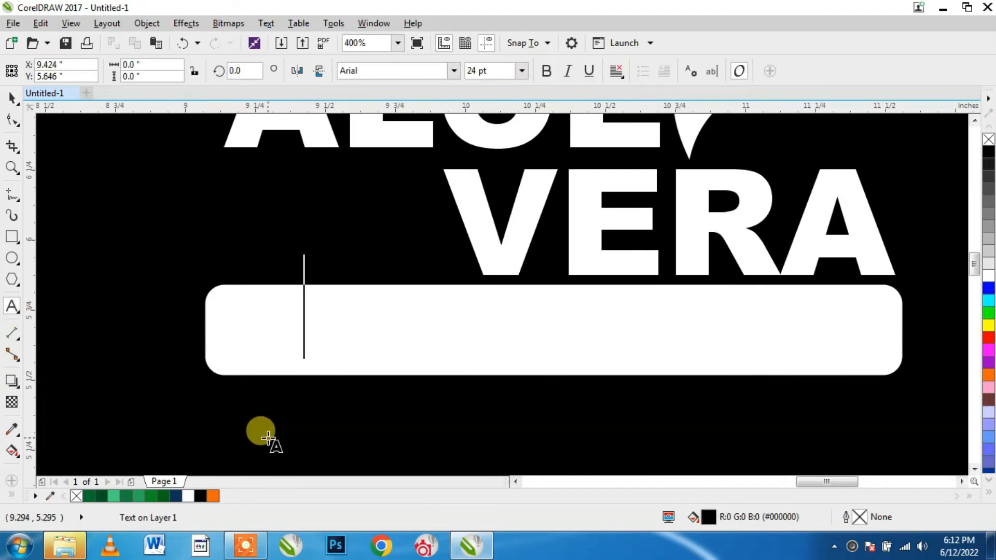
type("Gental Care")
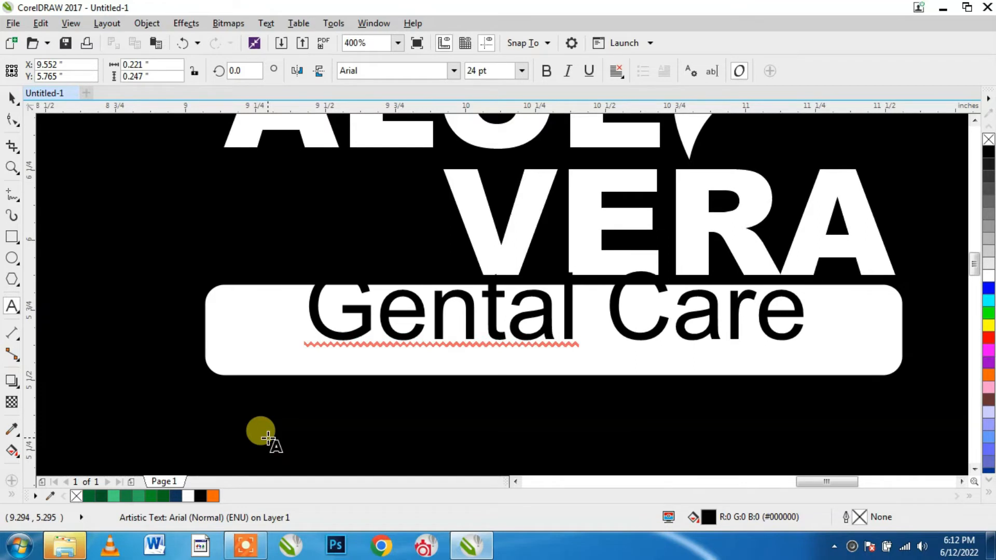
key("ctrl+a")
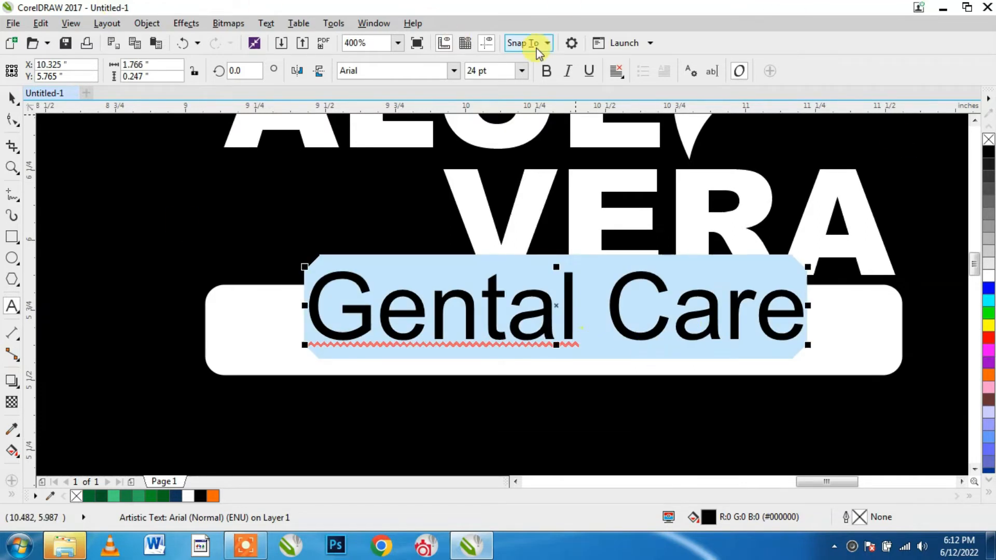
key("Return")
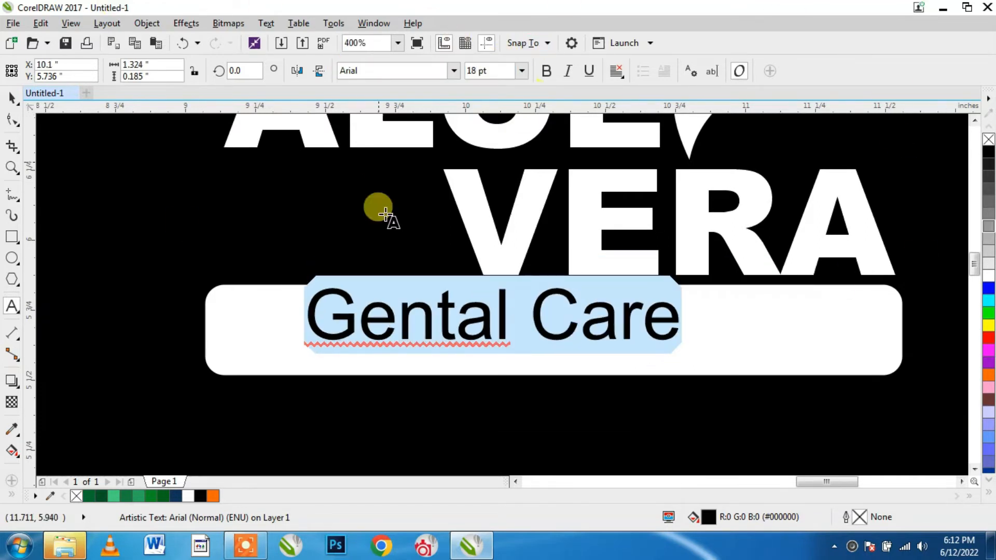
right_click(447, 303)
mouse_move(605, 176)
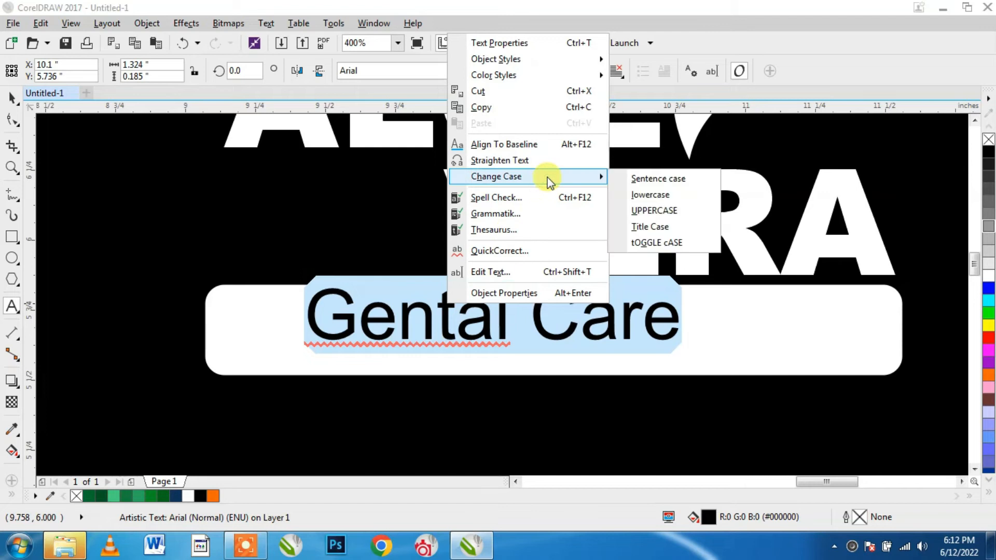
left_click(675, 213)
Set the GENTAL CARE text to 12 pt bold.
left_click(11, 99)
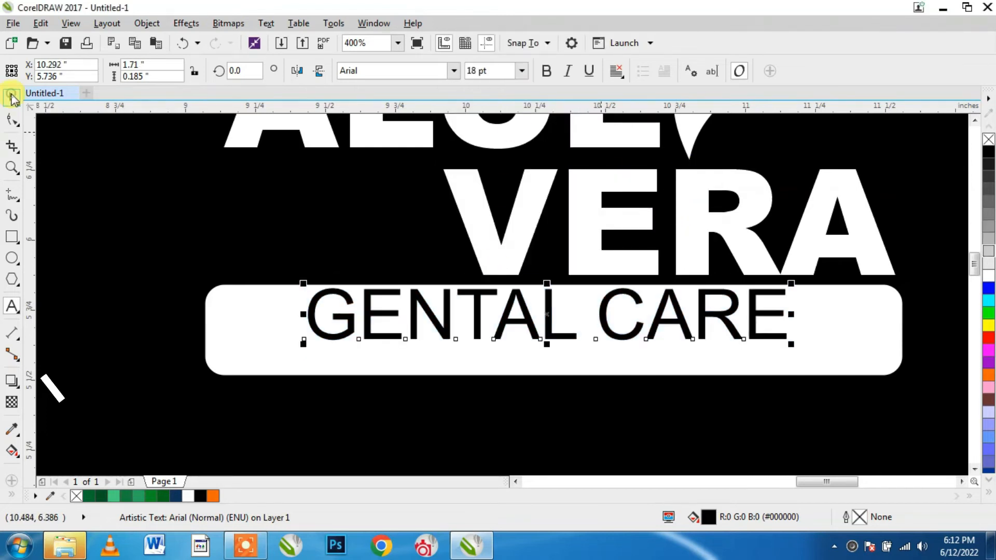
left_click_drag(496, 71, 447, 78)
type("14")
key("Return")
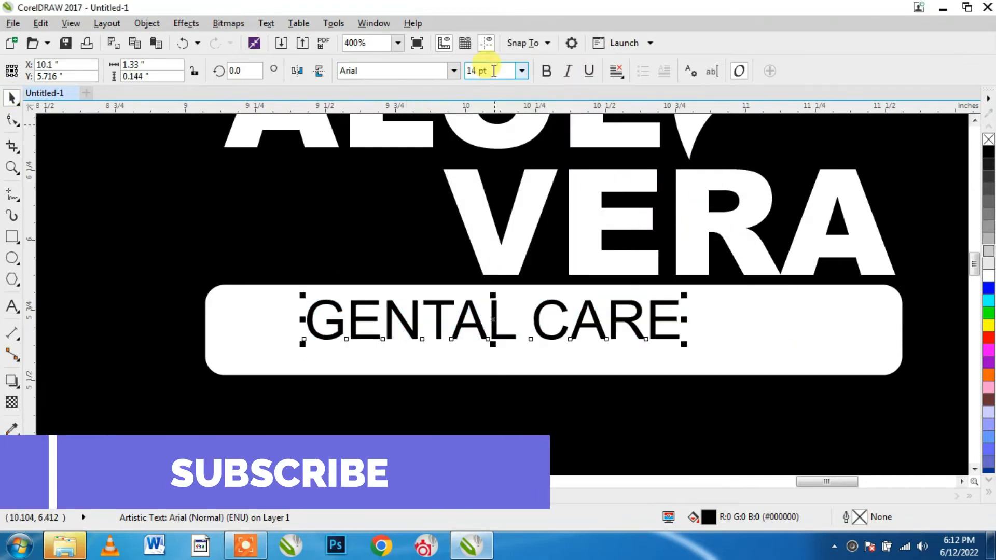
type("12")
key("Return")
left_click(546, 71)
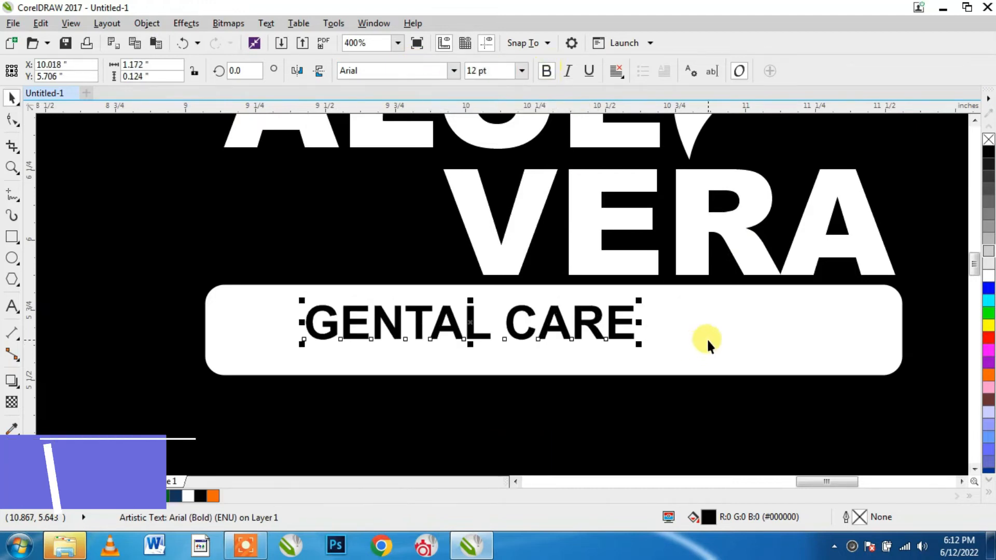
Center the GENTAL CARE text horizontally and vertically on the white bar.
left_click(709, 340, "shift")
key("e")
key("c")
Try a green fill on the GENTAL CARE text and settle on orange.
left_click(644, 326)
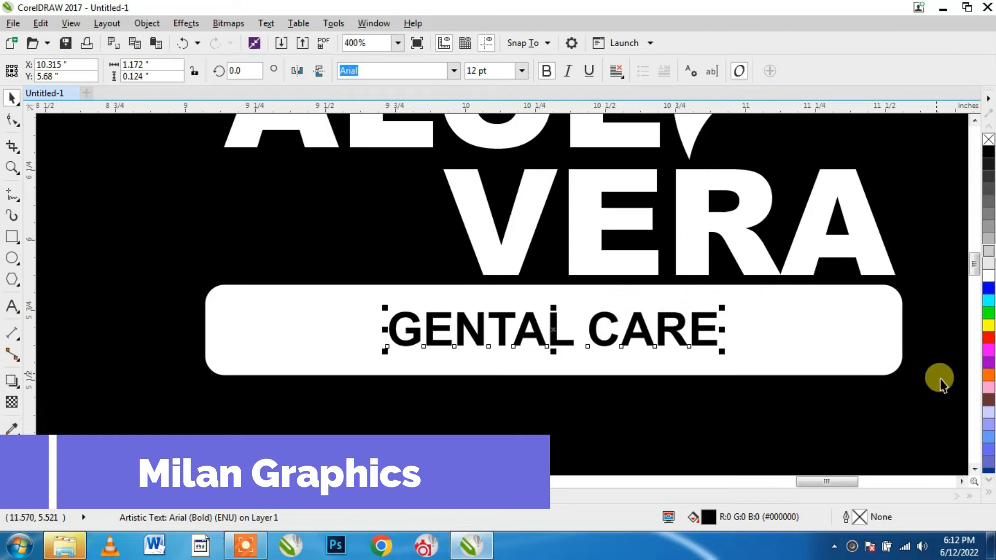
left_click(988, 374)
left_click(152, 497)
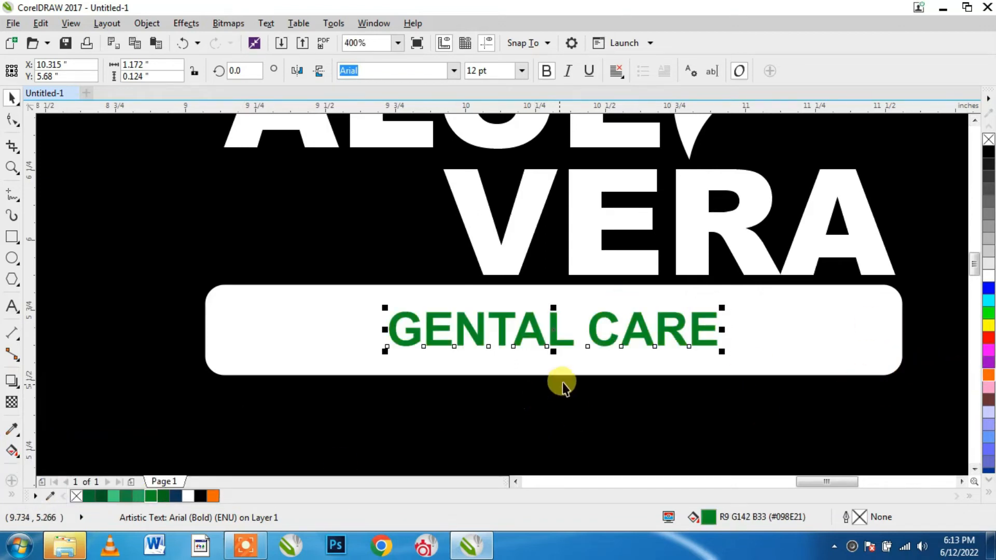
left_click(555, 420)
scroll(562, 356, "down", 2)
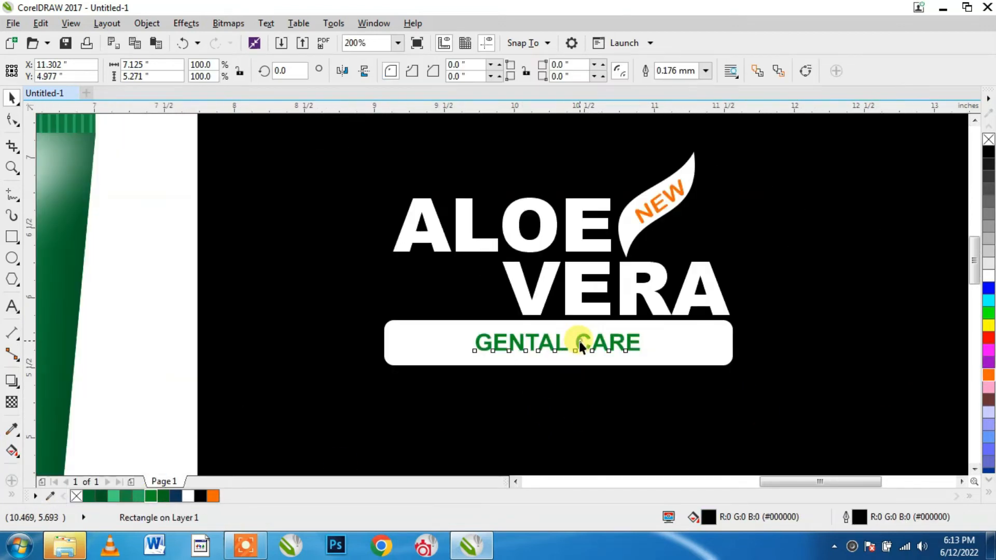
left_click(579, 341)
scroll(400, 325, "down", 2)
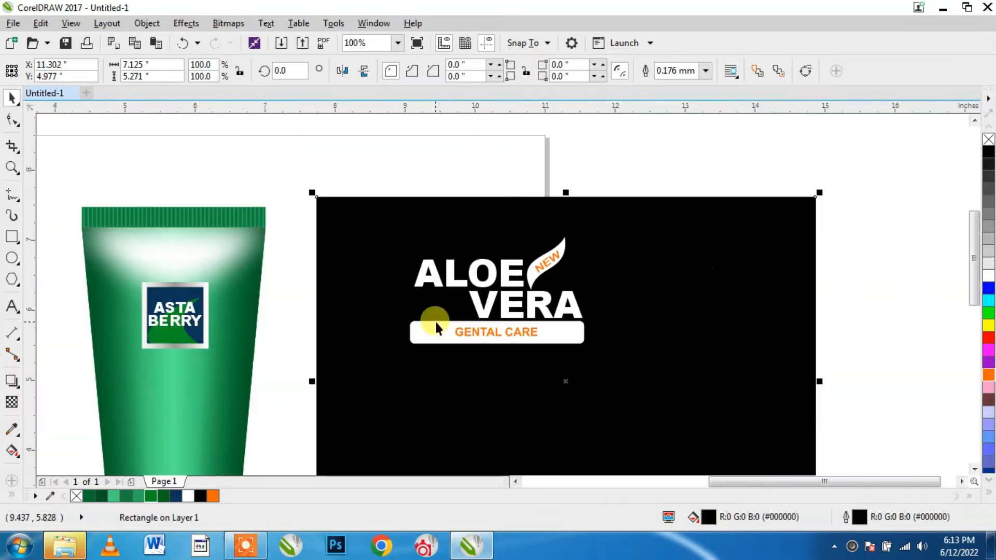
Duplicate the GENTAL CARE text onto the black area below the white bar.
scroll(449, 379, "up", 2)
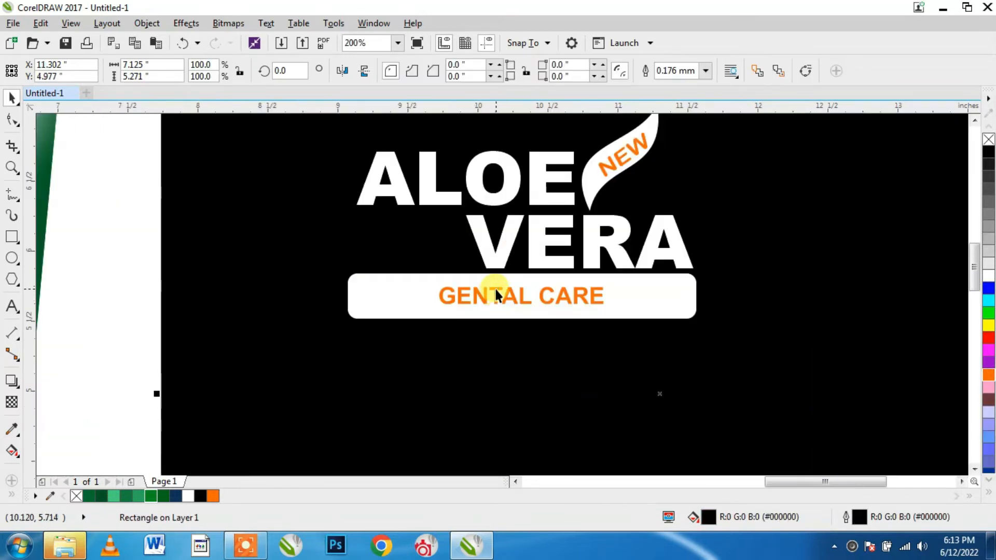
left_click(495, 293)
left_click_drag(491, 285, 411, 354)
right_click(411, 354)
Replace the copied text with the three lines SKIN HEALING GEL, FACE & BODY and AFTER SKIN SOOTHI.
key("F8")
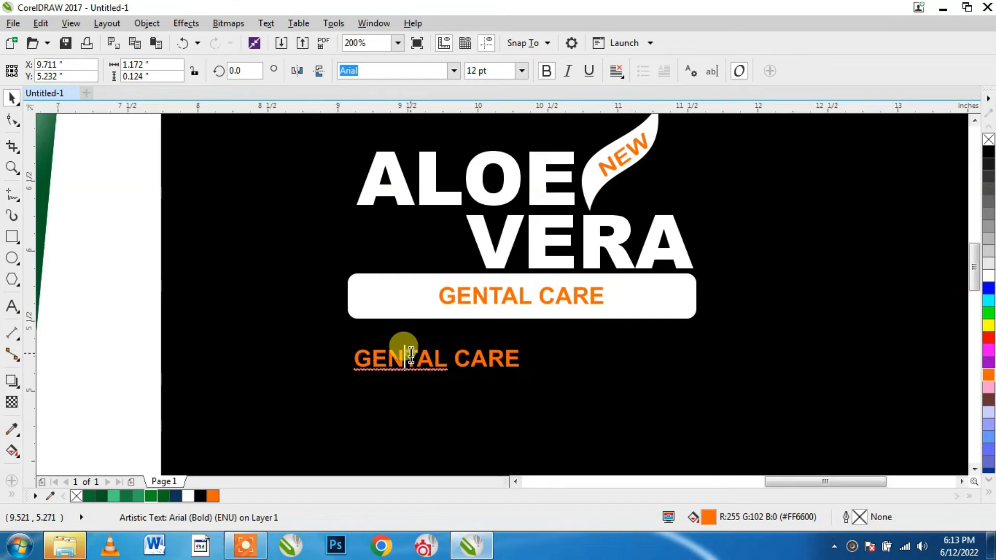
key("ctrl+a")
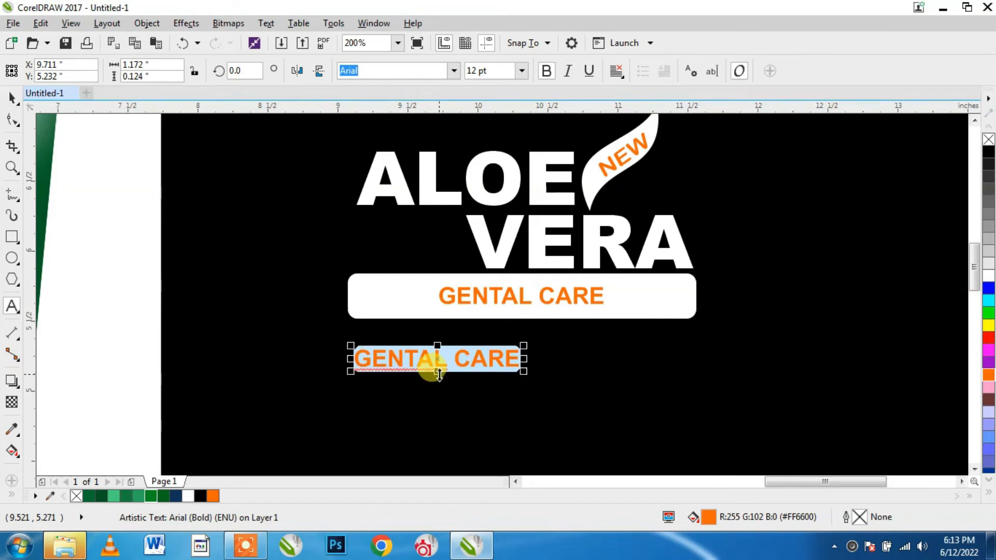
type("SKIN HEALI")
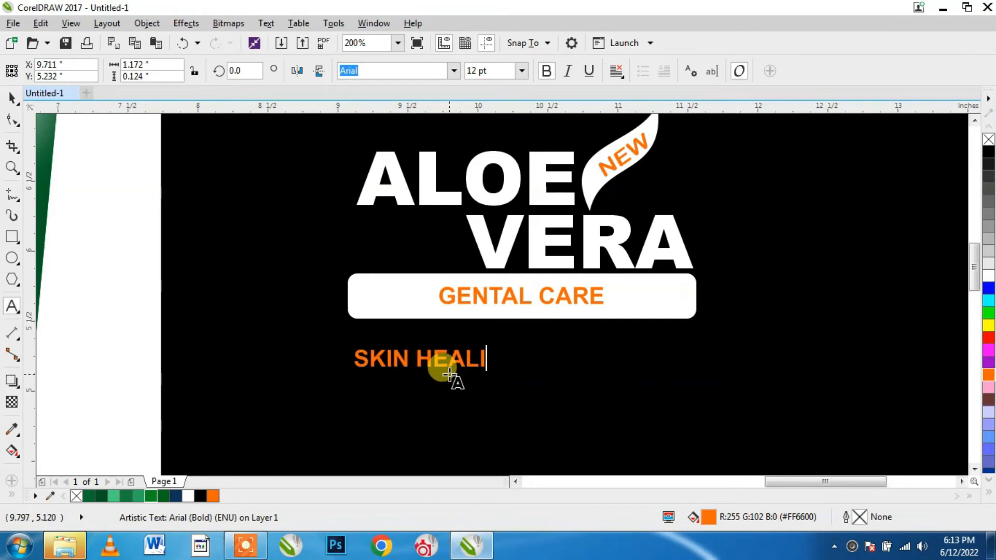
type("NG GEL")
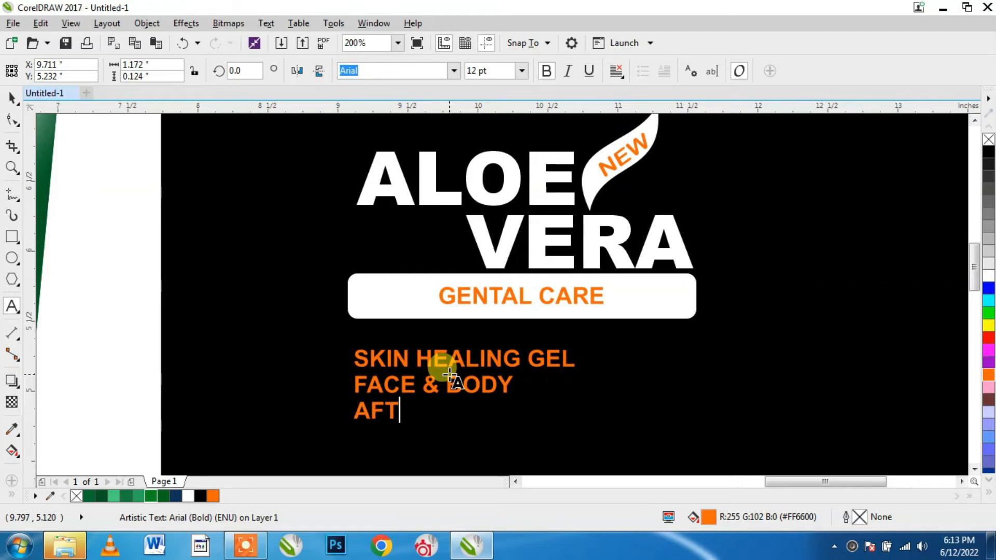
type("THI")
key("Return")
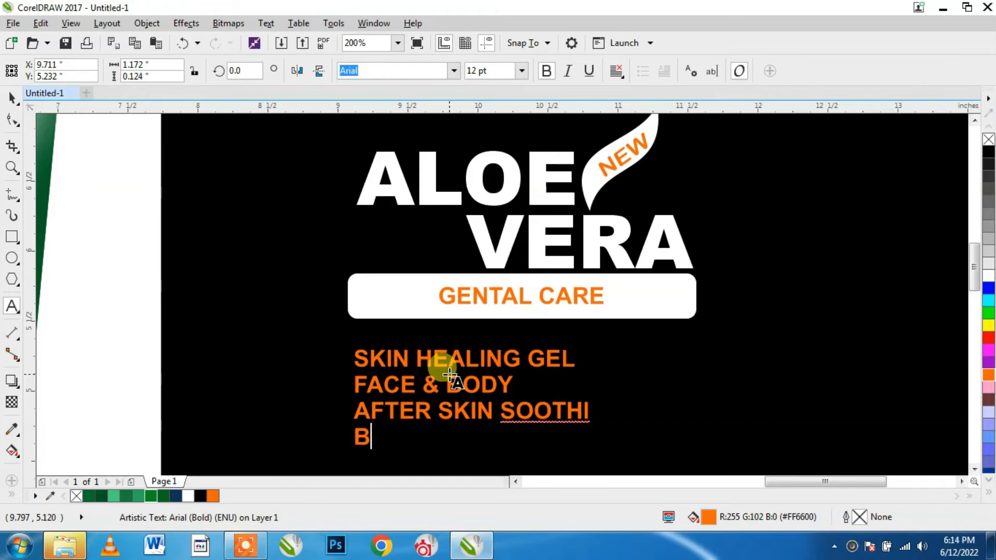
Add the lines "Brings Glow &" and "Nourishes Your Face" to the end of the orange text.
type("Brings gl")
key("BackSpace")
key("BackSpace")
type("Glow &")
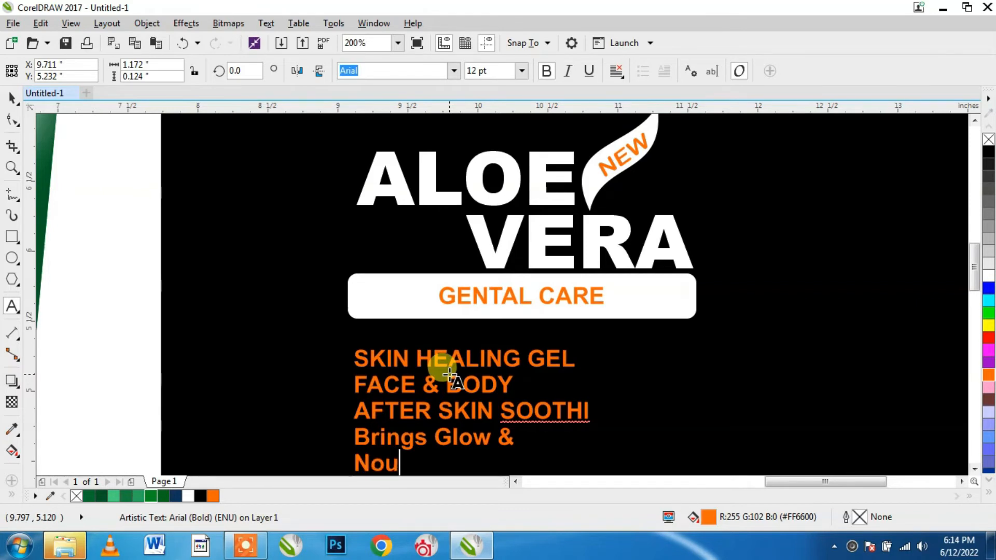
type("y")
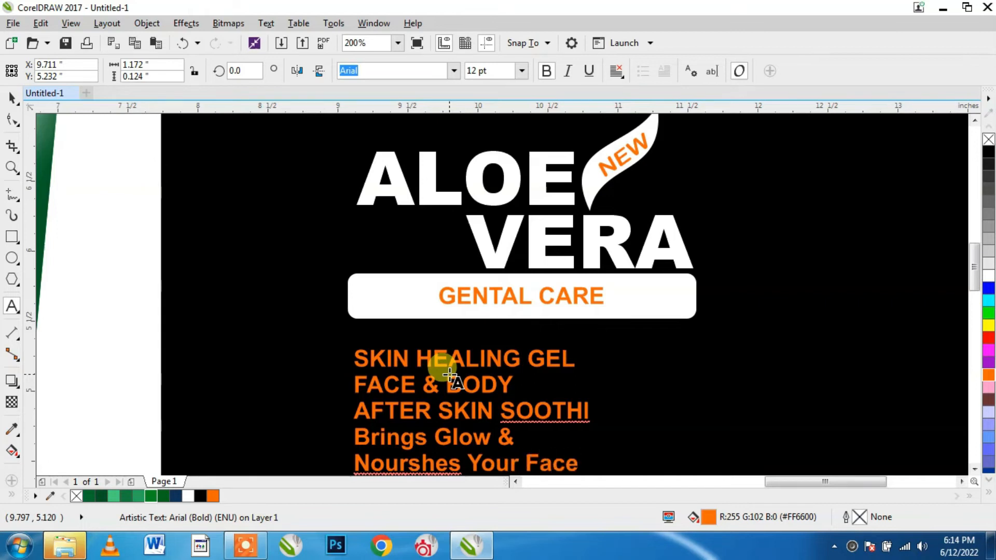
type("i")
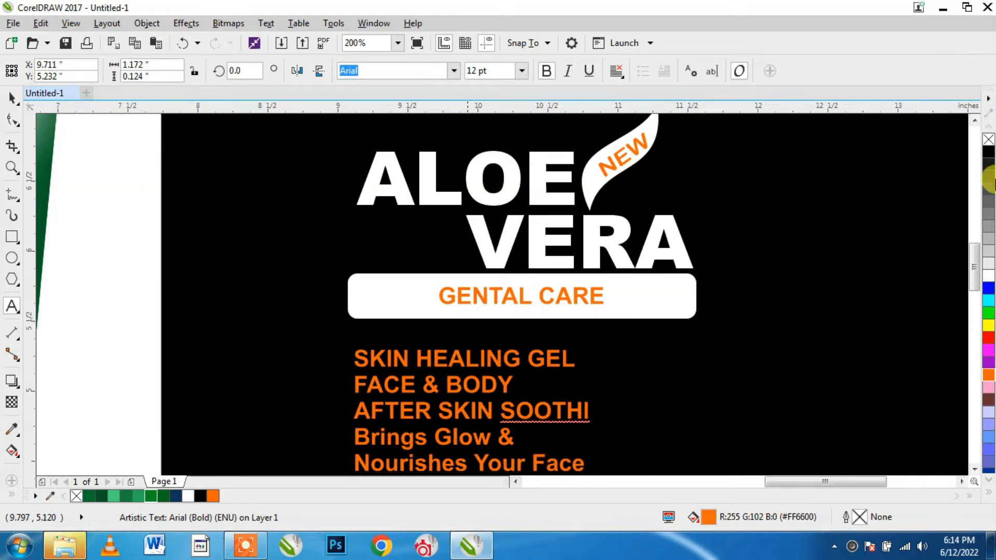
Center-align the five-line text beneath the white bar and set its font size to 20 pt.
left_click_drag(974, 269, 975, 279)
left_click(13, 98)
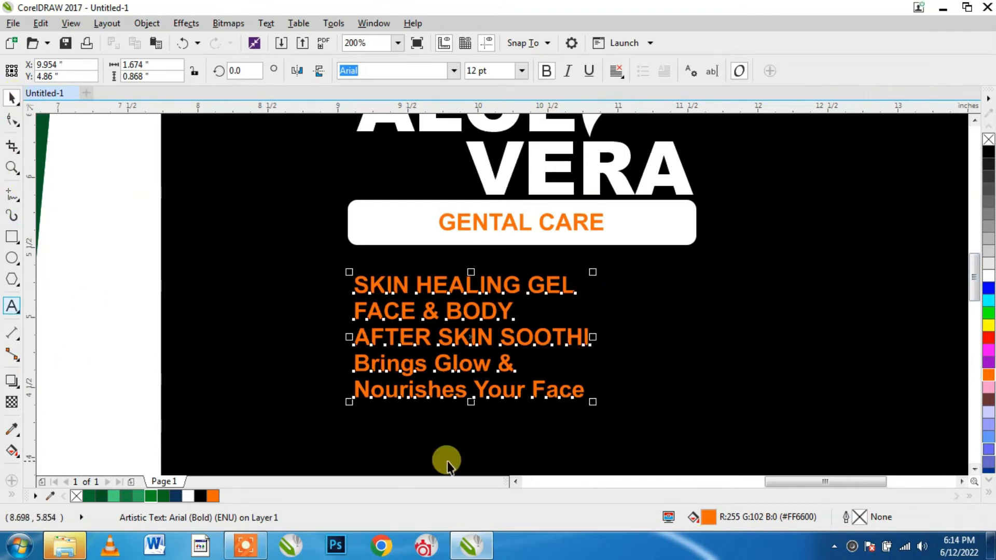
left_click(616, 71)
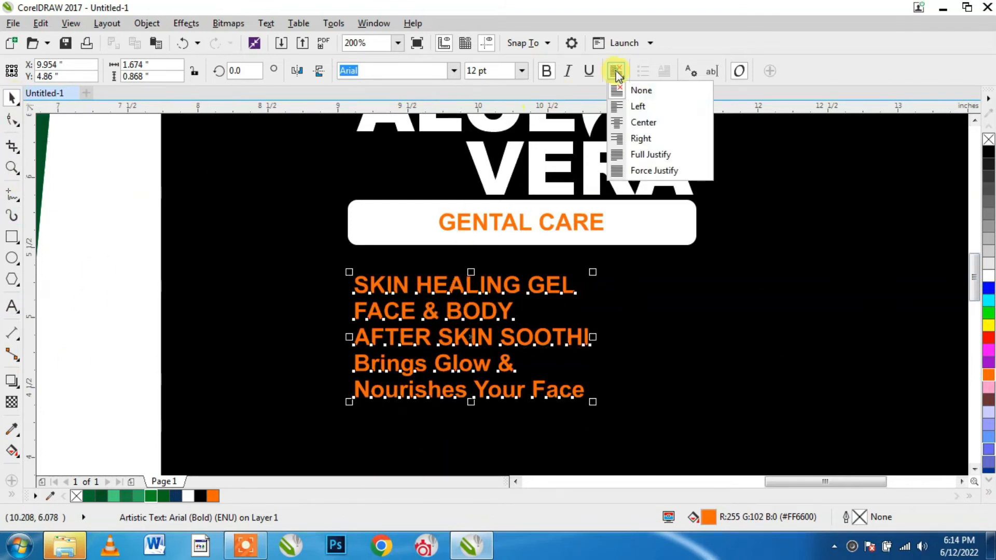
left_click(643, 125)
left_click_drag(507, 285, 566, 270)
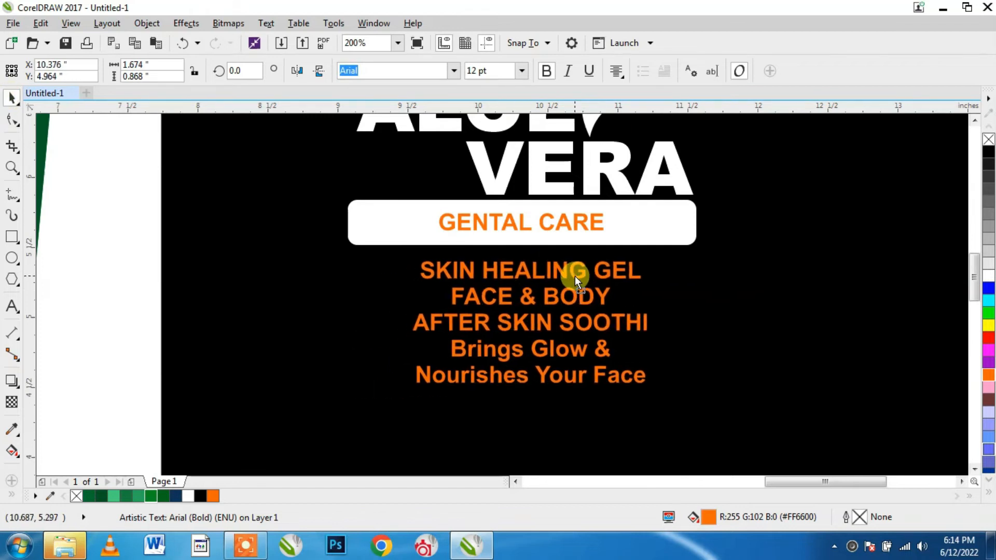
key("Return")
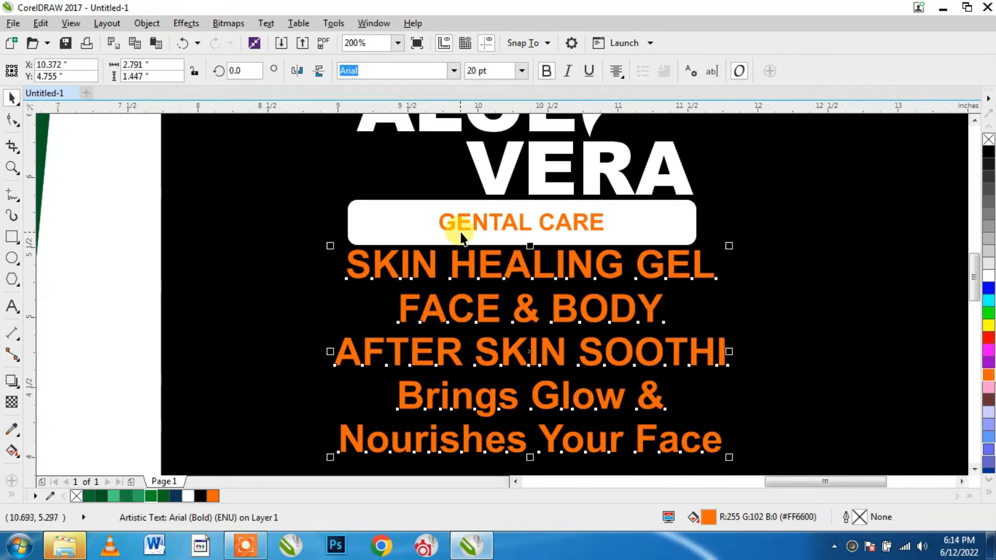
Group the ALOE VERA lettering, the NEW leaf and the GENTAL CARE bar.
scroll(526, 321, "down", 2)
left_click_drag(318, 151, 672, 290)
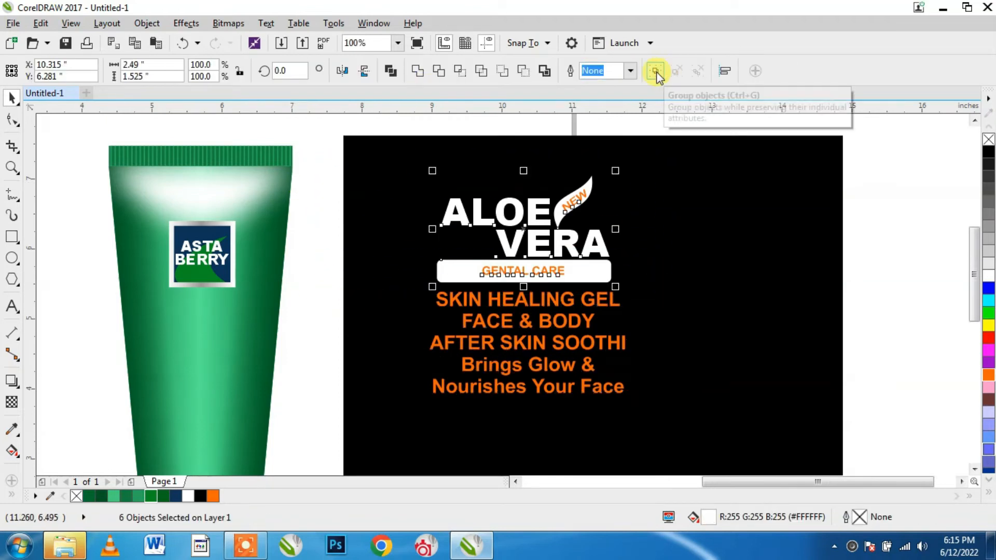
left_click(656, 73)
left_click_drag(523, 227, 258, 329)
key("ctrl+z")
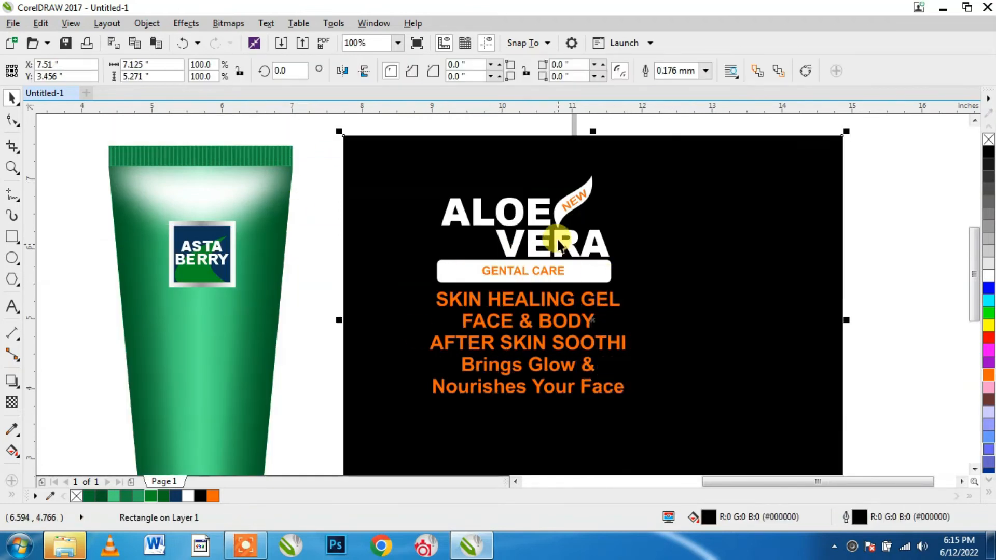
left_click(913, 246)
Move the ALOE VERA group onto the green tube and shrink it to about 1.64 by 1.0 inches.
left_click_drag(525, 232, 200, 332)
scroll(201, 343, "down", 1)
scroll(142, 378, "up", 1)
left_click_drag(346, 352, 314, 335)
scroll(213, 319, "up", 1)
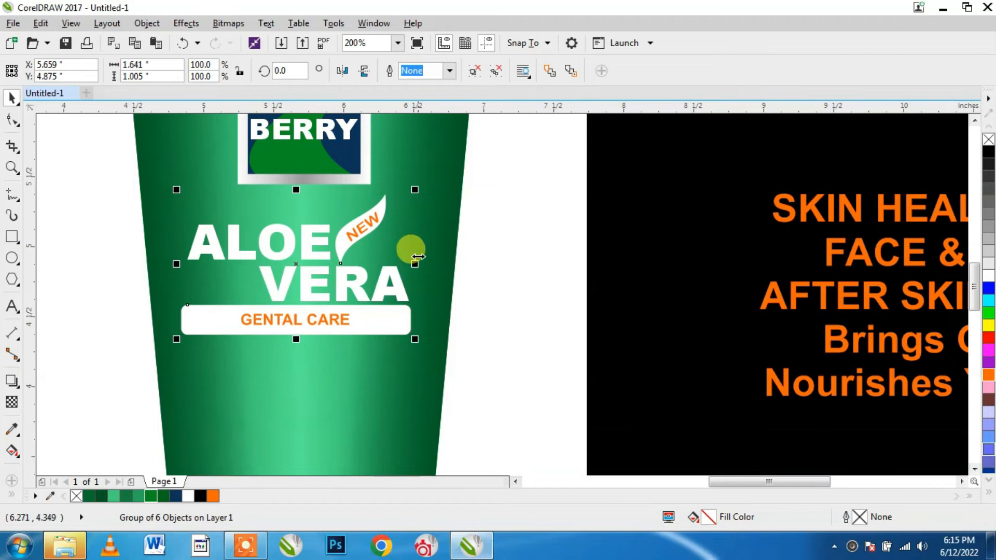
Enlarge the ALOE VERA group to about 1.82 by 1.11 inches and center it on the tube just under the ASTA BERRY logo.
mouse_move(415, 189)
left_mouse_down()
mouse_move(429, 169)
mouse_move(427, 181)
left_mouse_up()
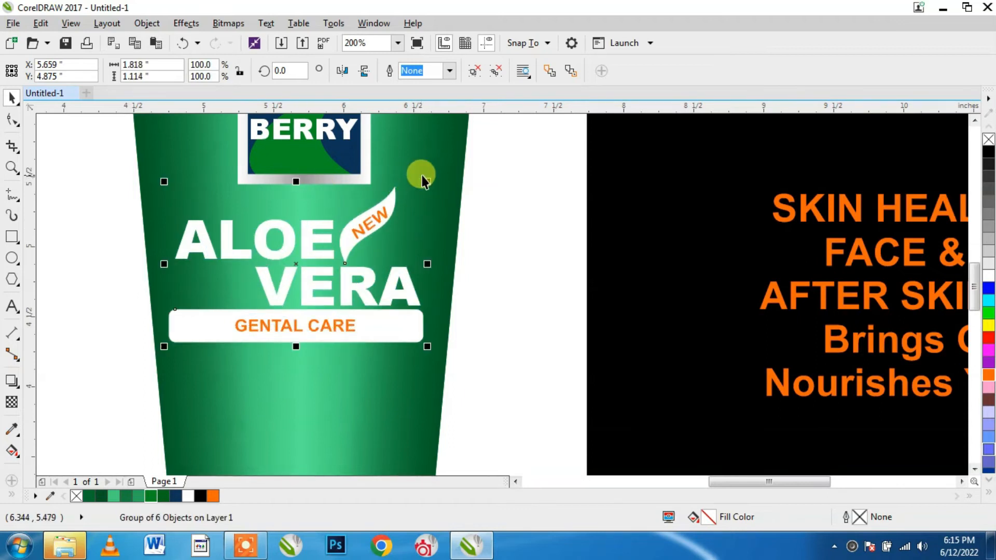
left_click_drag(384, 205, 378, 193)
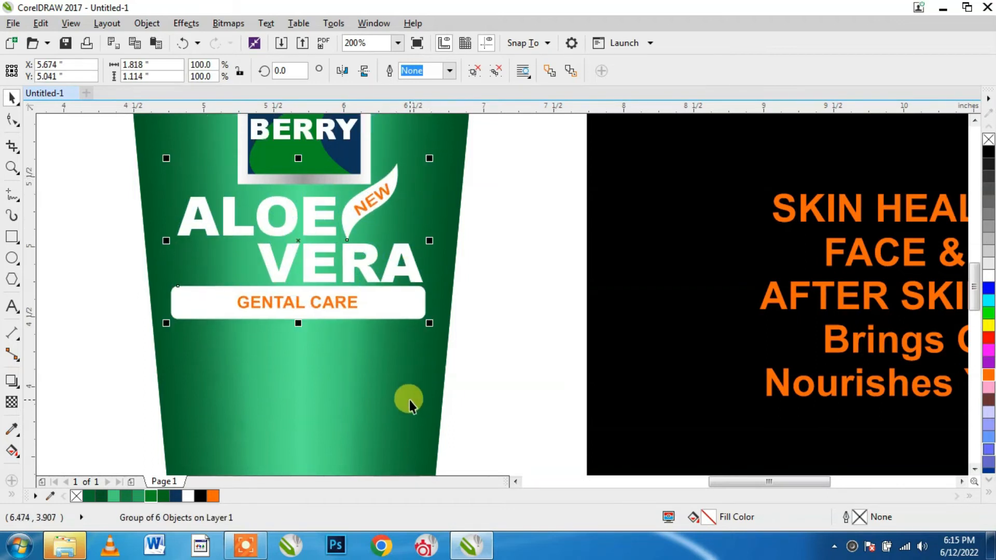
left_click(410, 400, "shift")
left_click(516, 379)
scroll(360, 296, "down", 1)
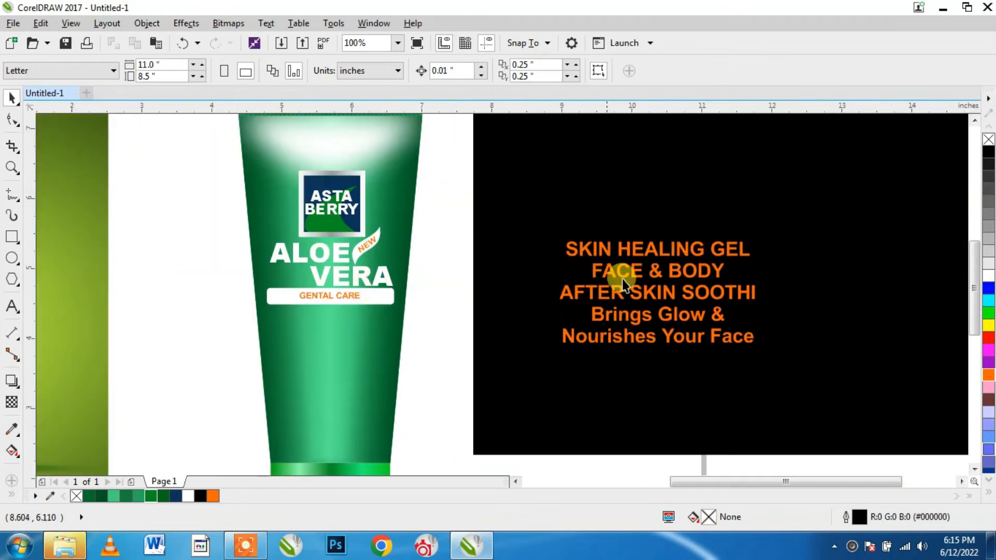
Move the five-line description text onto the tube beneath the GENTAL CARE bar.
left_click(661, 249)
left_click_drag(650, 293, 326, 394)
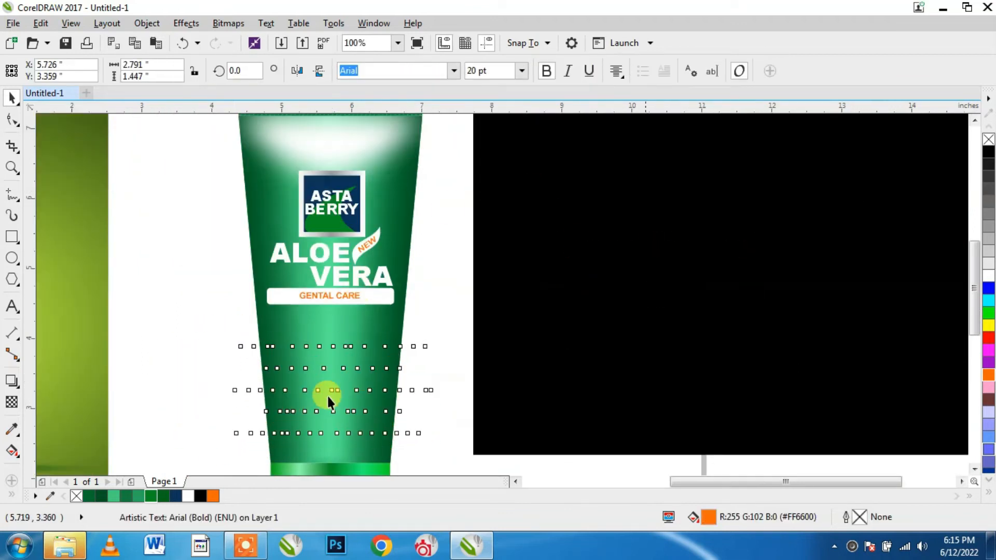
scroll(327, 395, "down", 1)
scroll(322, 430, "up", 1)
Shrink the ASTA BERRY logo to about 0.8 inches square and nudge the ALOE VERA group up closer to it.
left_click(344, 186)
left_click_drag(373, 215, 374, 214)
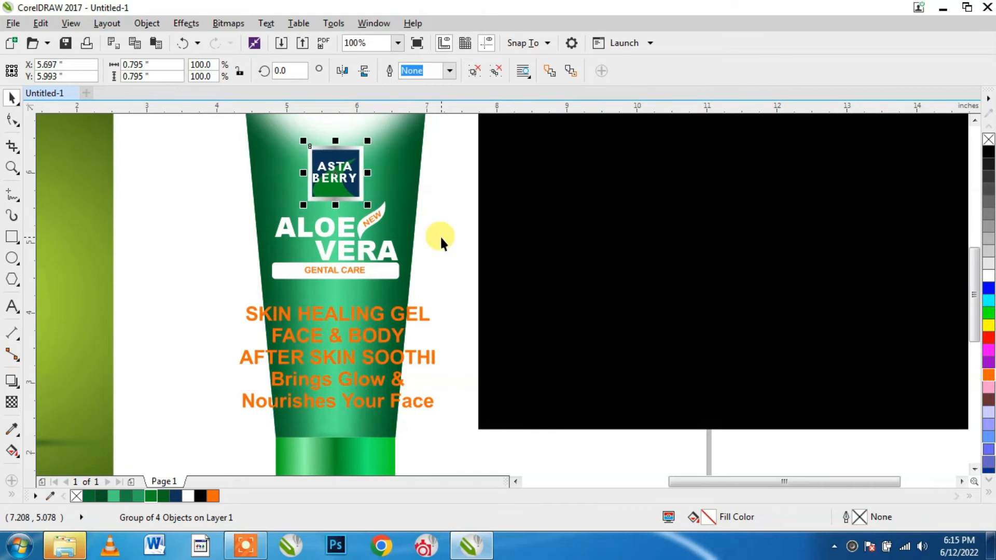
left_click(440, 238)
left_click(362, 230)
key("Up")
key("Up")
key("Up")
key("Up")
key("Up")
key("Up")
key("Up")
key("Up")
key("Up")
key("Up")
key("Up")
key("Up")
key("Up")
key("Up")
key("Up")
key("Up")
key("Up")
left_click(452, 245)
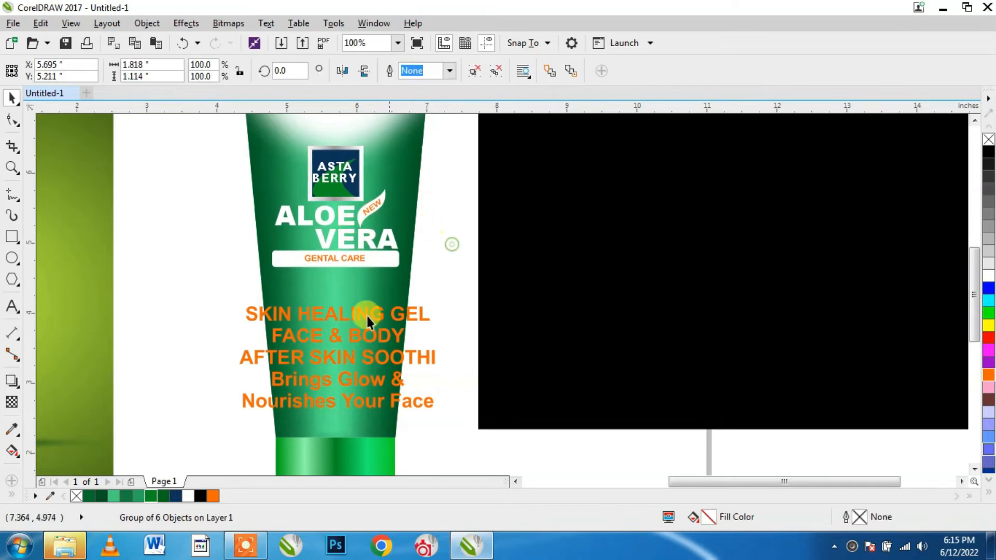
Break the description text apart into separate lines and move SKIN HEALING GEL up just beneath the GENTAL CARE bar.
left_click(367, 315)
left_click(146, 22)
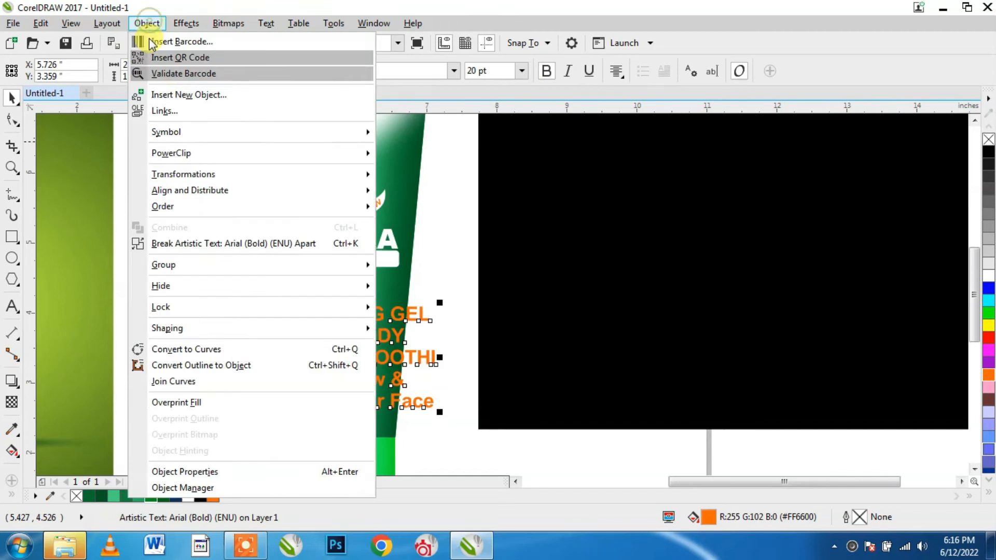
left_click(186, 244)
left_click(471, 255)
scroll(334, 303, "up", 2)
left_click_drag(361, 229, 361, 223)
Set the SKIN HEALING GEL line to 16 pt, reduce it to about 1.84 inches wide, and center it on the tube.
left_click(490, 71)
type("16")
key("Return")
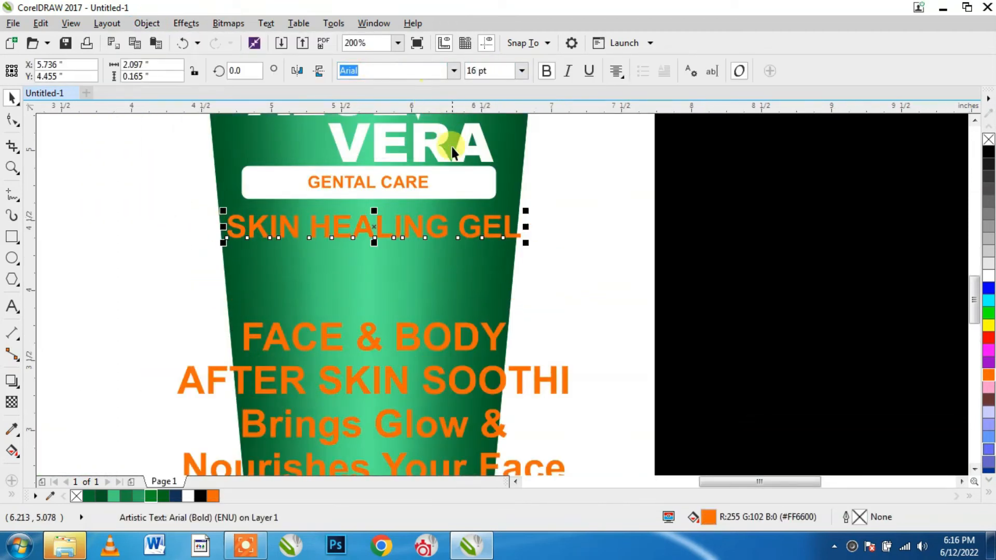
left_click(427, 278, "shift")
key("c")
left_click(599, 222)
Move FACE & BODY directly under SKIN HEALING GEL, set it to 18 pt, and center it on the tube.
left_click_drag(456, 325, 456, 246)
left_click(493, 71)
type("18")
key("Return")
left_click(485, 300, "shift")
key("c")
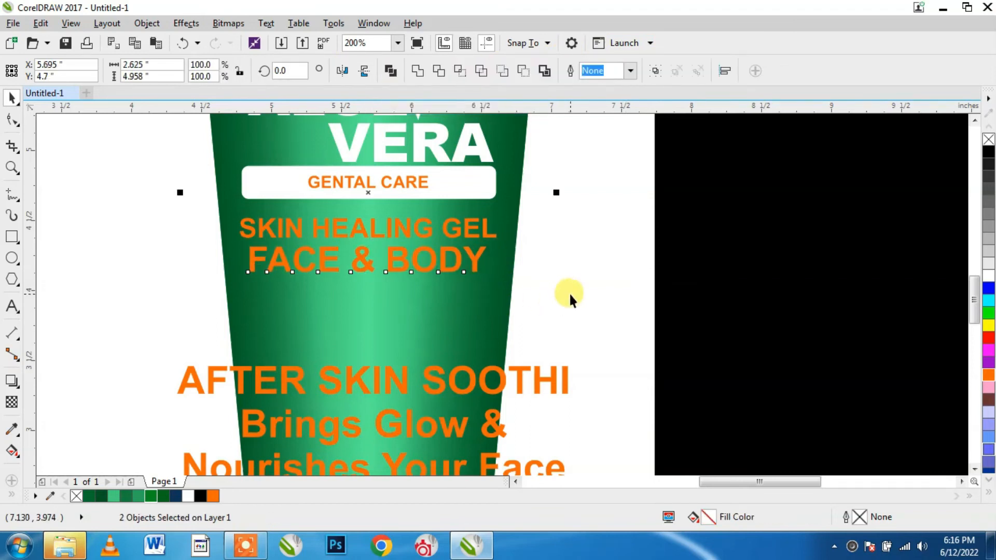
Move AFTER SKIN SOOTHI up beneath FACE & BODY and set its font size to 13 pt.
left_click(569, 294)
left_click_drag(435, 376, 425, 297)
left_click(495, 72)
type("16")
key("Return")
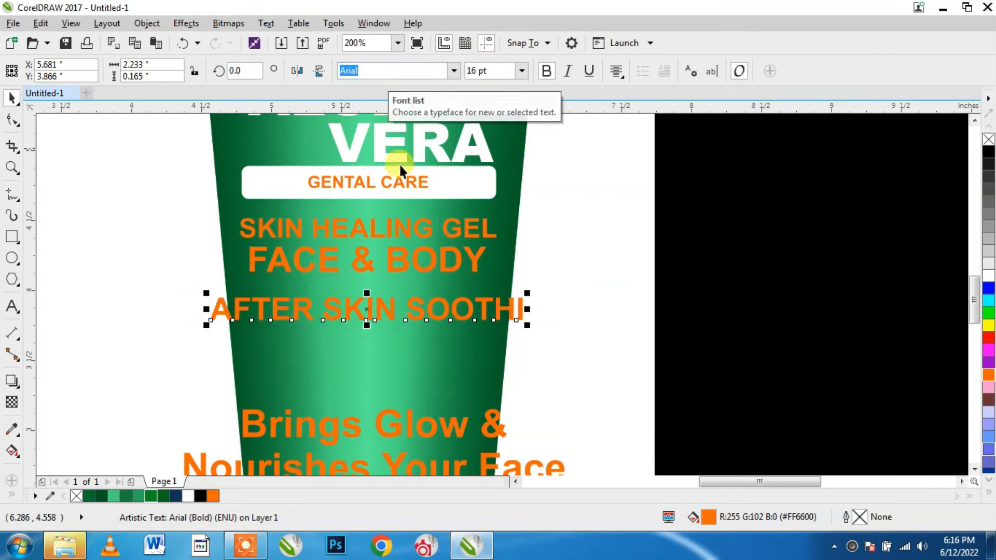
left_click(475, 70)
type("13")
key("Return")
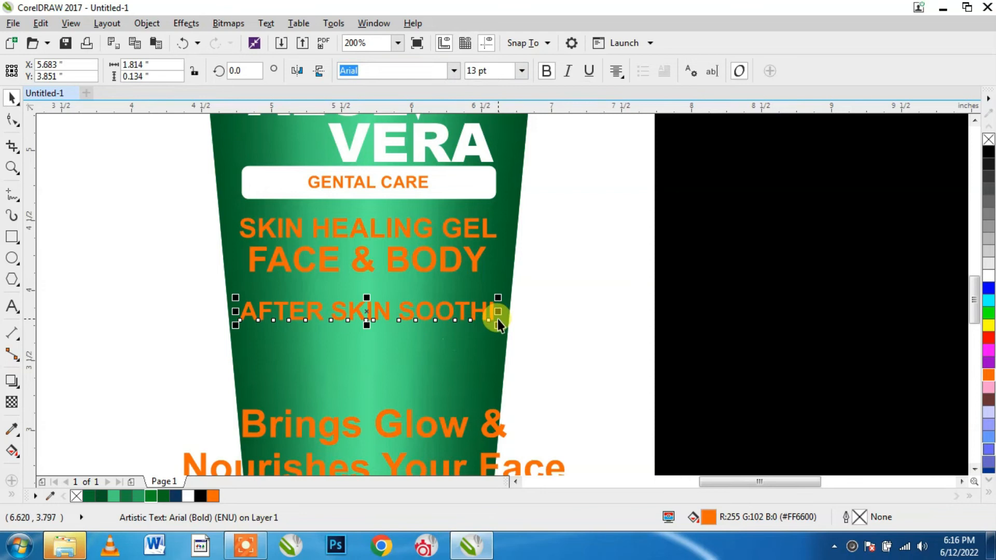
Tighten the letter spacing of AFTER SKIN SOOTHI, narrow it to about 1.56 inches wide, and nudge it up toward FACE & BODY.
key("F10")
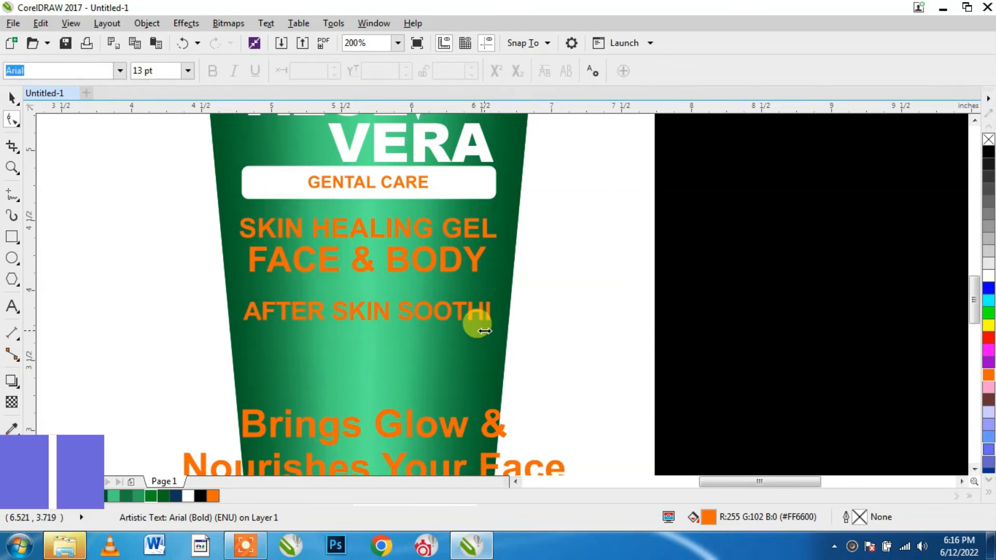
key("space")
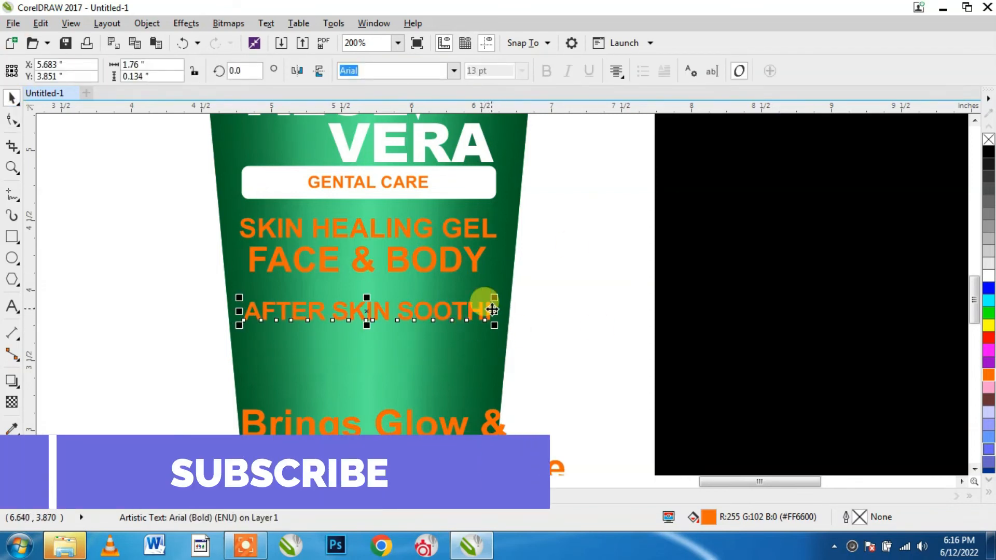
left_click_drag(494, 312, 473, 311)
key("Up")
key("Up")
key("Up")
key("Up")
key("Up")
key("Up")
key("Up")
key("Up")
key("Up")
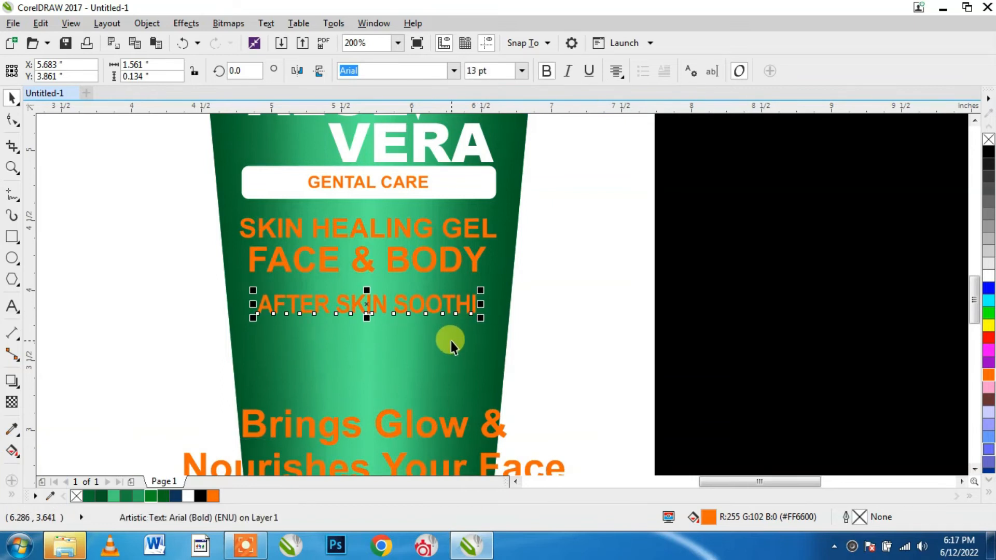
left_click(555, 296)
Draw a horizontal line about 1.61 inches long between FACE & BODY and AFTER SKIN SOOTHI, with a white 0.5 mm outline.
left_click(11, 193)
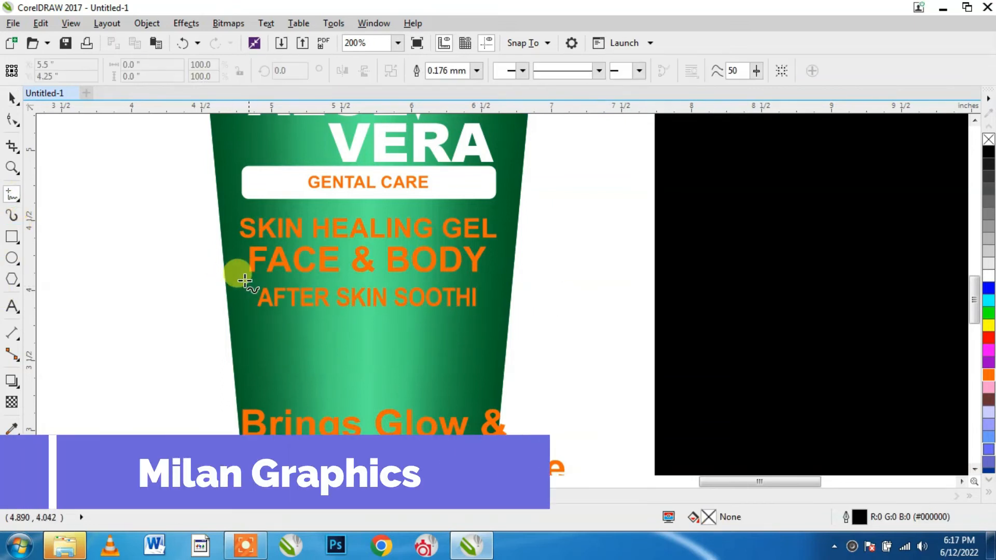
left_click_drag(254, 283, 480, 283)
left_click(476, 70)
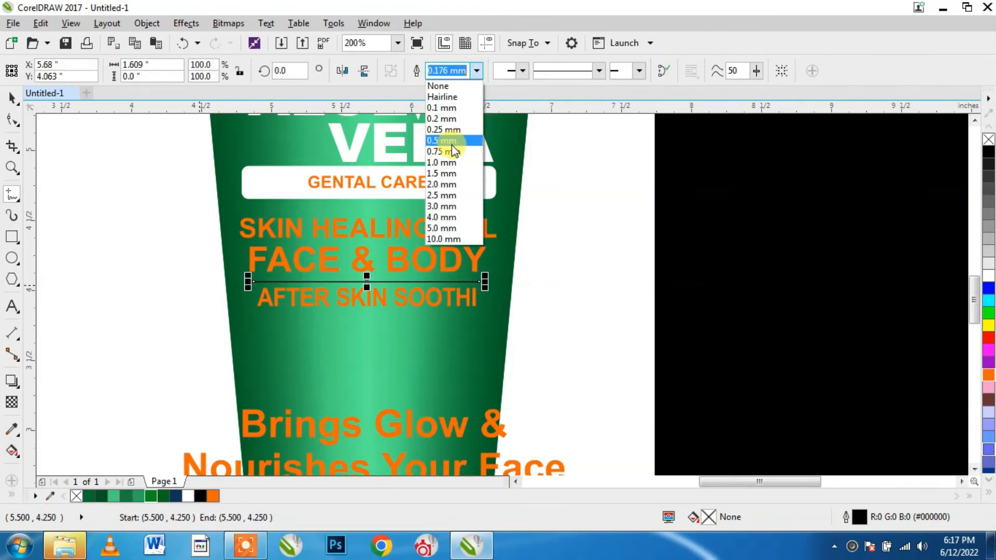
left_click(453, 141)
right_click(988, 271)
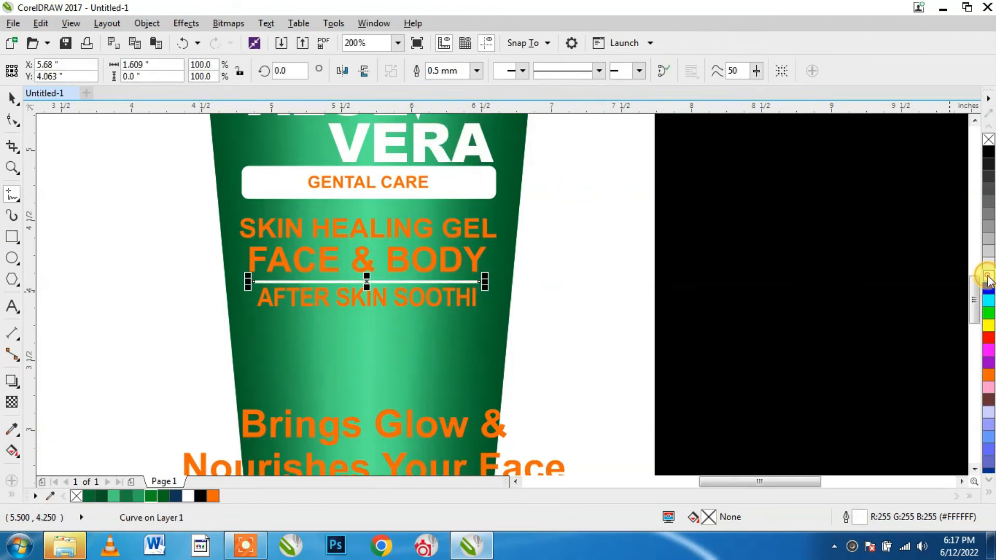
Duplicate the white line straight down to just beneath AFTER SKIN SOOTHI.
left_click(13, 96)
scroll(393, 334, "up", 2)
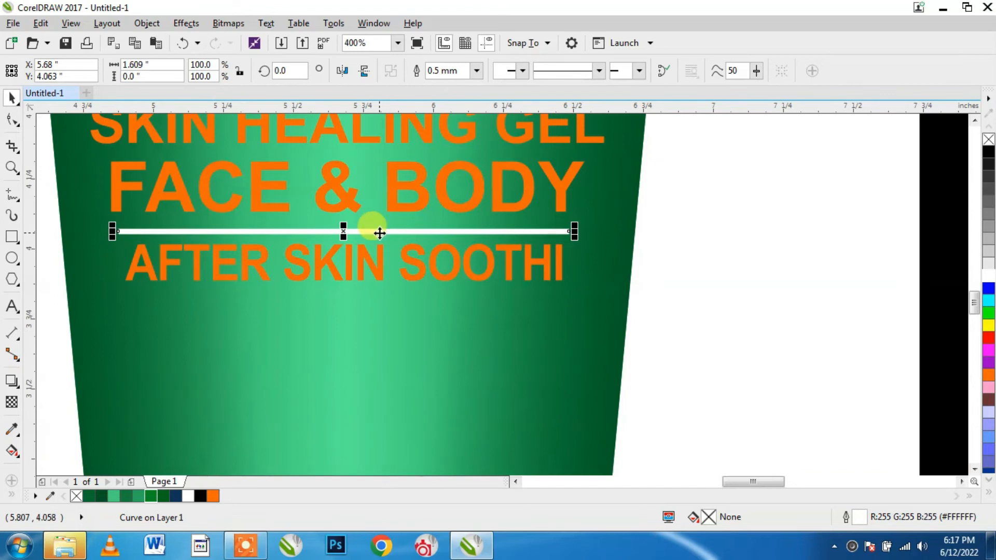
left_click_drag(379, 234, 356, 293)
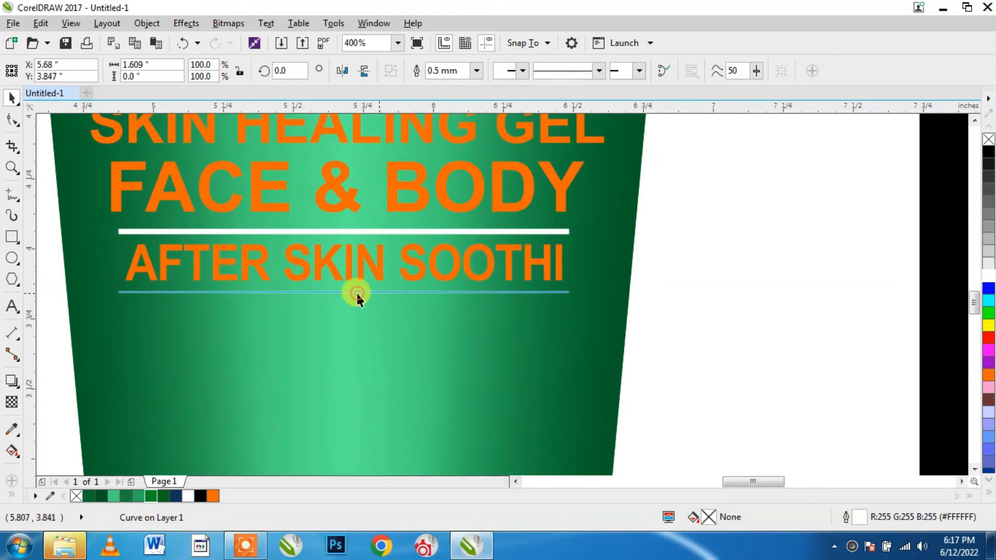
scroll(358, 293, "down", 3)
scroll(312, 340, "up", 2)
left_click(583, 270)
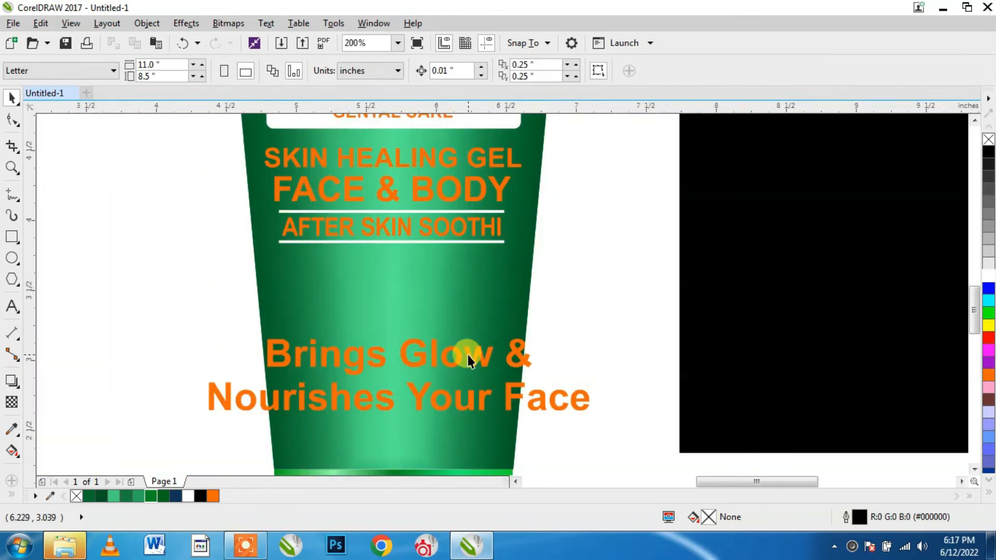
Set the Brings Glow & and Nourishes Your Face lines to 10 pt.
left_click(516, 357)
left_click(535, 390, "shift")
left_click_drag(500, 71, 405, 69)
type("14")
key("Return")
left_click_drag(500, 70, 467, 70)
type("10")
key("Return")
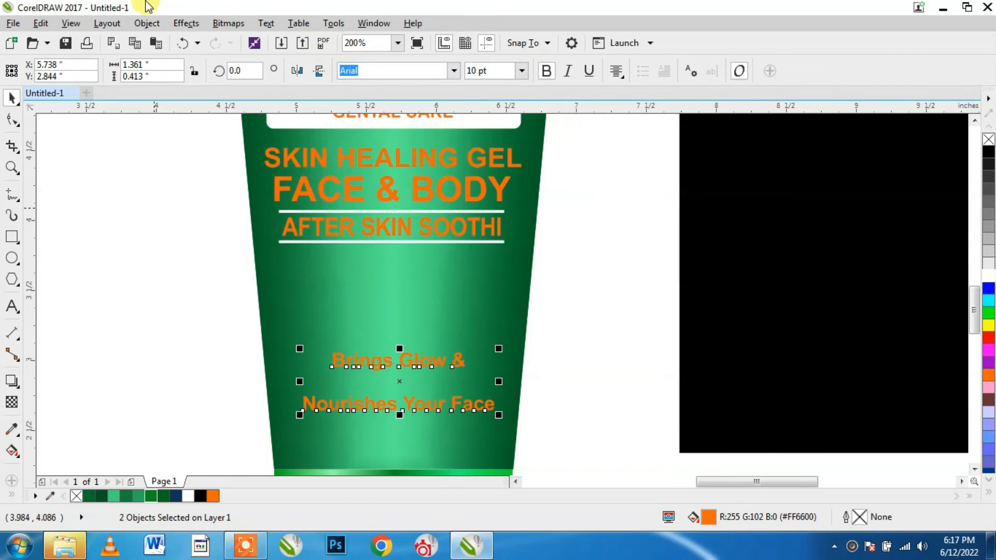
Stack Brings Glow & and Nourishes Your Face closely beneath the lower white line and center them on the tube.
left_click(438, 383)
left_click(407, 360)
left_click_drag(396, 340, 388, 272)
left_click(409, 399, "shift")
left_click_drag(441, 401, 438, 288)
left_click(501, 328, "shift")
key("c")
left_click(561, 326)
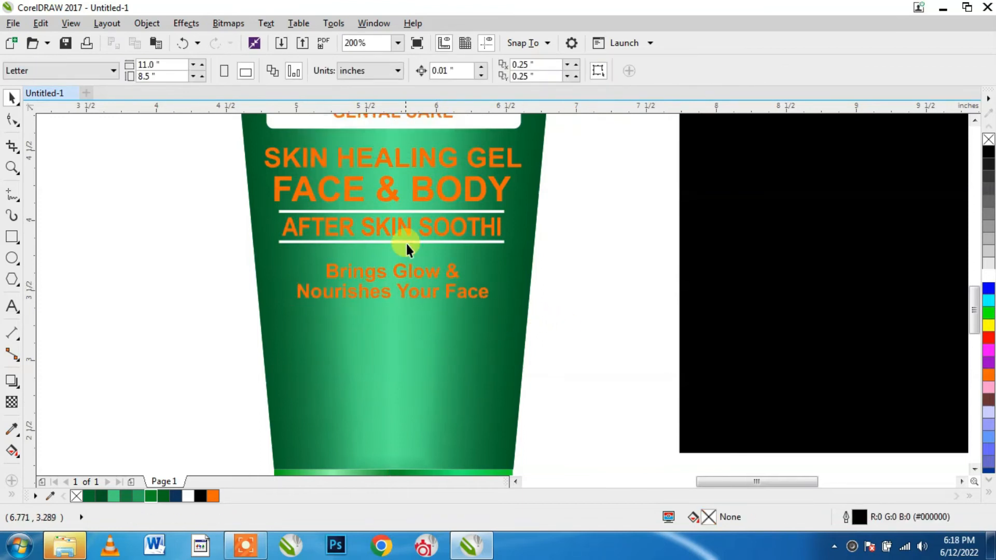
Fill all five description text lines on the tube with black.
left_click(415, 175)
left_click(431, 162)
left_click(480, 201, "shift")
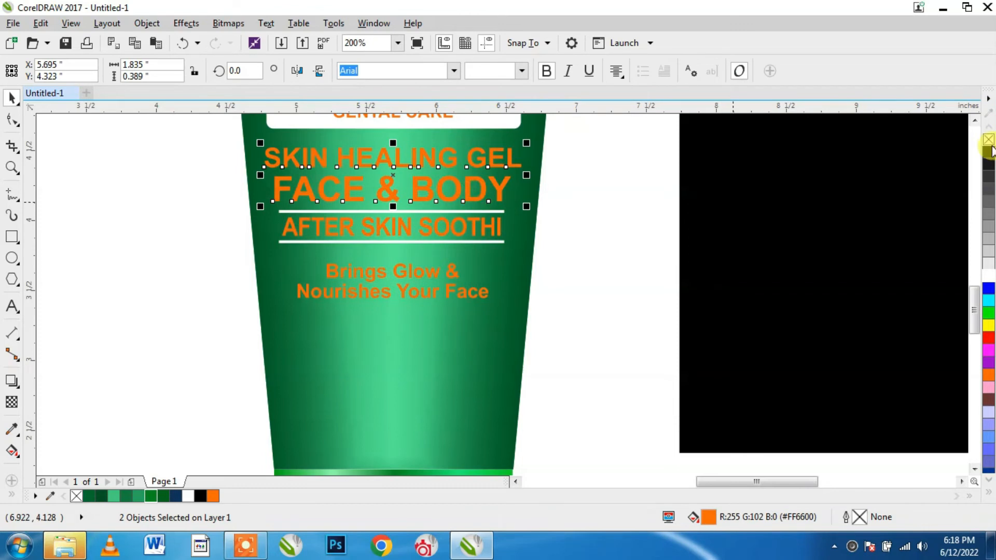
left_click(988, 151)
left_click(442, 220)
left_click(988, 152)
left_click(424, 269)
left_click(422, 289, "shift")
left_click(988, 152)
Nudge the Brings Glow & and Nourishes Your Face lines up closer to the lower white line.
key("Up")
key("Up")
left_click(507, 326, "shift")
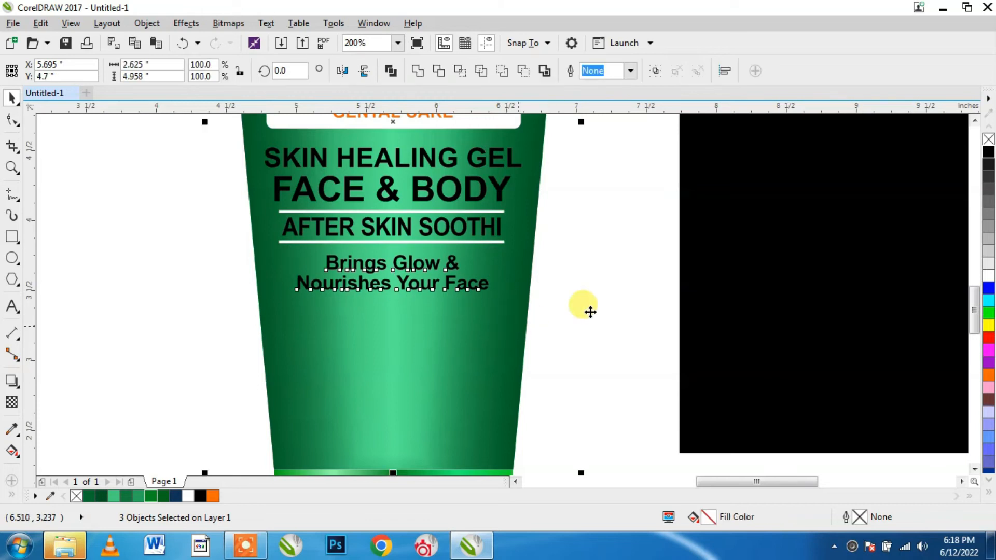
left_click(589, 311)
Delete the black background rectangle beside the tube.
scroll(411, 299, "down", 1)
left_click(567, 280)
key("Delete")
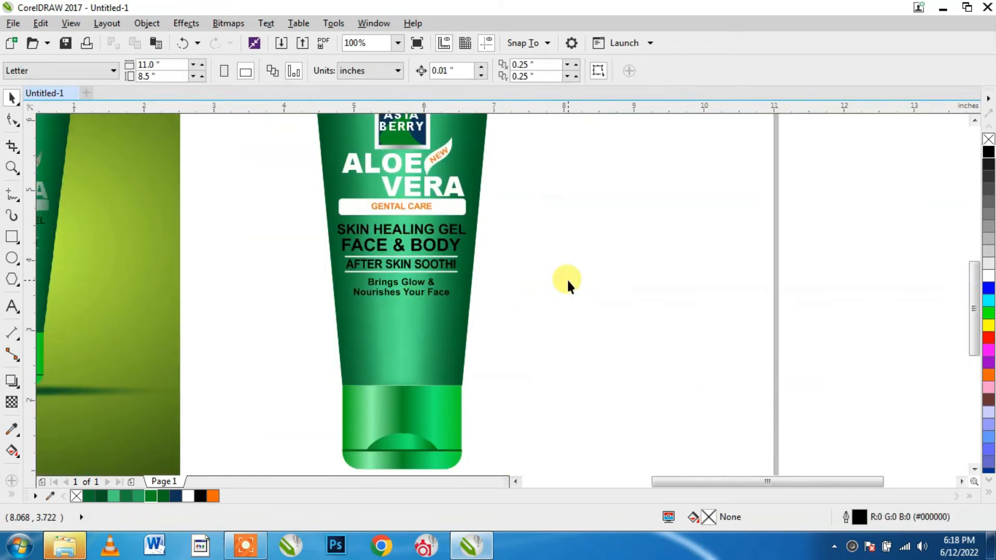
Draw a tall, narrow closed triangle in the empty area beside the tube as the base of an aloe leaf.
left_click(11, 194)
left_click(646, 178)
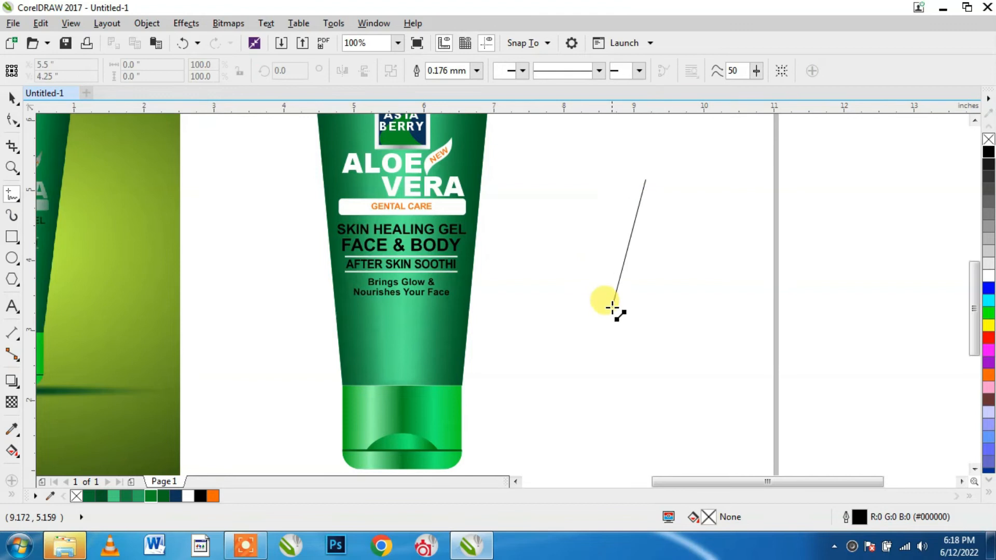
left_click(617, 341)
left_click(618, 341)
left_click(642, 338)
left_click(646, 178)
Bend the triangle's three sides into curves to form a pointed leaf with a rounded base.
left_click(12, 121)
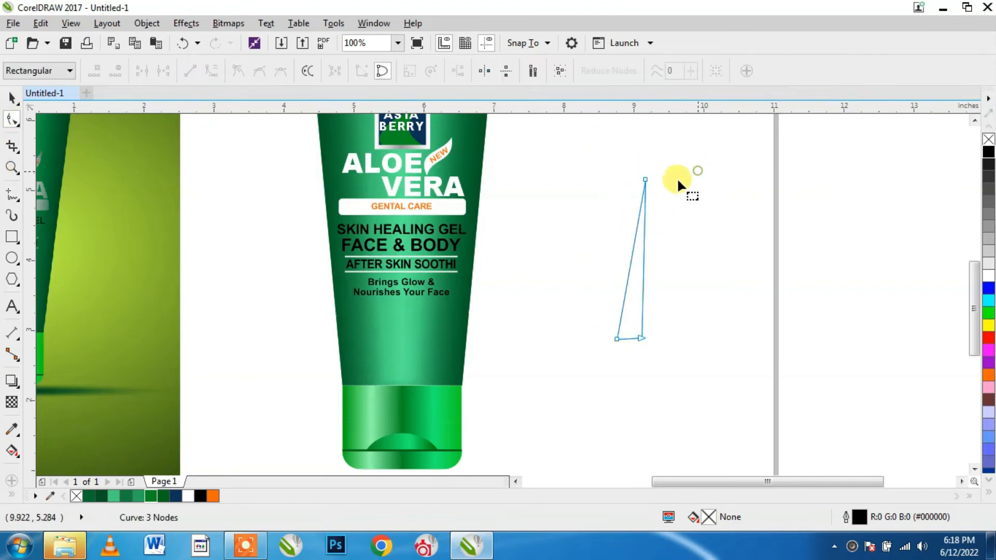
mouse_move(629, 272)
left_mouse_down()
mouse_move(574, 281)
mouse_move(632, 289)
mouse_move(622, 265)
left_mouse_up()
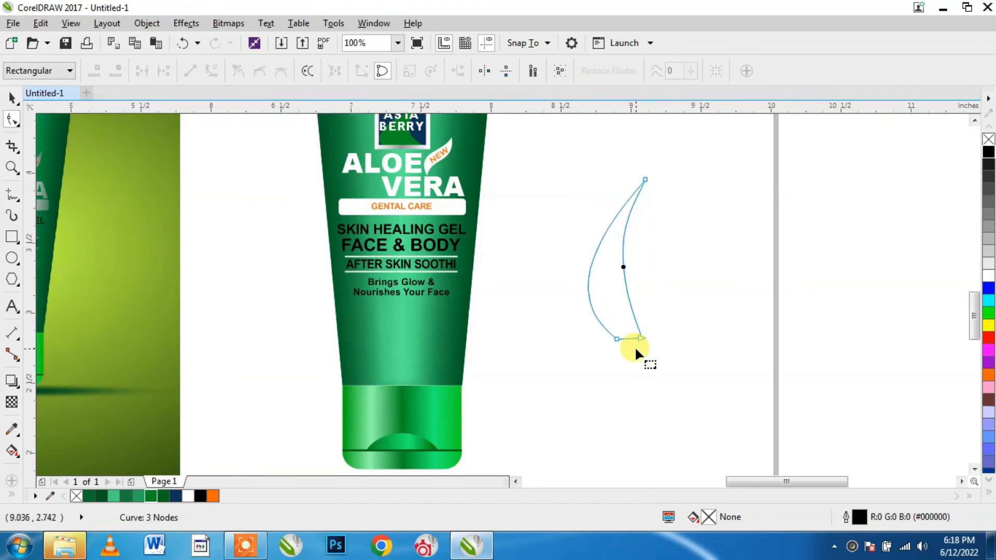
scroll(634, 346, "up", 2)
left_click_drag(624, 324, 628, 337)
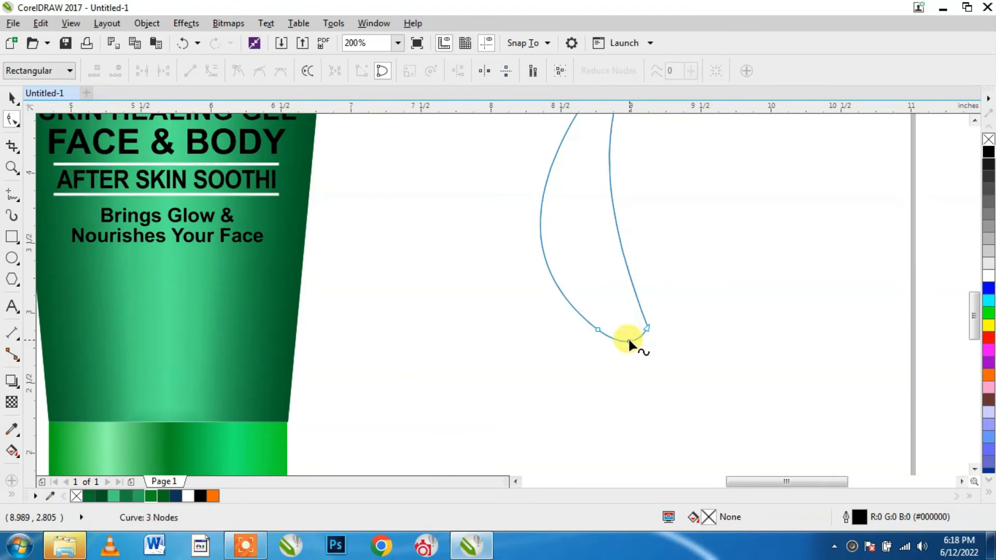
scroll(628, 337, "down", 2)
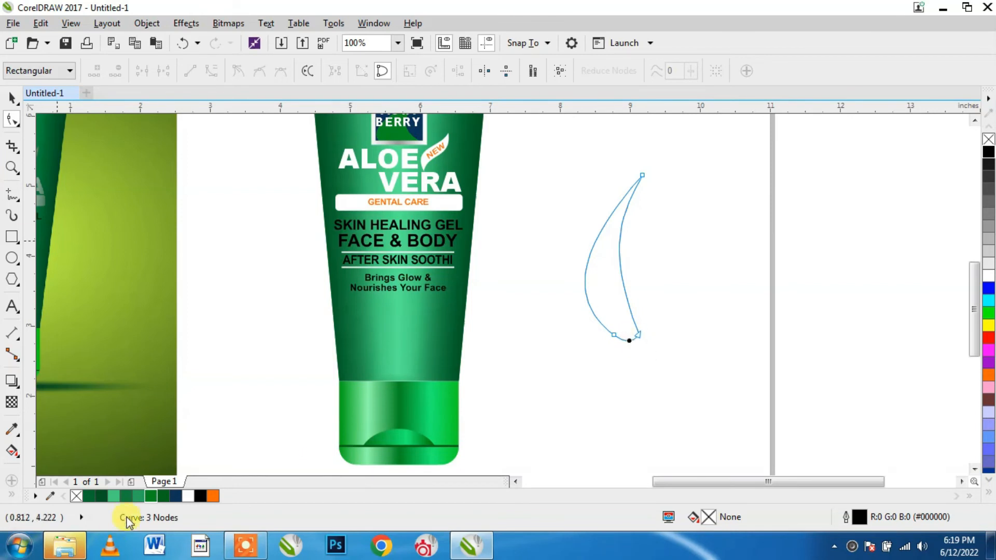
Fill the leaf with green #098E21 and remove its outline.
left_click(98, 497)
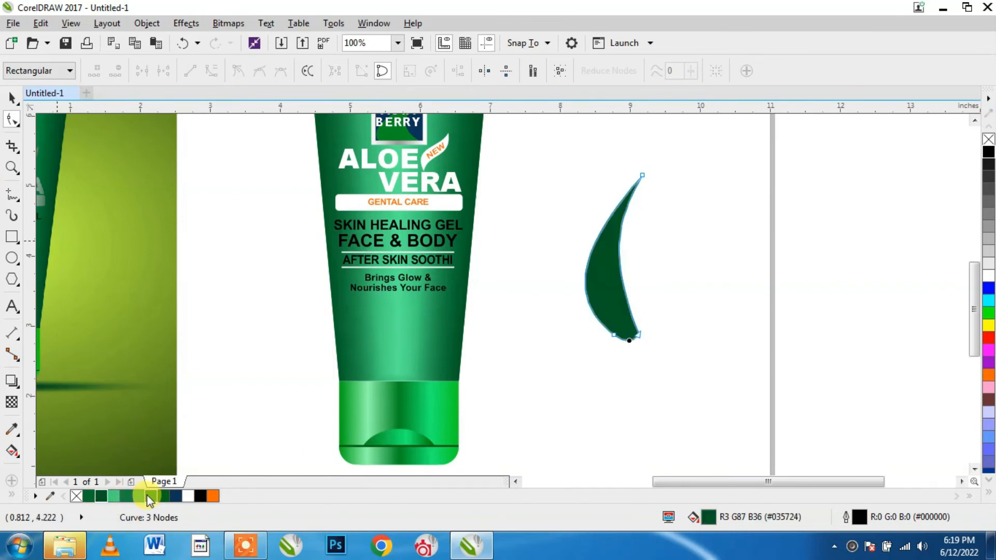
left_click(150, 496)
right_click(987, 140)
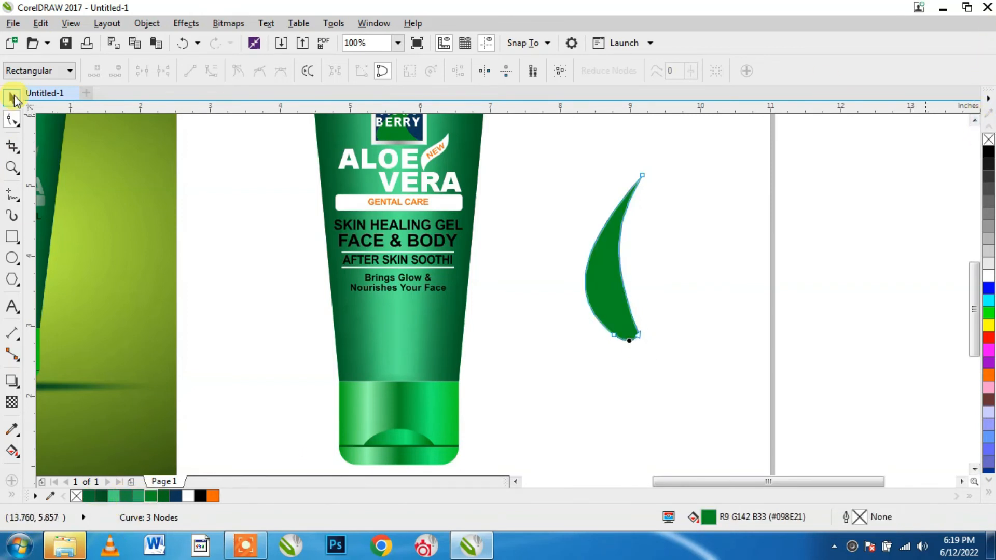
left_click(14, 98)
Apply a mesh fill to the leaf and add grid lines to make a 3 by 11 mesh.
left_click(623, 282)
left_click(18, 453)
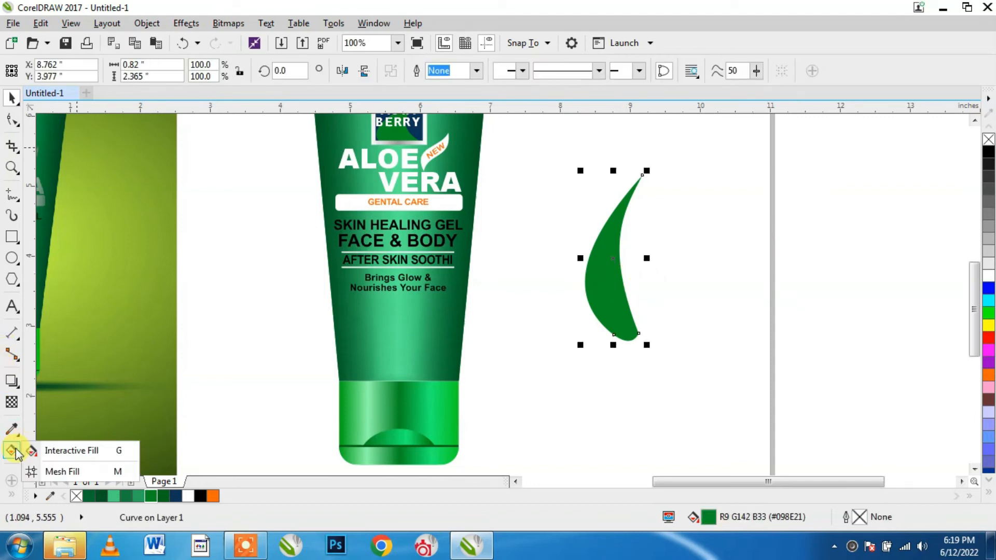
left_click(51, 471)
scroll(629, 307, "up", 2)
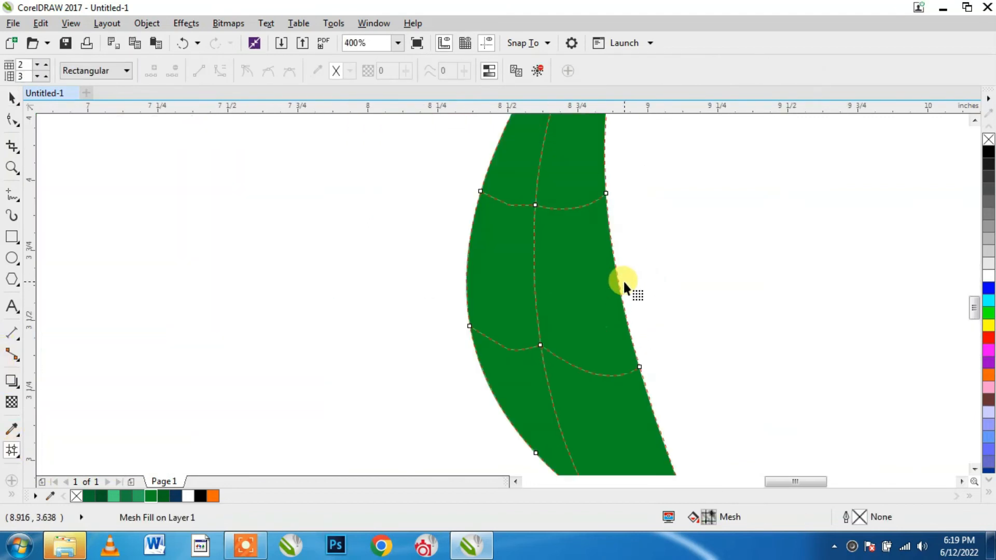
double_click(620, 293)
scroll(621, 301, "down", 1)
double_click(637, 362)
double_click(645, 383)
double_click(638, 406)
double_click(615, 221)
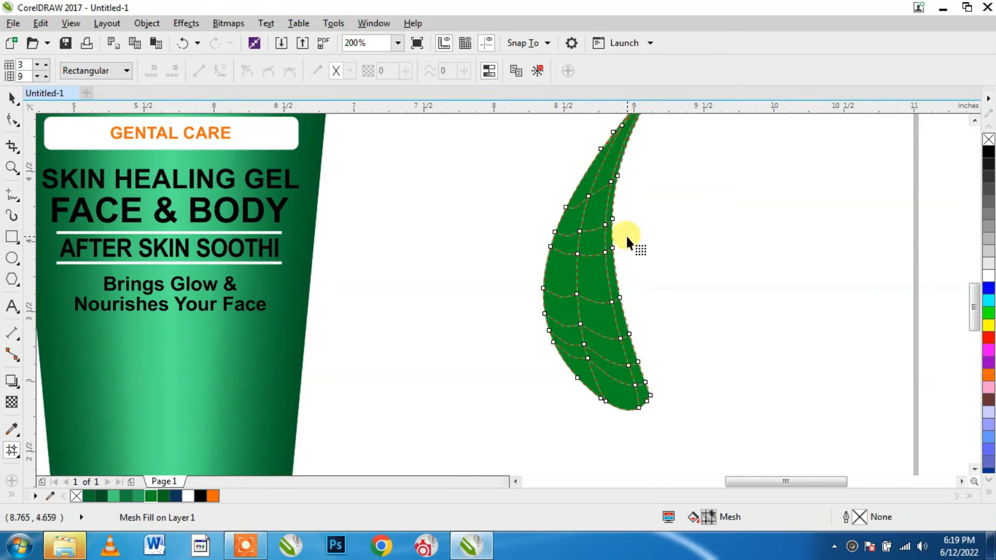
double_click(546, 267)
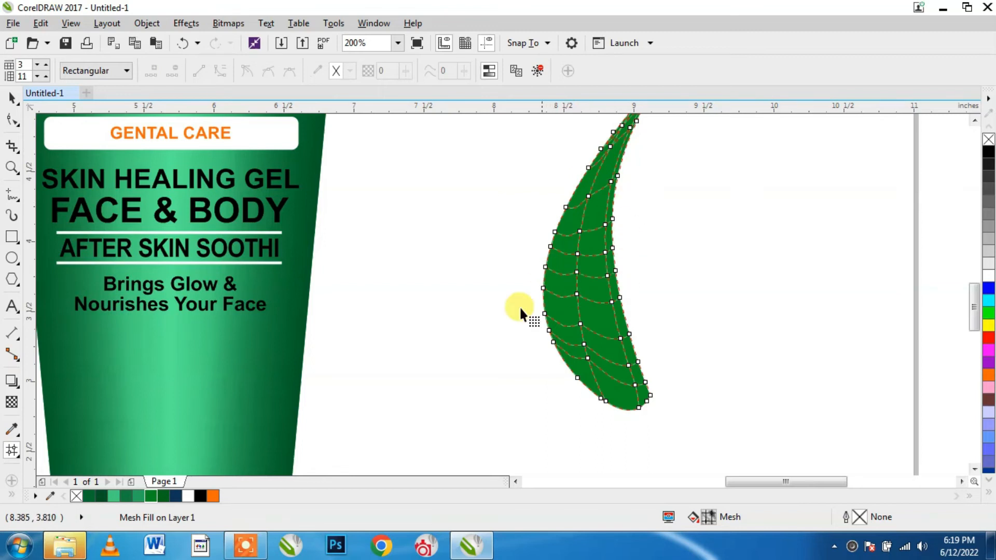
Color the mesh nodes along the leaf's outer curved edge bright green.
left_click_drag(531, 218, 562, 360)
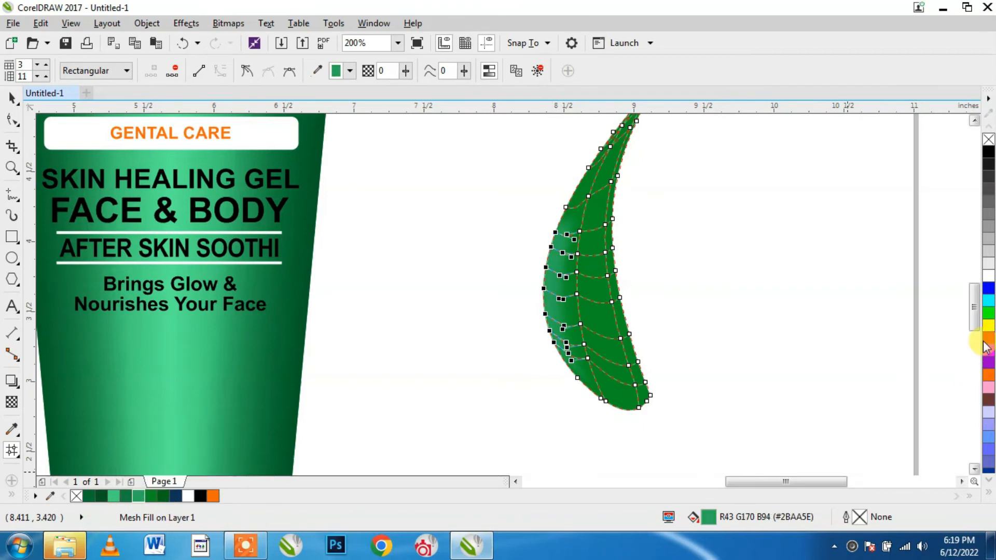
left_click(987, 312)
Color the mesh nodes along the leaf's inner curved edge and beside its rounded base bright green.
left_click_drag(622, 312, 614, 319)
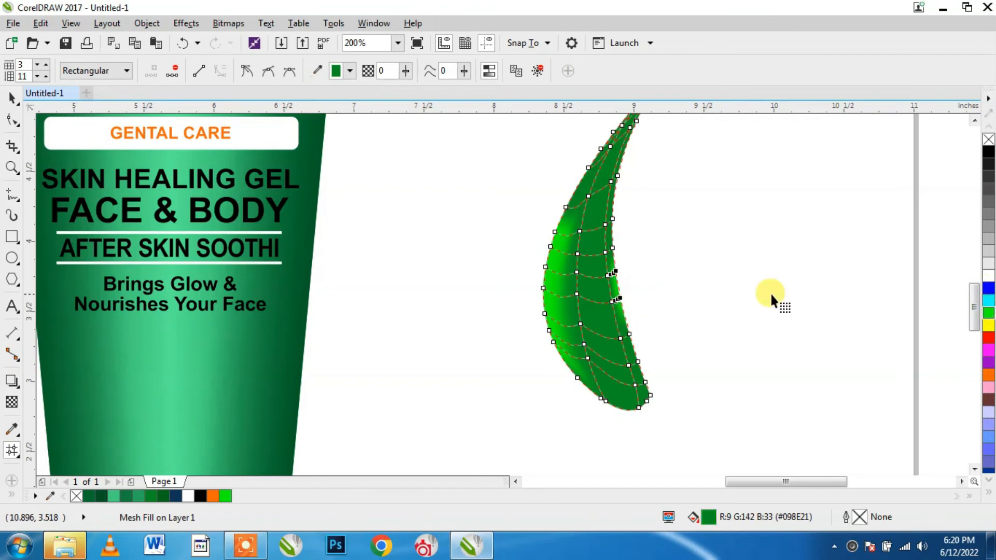
left_click(697, 331)
left_click_drag(641, 422, 640, 421)
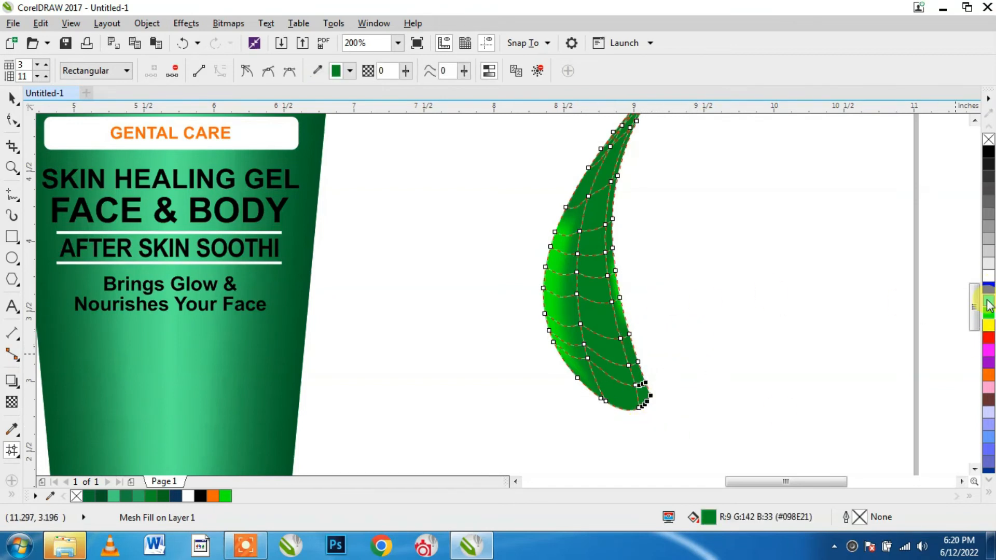
Color the upper, middle and lower groups of mesh nodes along the leaf's inner side bright green.
left_click_drag(600, 236, 600, 236)
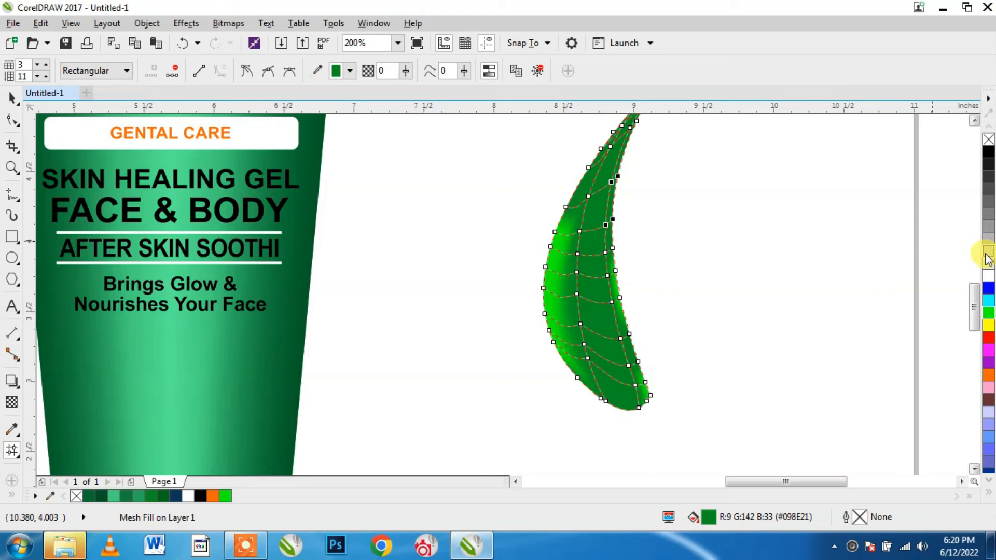
left_click(988, 313)
left_click_drag(599, 312, 599, 312)
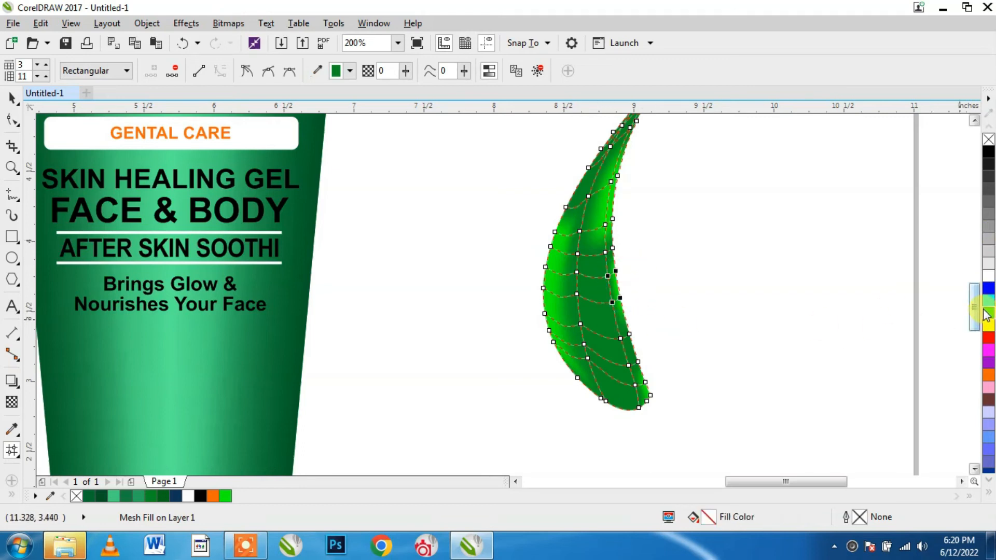
left_click(988, 313)
left_click_drag(613, 369, 595, 387)
left_click(988, 313)
key("space")
left_click(755, 266)
Move the leaf's rotation center to its base and rotate two copies around it to make a fan of three leaves.
scroll(586, 251, "down", 1)
left_click(586, 217)
left_click(587, 242)
left_click_drag(593, 248, 616, 330)
left_click_drag(557, 159, 515, 216)
key("ctrl+r")
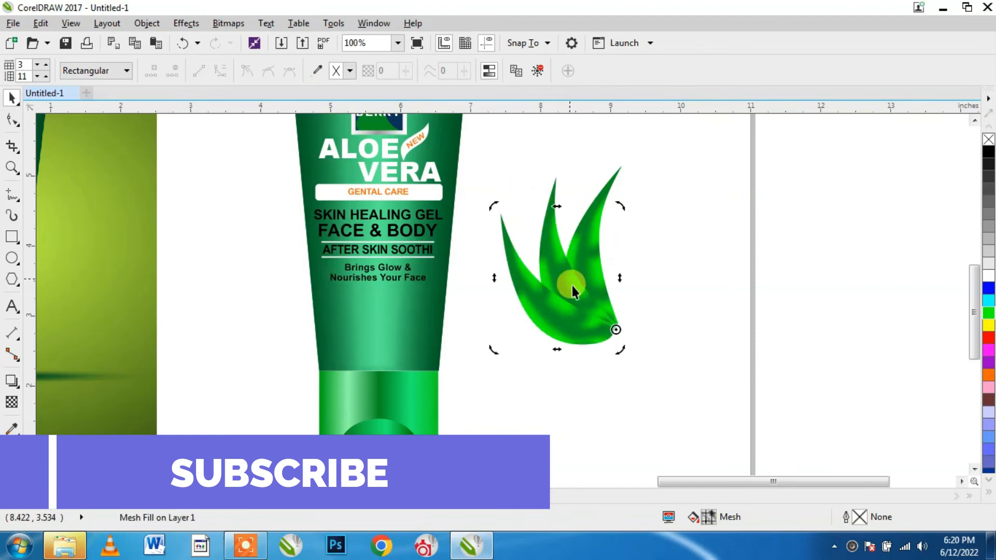
left_click(774, 309)
Mirror a copy of the three leaves horizontally and move it so the bases of both halves meet.
left_click(570, 275)
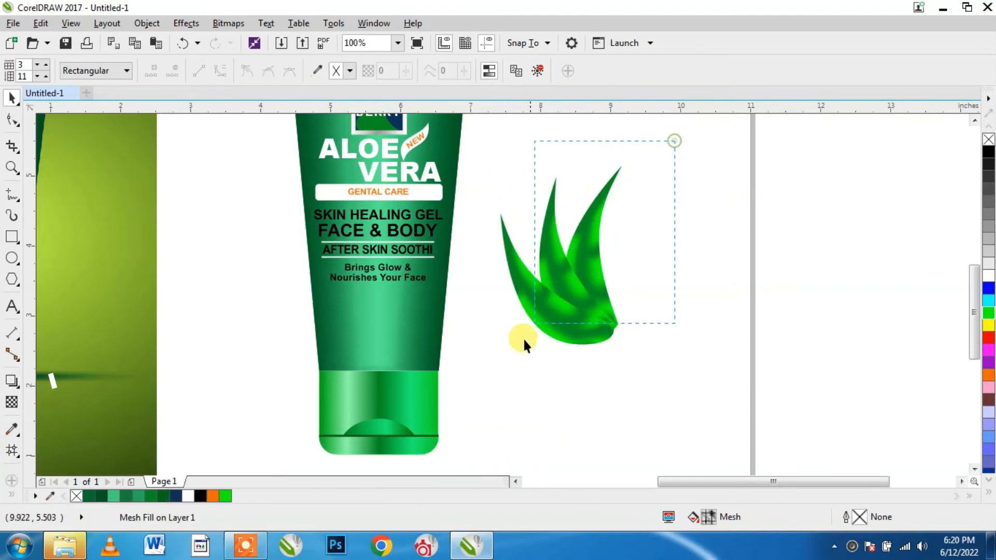
left_click_drag(524, 340, 486, 338)
left_click_drag(496, 254, 660, 286)
right_click(660, 286)
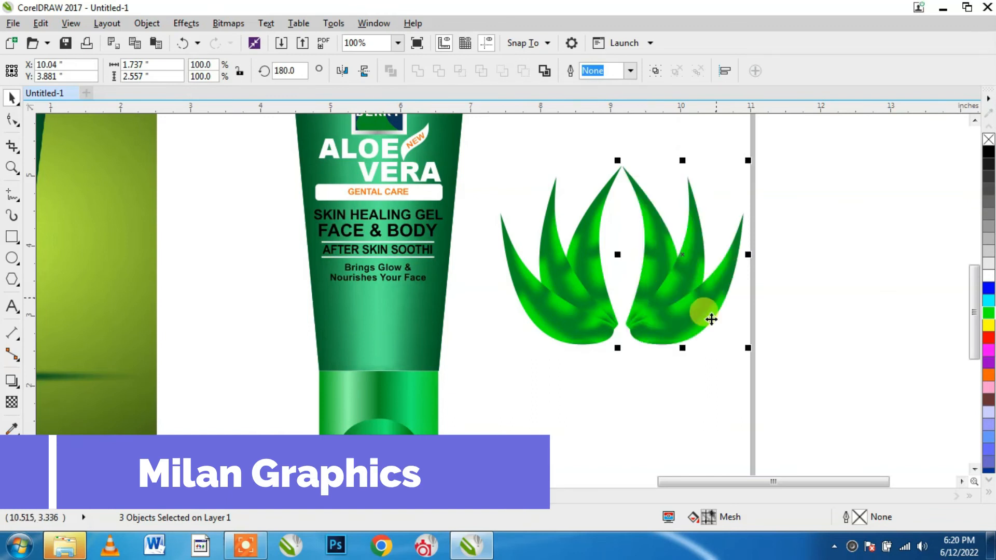
left_click(635, 330)
left_click_drag(627, 330, 612, 329)
left_click(612, 329)
Rotate and resize the mirrored leaves individually so their heights and angles vary.
left_click_drag(725, 161, 746, 178)
key("ctrl+z")
left_click_drag(660, 257, 608, 335)
left_click_drag(729, 162, 745, 170)
key("m")
left_click(648, 225)
left_click_drag(667, 164, 652, 207)
left_click_drag(736, 223, 701, 259)
Shrink the original half's middle leaf and tilt the tall leaves and outer leaf inward to form a compact clump.
left_click_drag(536, 170, 548, 206)
left_click(606, 183)
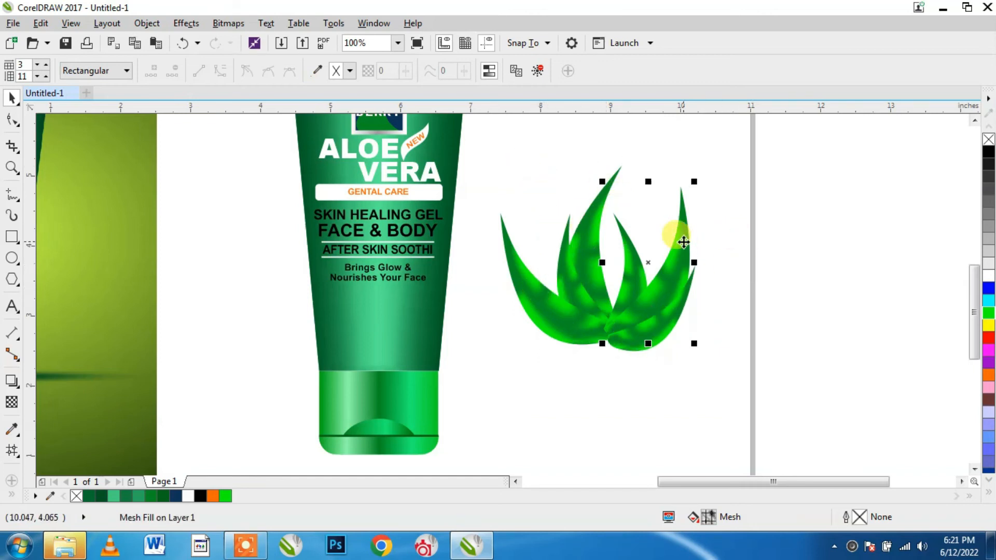
left_click_drag(697, 184, 638, 160)
left_click(760, 273)
left_click(578, 229)
left_click(594, 202)
left_click(751, 259)
double_click(545, 296)
left_click_drag(491, 209, 526, 174)
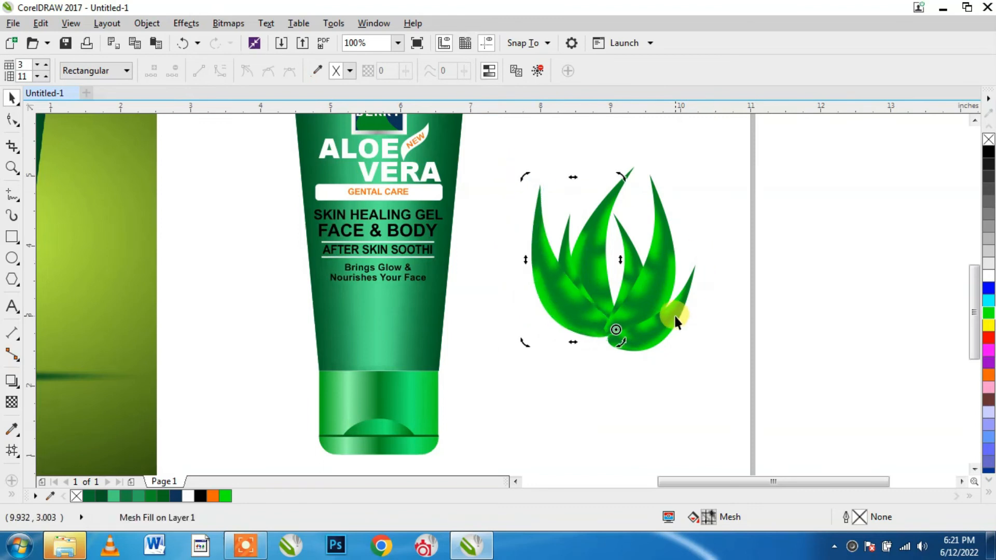
Group the six leaves, scale the group down and move it onto the lower part of the tube.
key("space")
left_click_drag(762, 155, 533, 382)
left_click(654, 70)
left_click(669, 228)
left_click_drag(697, 159, 626, 233)
left_click_drag(605, 320, 412, 324)
Scale the leaf group to about 0.843 by 1.073 inches and center it beneath the "Nourishes Your Face" text.
scroll(356, 316, "up", 3)
scroll(550, 254, "down", 3)
scroll(550, 254, "down", 2)
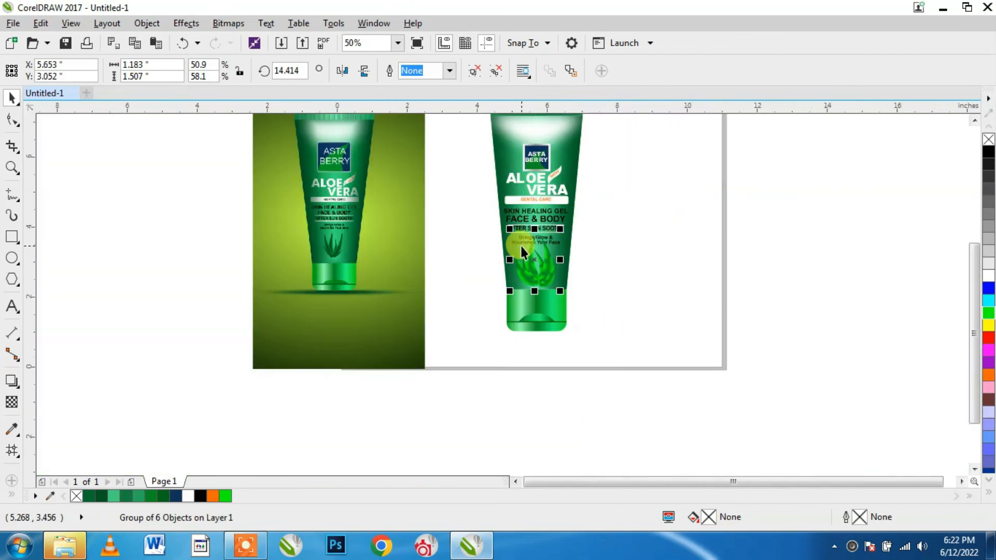
scroll(521, 246, "up", 4)
left_click_drag(625, 153, 587, 284)
left_click_drag(450, 374, 462, 363)
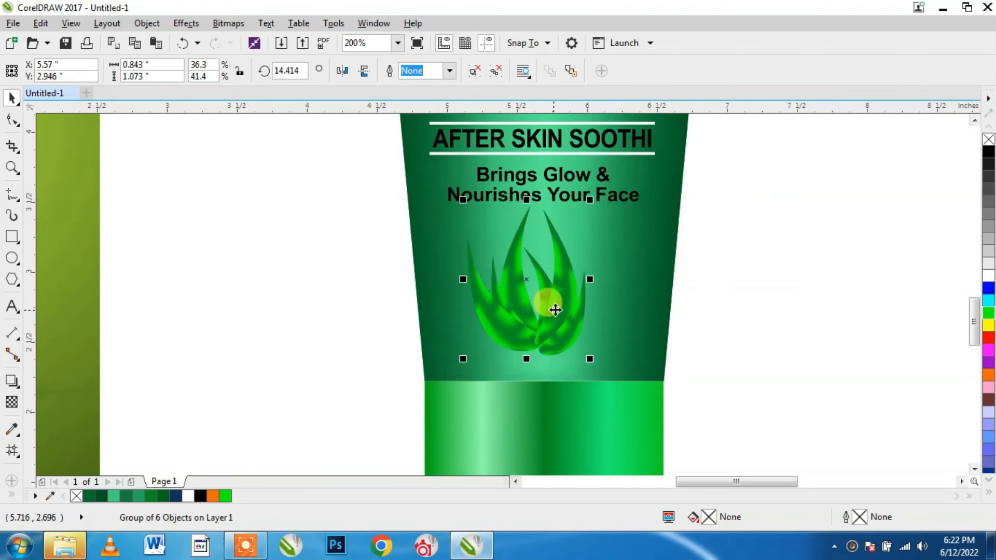
left_click(643, 304)
left_click(685, 313)
Copy the "Nourishes Your Face" line below the leaves and change the copy's text to "200ml".
left_click(514, 195)
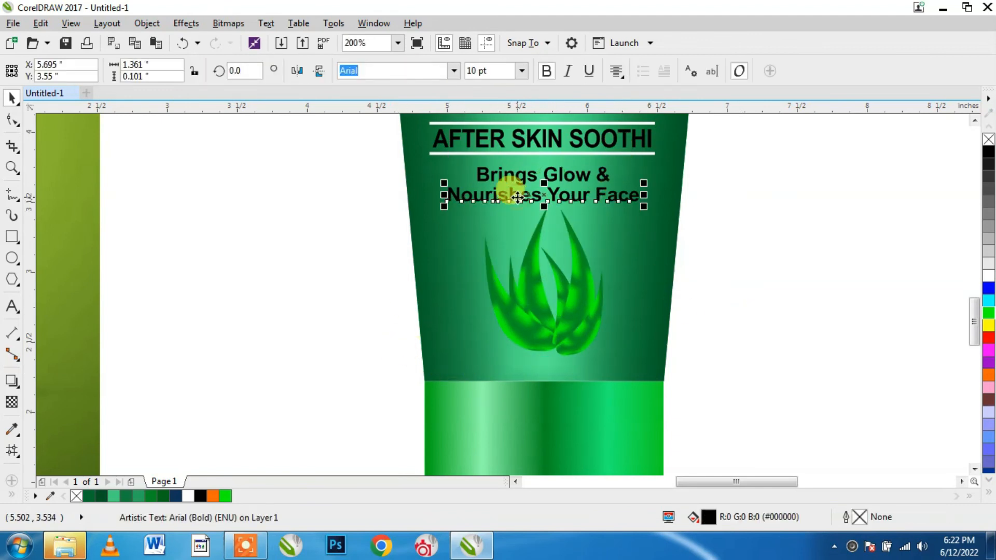
left_click_drag(515, 305, 521, 369)
right_click(521, 369)
key("F8")
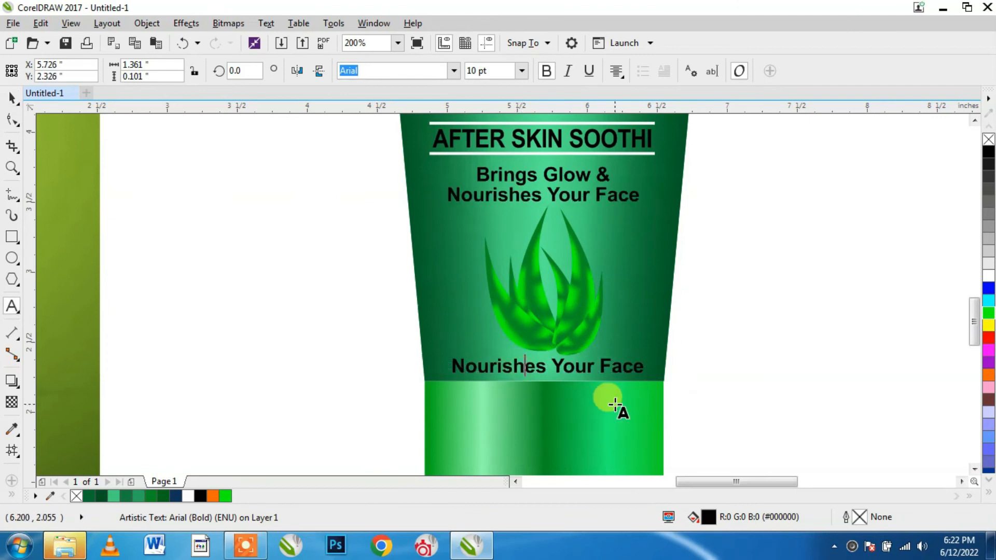
key("ctrl+a")
type("2")
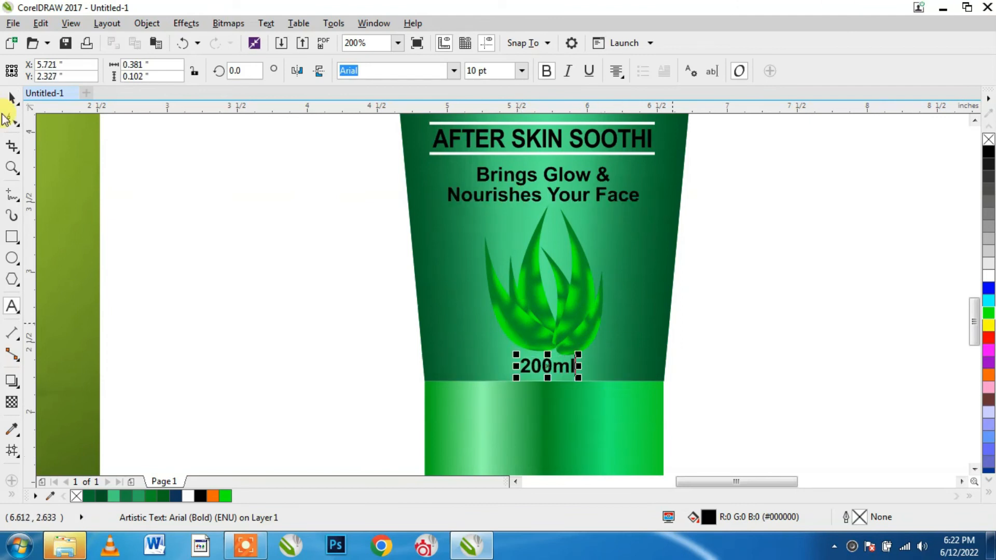
key("Escape")
left_click(559, 363)
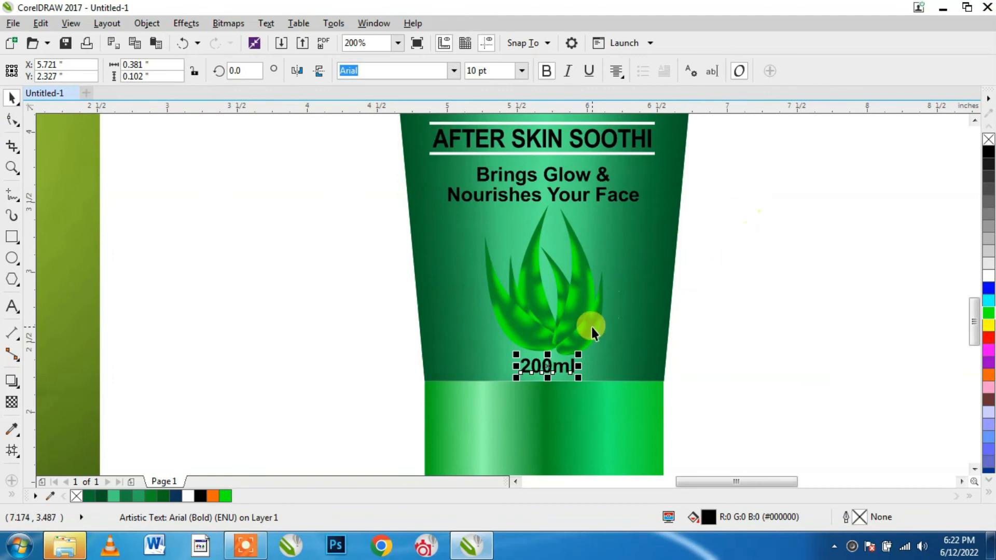
Group the 11 logo, text, line and leaf objects on the tube.
scroll(592, 327, "down", 3)
left_click_drag(517, 326, 509, 339)
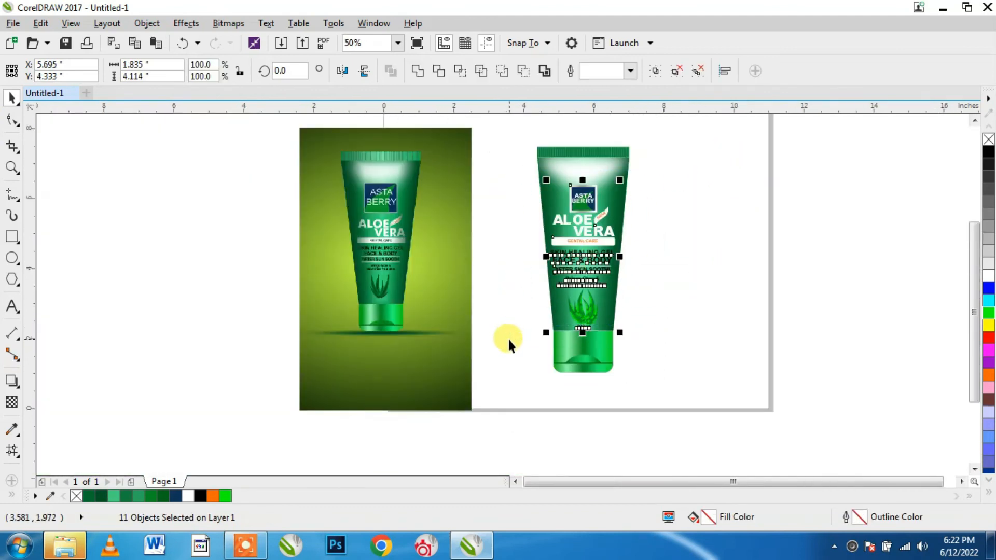
left_click(657, 75)
left_click(674, 316)
Place the label group inside the tube body as a PowerClip.
left_click(582, 261)
right_click(582, 262)
left_click(823, 241)
scroll(612, 226, "up", 1)
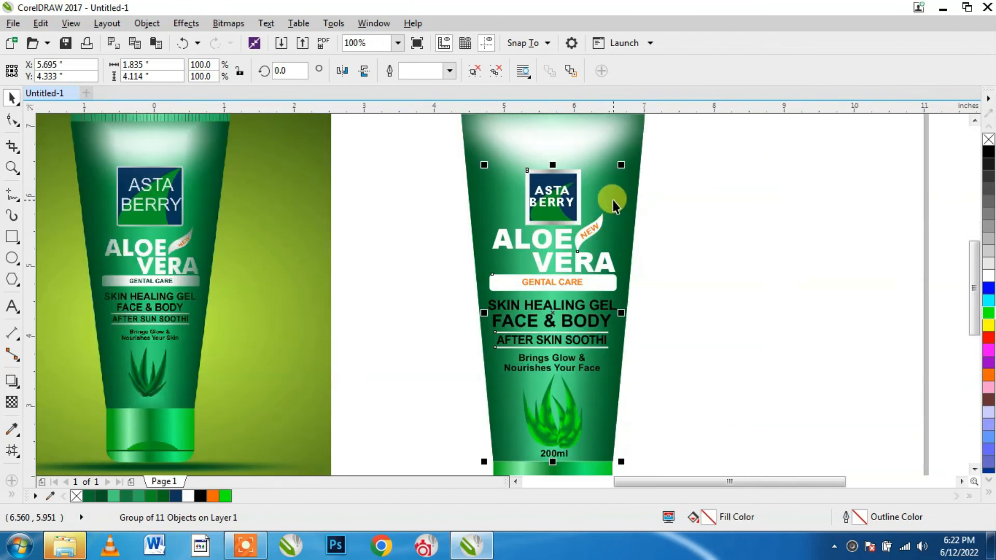
left_click(146, 23)
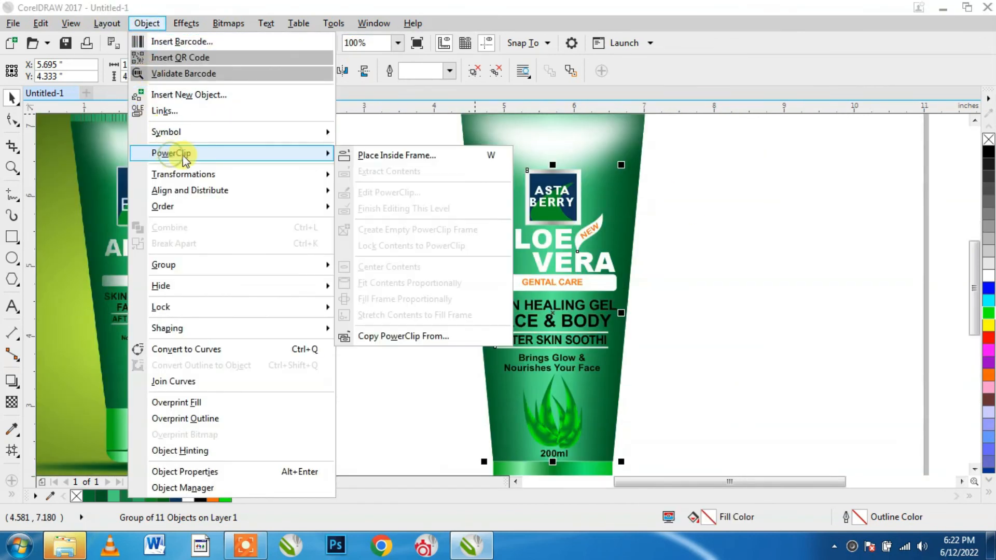
left_click(456, 173)
left_click(467, 161)
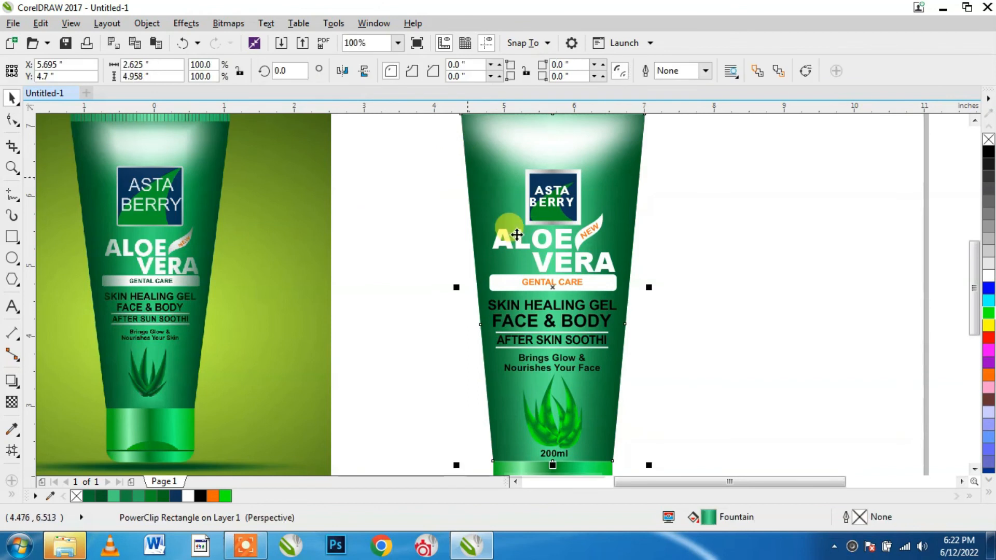
Edit the tube body's PowerClip contents, send the label group to the back of the layer and finish editing.
right_click(559, 290)
left_click(615, 126)
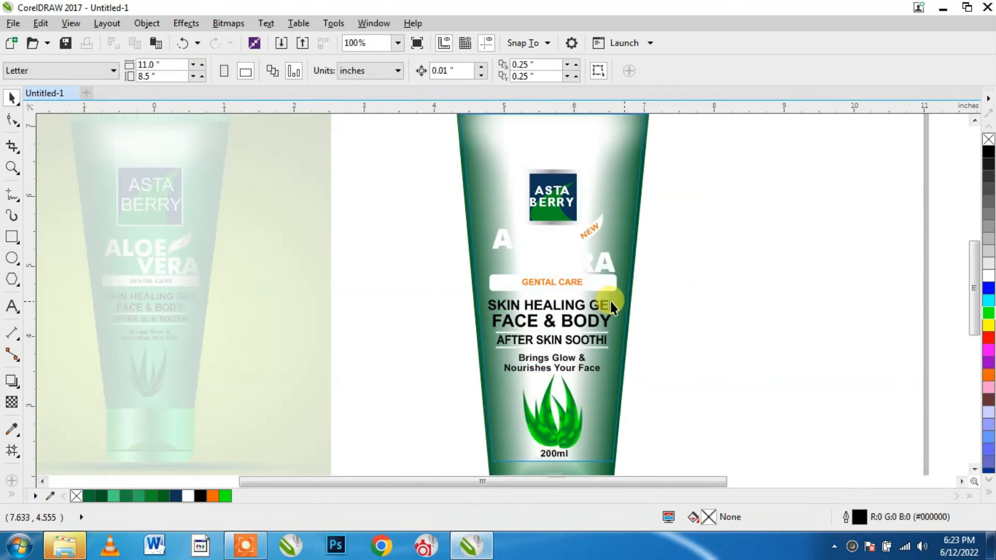
right_click(608, 287)
mouse_move(653, 386)
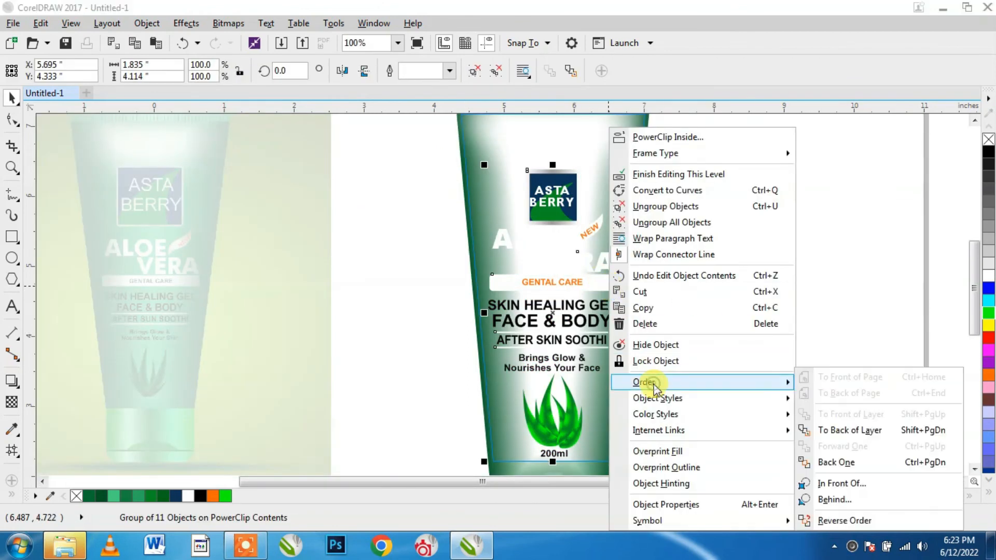
left_click(848, 431)
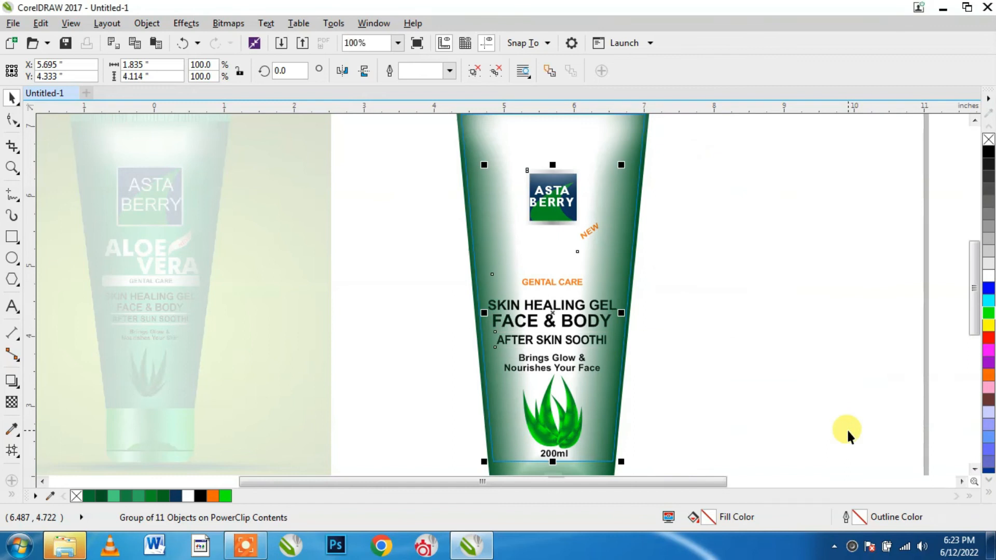
right_click(629, 204)
left_click(660, 177)
left_click(679, 285)
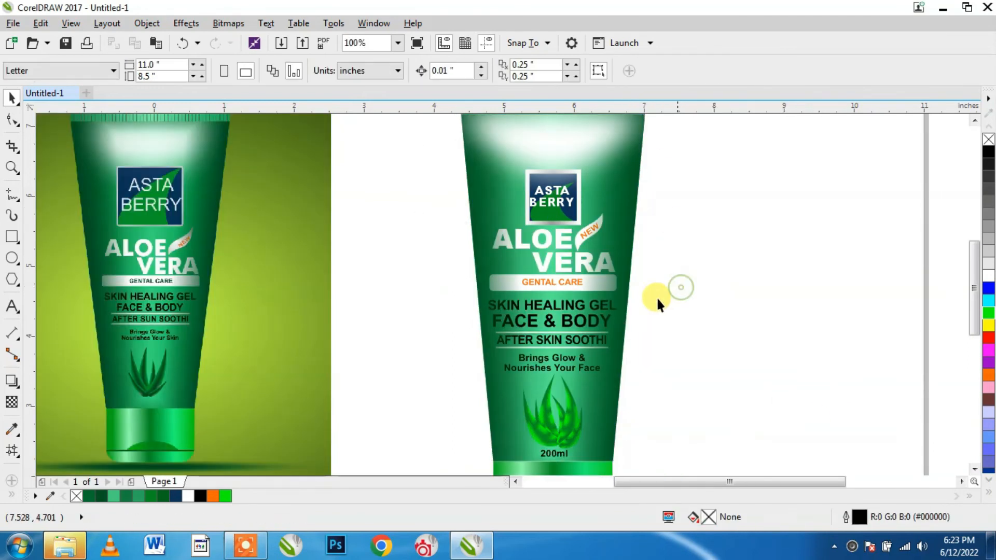
Move the reference image away from the page and group the tube's three parts.
scroll(550, 325, "down", 2)
left_click_drag(293, 358, 127, 342)
left_click(549, 307)
left_click(685, 285)
left_click(562, 429)
left_click(671, 378)
left_click_drag(462, 155, 627, 451)
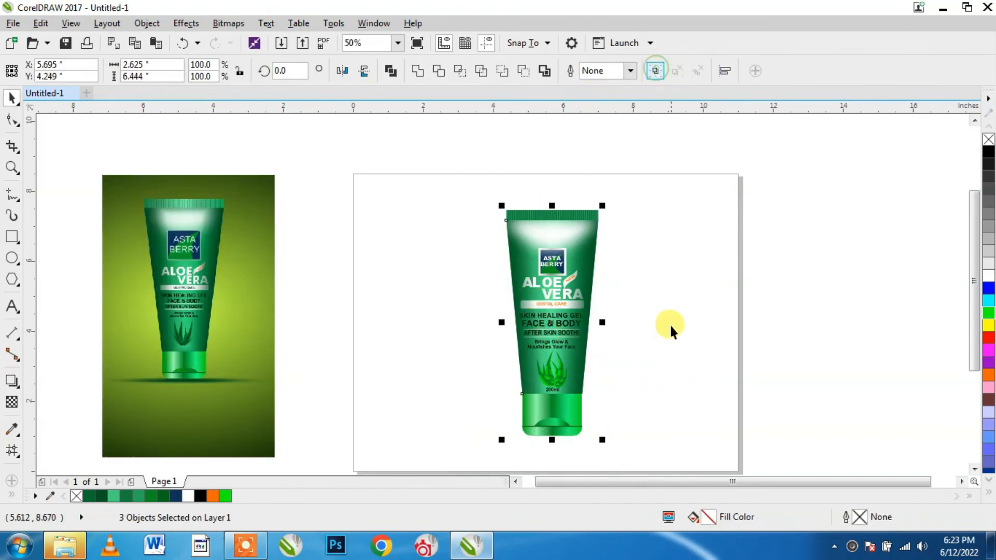
left_click(665, 335)
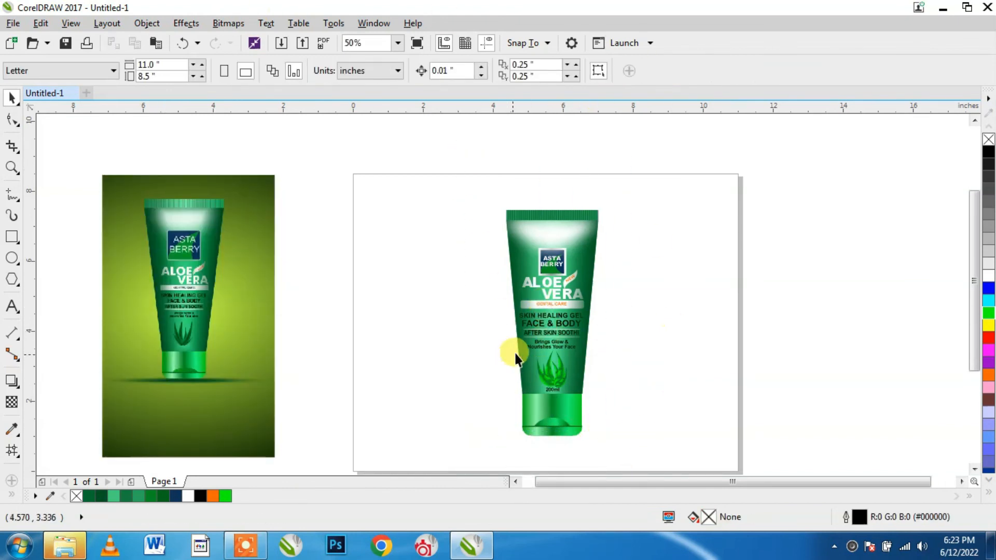
Change the document units to pixels and set the page size to 1920 by 1080 px.
left_click(364, 71)
left_click(376, 141)
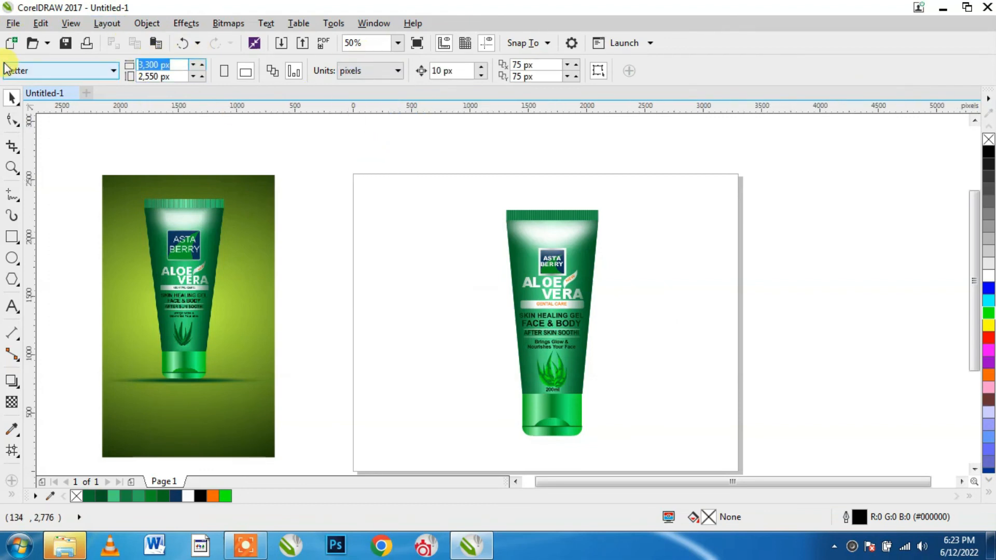
key("Return")
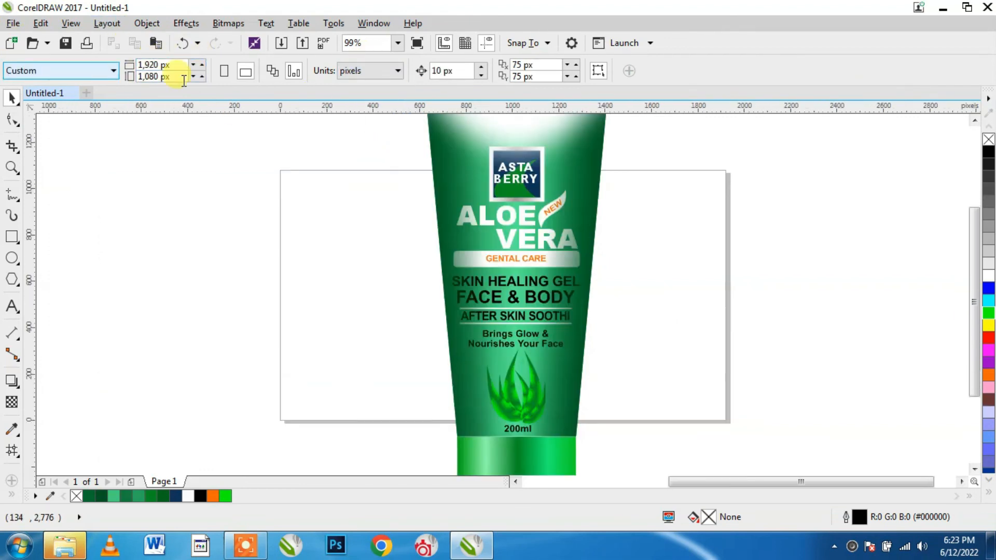
Move the reference image closer to the page and scale the tube group down to fit inside the page.
scroll(519, 273, "down", 2)
left_click_drag(348, 279, 399, 278)
left_click(521, 272)
scroll(522, 271, "up", 2)
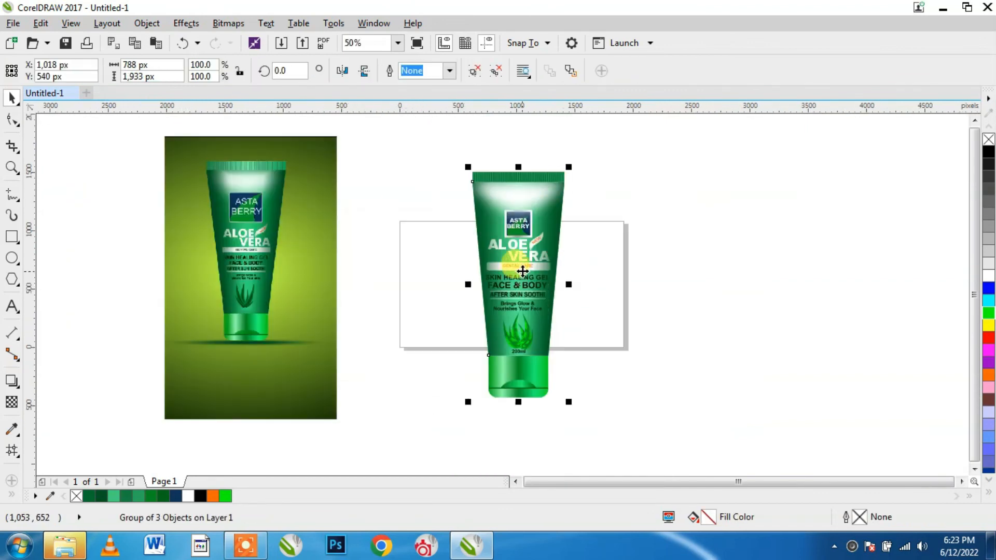
left_click_drag(572, 166, 582, 275)
left_click(582, 275)
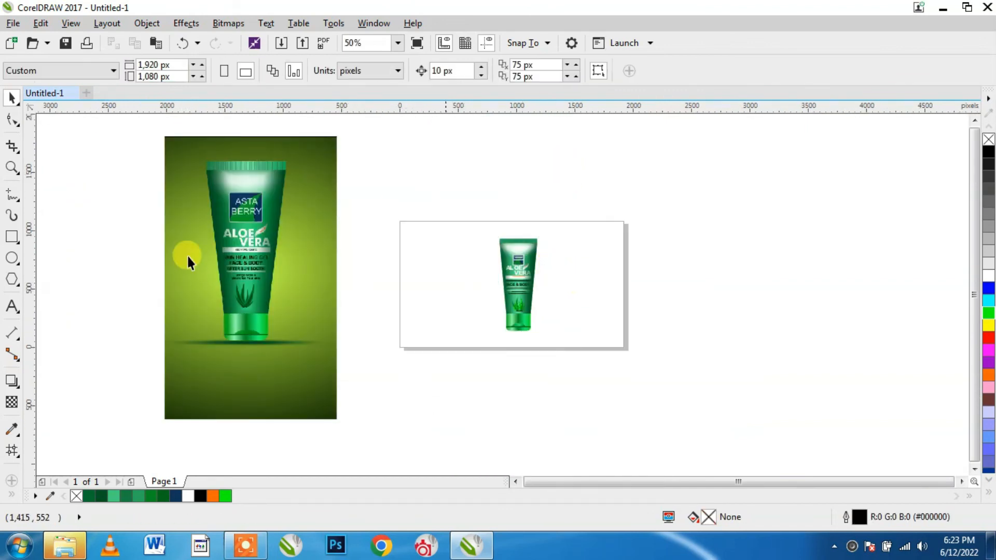
Add a page-sized rectangle behind the tube and give it an elliptical fountain fill.
double_click(12, 238)
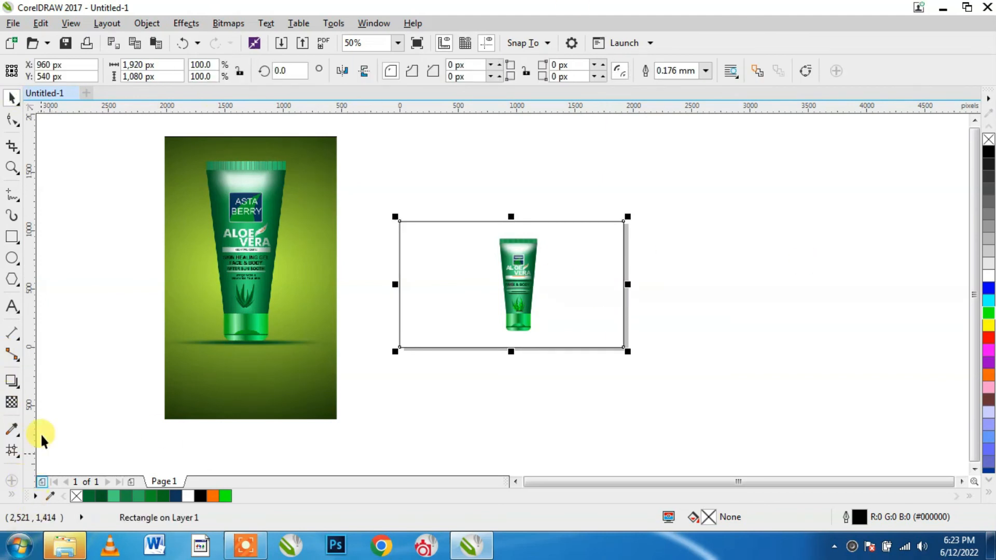
key("g")
left_click(54, 71)
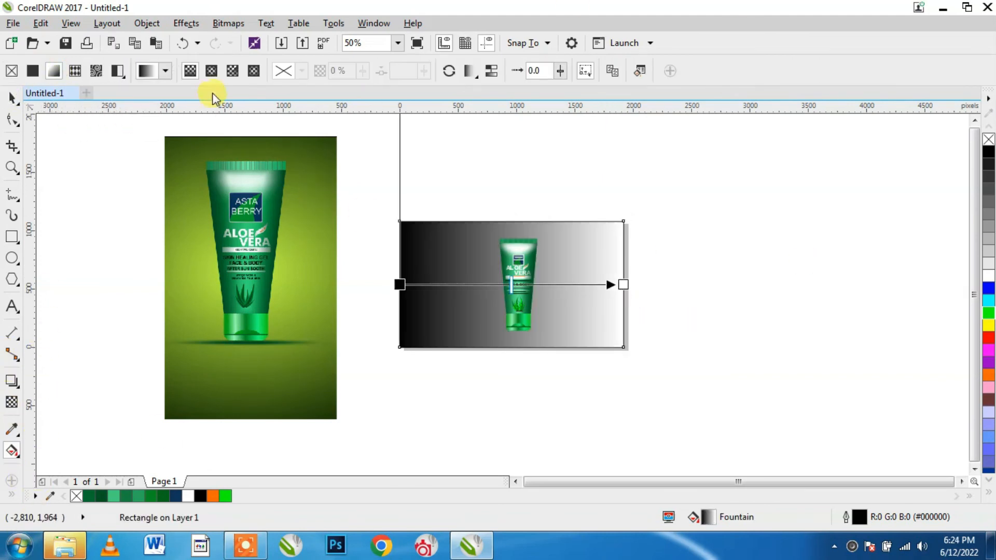
left_click(210, 69)
Set the elliptical fill's outer colour to the dark green sampled from the reference image's upper corner.
left_click(623, 284)
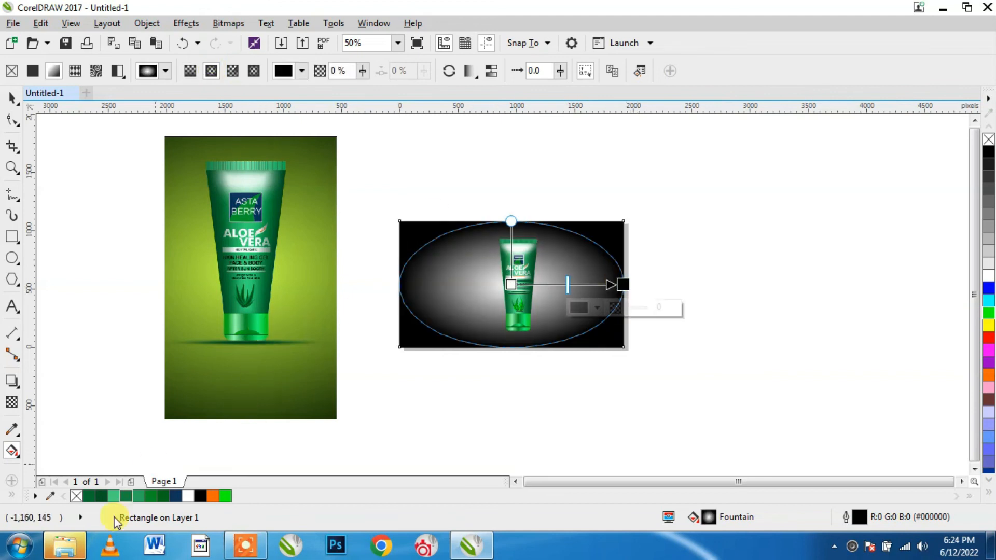
left_click(613, 284)
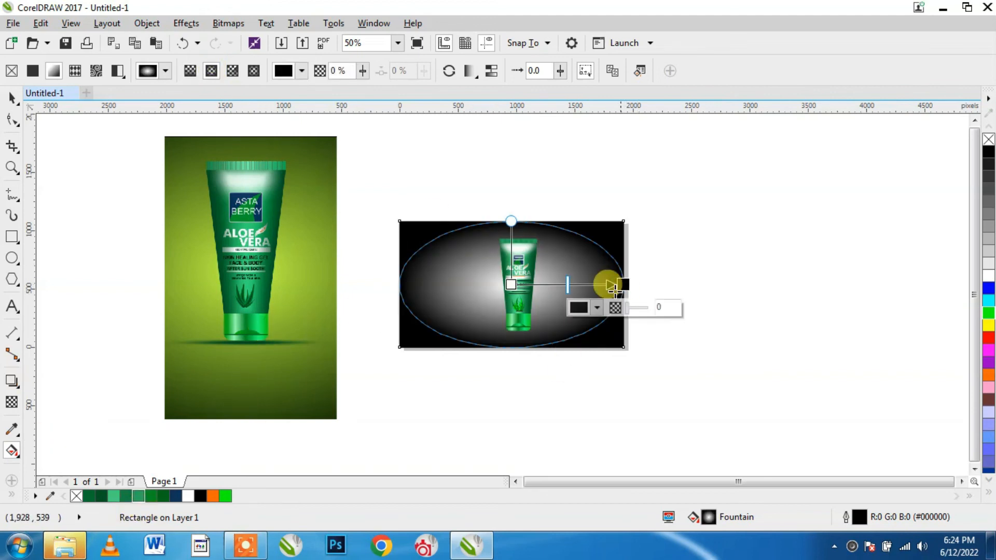
left_click(596, 307)
left_click(628, 345)
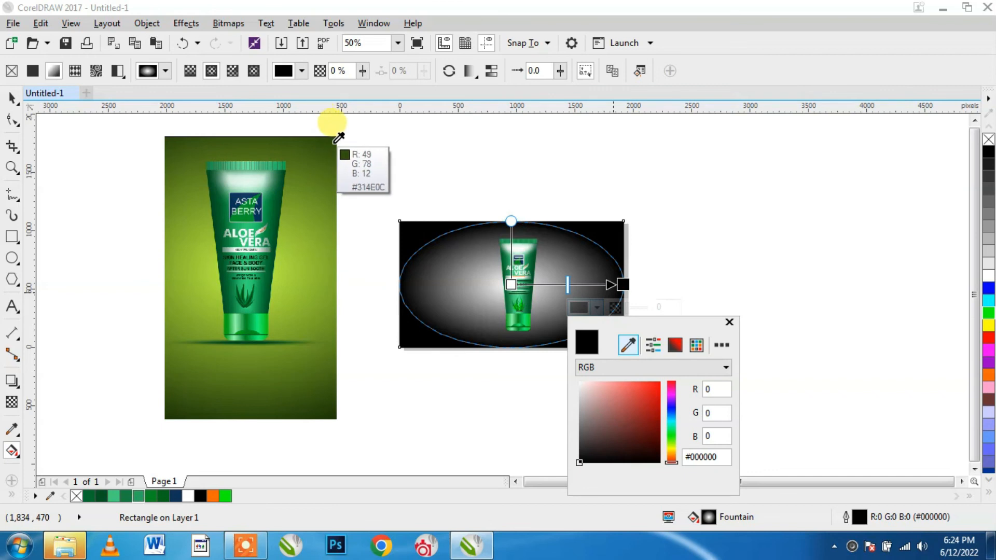
left_click(330, 139)
Set the fill's centre colour to the light green sampled beside the reference tube, and extend the bright area outward.
left_click(511, 284)
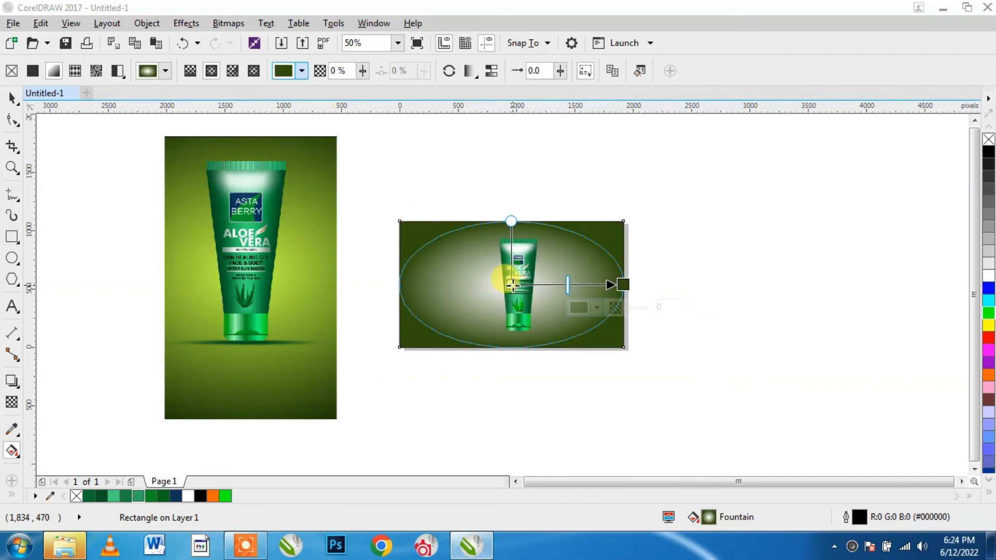
left_click(463, 307)
left_click(516, 345)
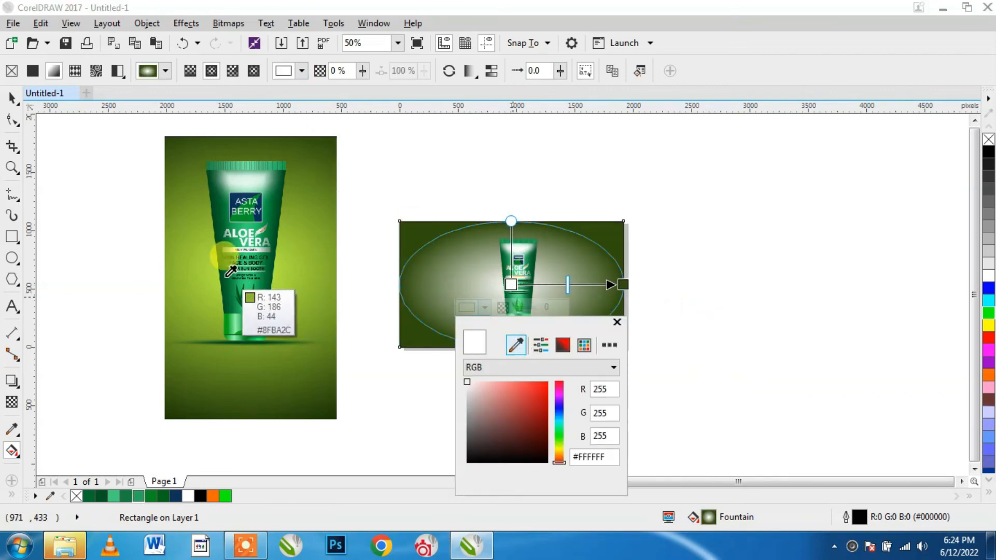
left_click(213, 239)
left_click_drag(568, 283, 655, 269)
left_click(12, 98)
Move the tube group slightly higher on the background, to about X 1,003 px and Y 630 px.
scroll(540, 338, "up", 1)
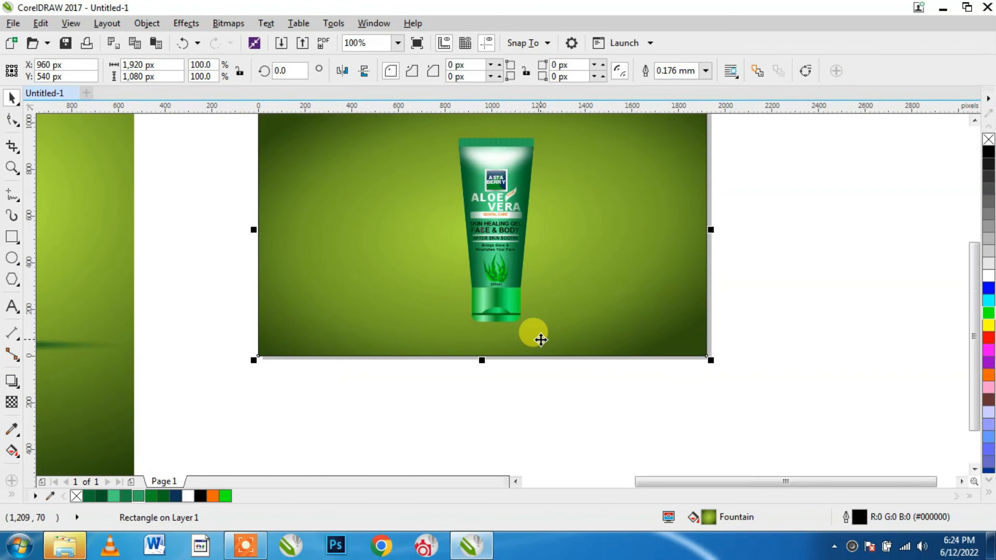
left_click(500, 205)
scroll(612, 244, "down", 1)
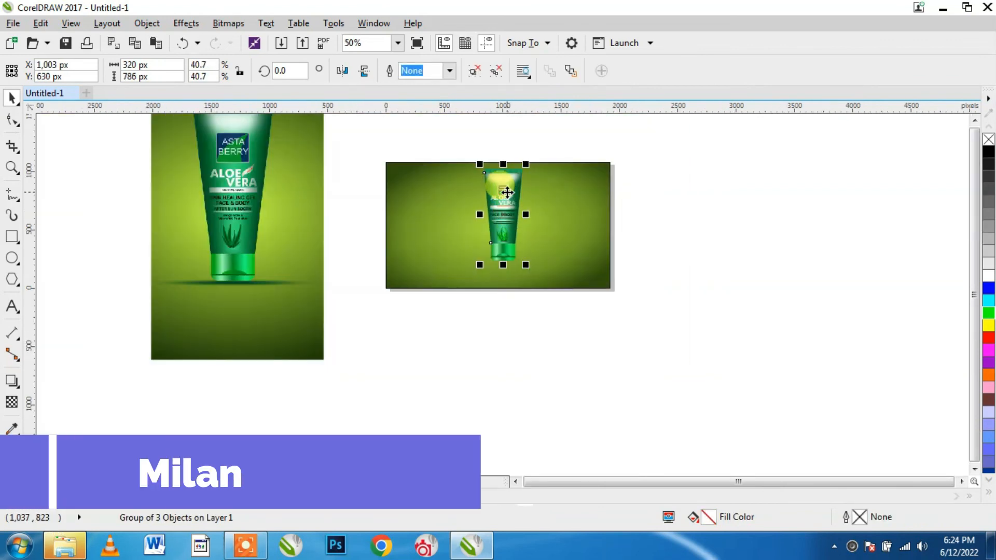
scroll(601, 212, "up", 1)
left_click(685, 171)
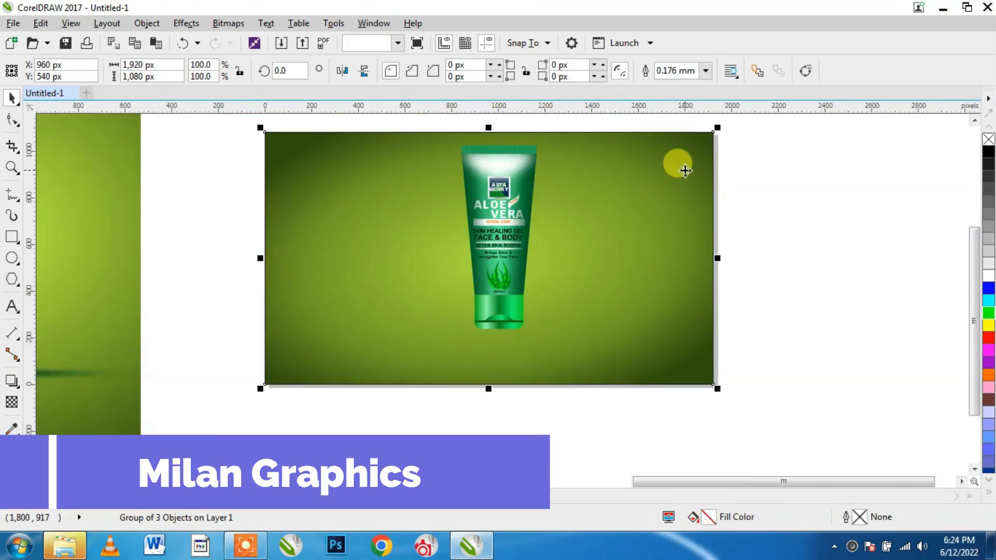
left_click(867, 260)
Draw a circle about 225 px wide on the background's lower left, filled dark green #035724 with no outline.
left_click(12, 258)
mouse_move(327, 311)
left_mouse_down()
mouse_move(344, 304)
mouse_move(395, 338)
mouse_move(398, 353)
mouse_move(383, 343)
left_mouse_up()
left_click(177, 497)
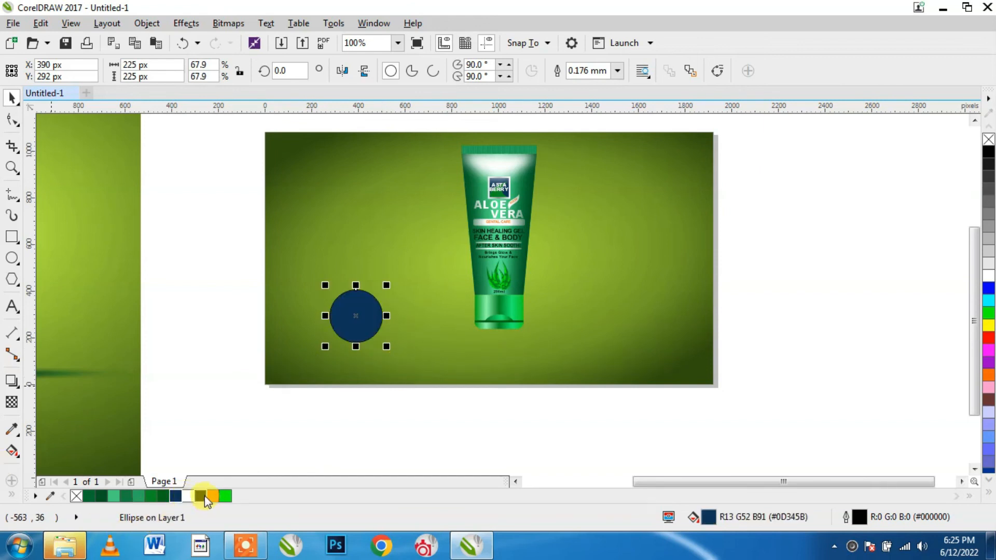
left_click(101, 497)
right_click(987, 140)
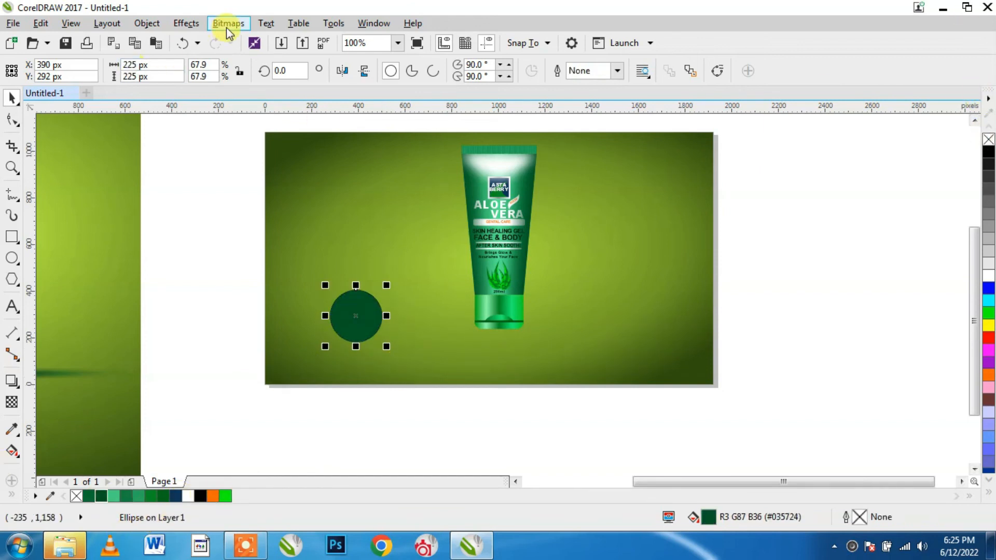
Convert the dark green circle to a bitmap and apply a strong blur to it.
left_click(227, 24)
left_click(249, 34)
left_click(467, 347)
left_click(228, 24)
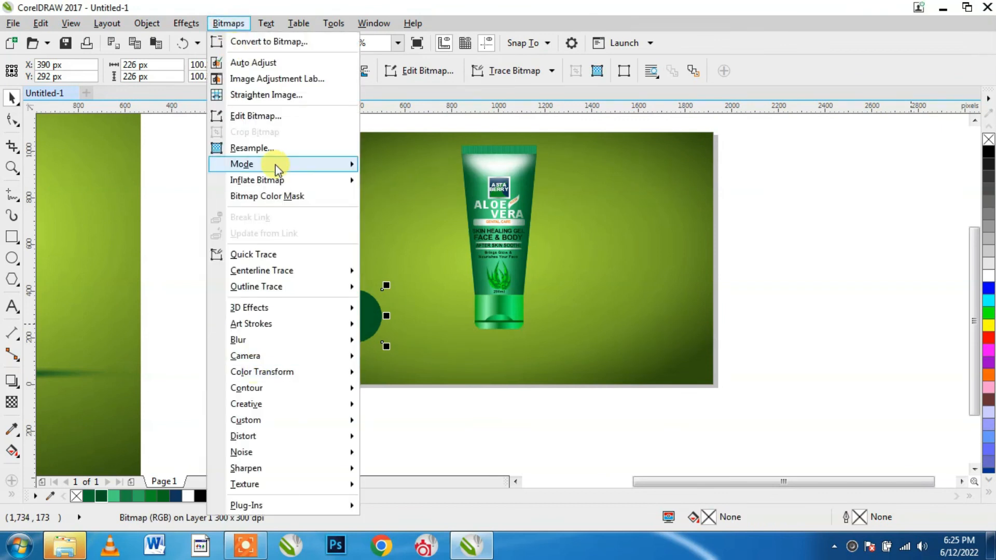
mouse_move(290, 340)
left_click(427, 359)
left_click_drag(444, 215, 640, 217)
left_click(728, 311)
Flatten and widen the blurred circle to about 862 by 103 px and place it under the tube's cap as a shadow.
left_click_drag(356, 385, 499, 336)
left_click_drag(571, 332, 607, 332)
scroll(501, 356, "up", 2)
left_click_drag(501, 337, 500, 334)
left_click_drag(535, 305, 560, 294)
scroll(551, 315, "up", 1)
key("Escape")
left_click(447, 335)
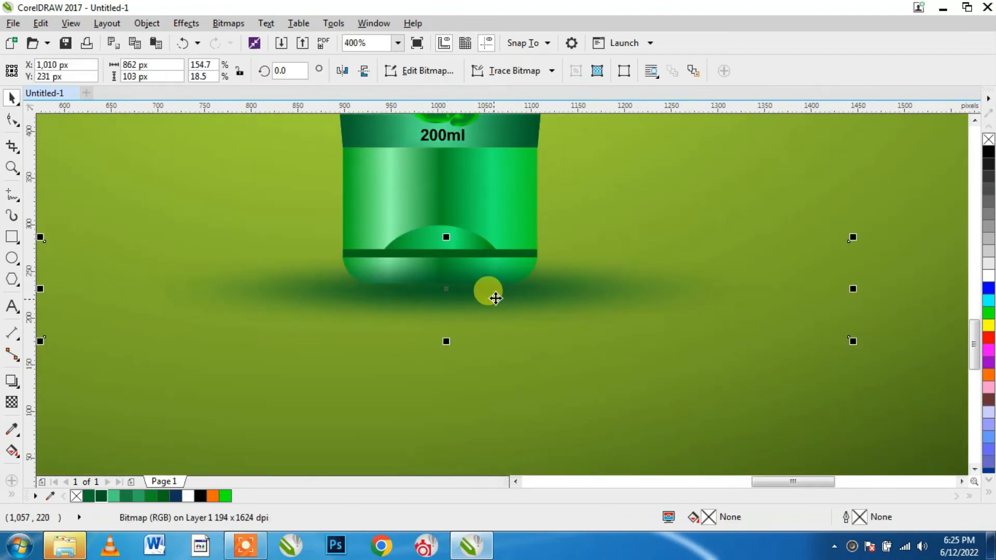
Examine the finished mockup page in a full-screen preview.
scroll(498, 311, "down", 3)
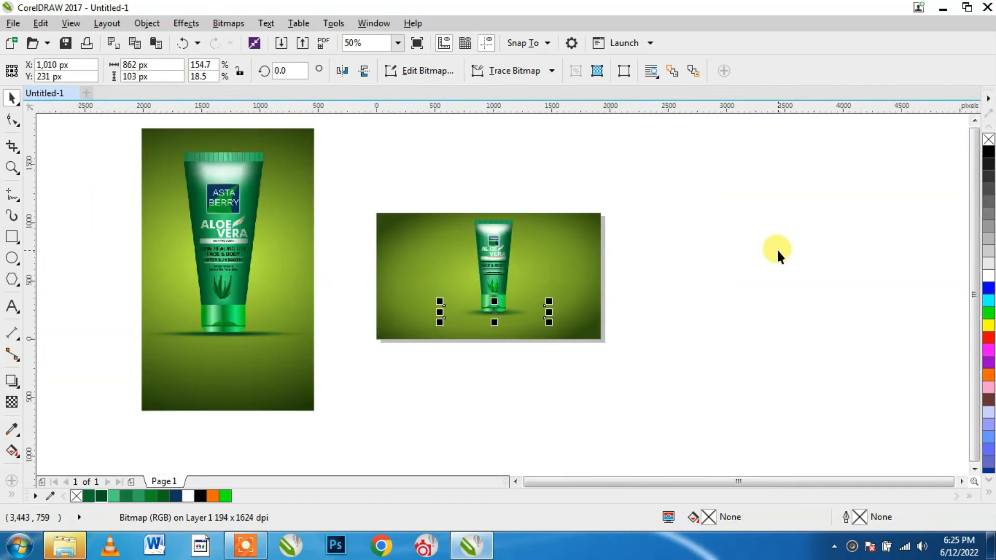
left_click_drag(555, 315, 605, 344)
left_click(651, 328)
key("z")
left_click(71, 23)
left_click(105, 196)
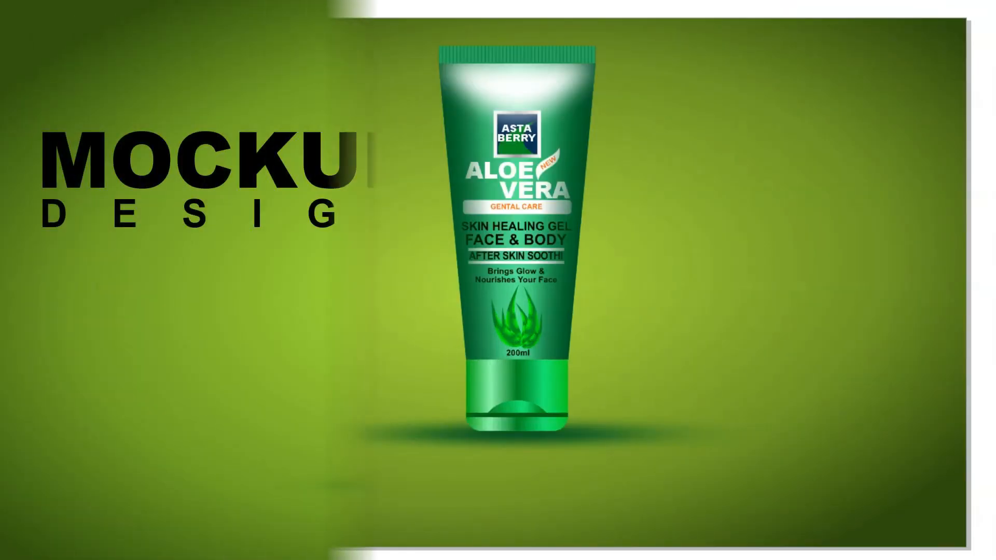